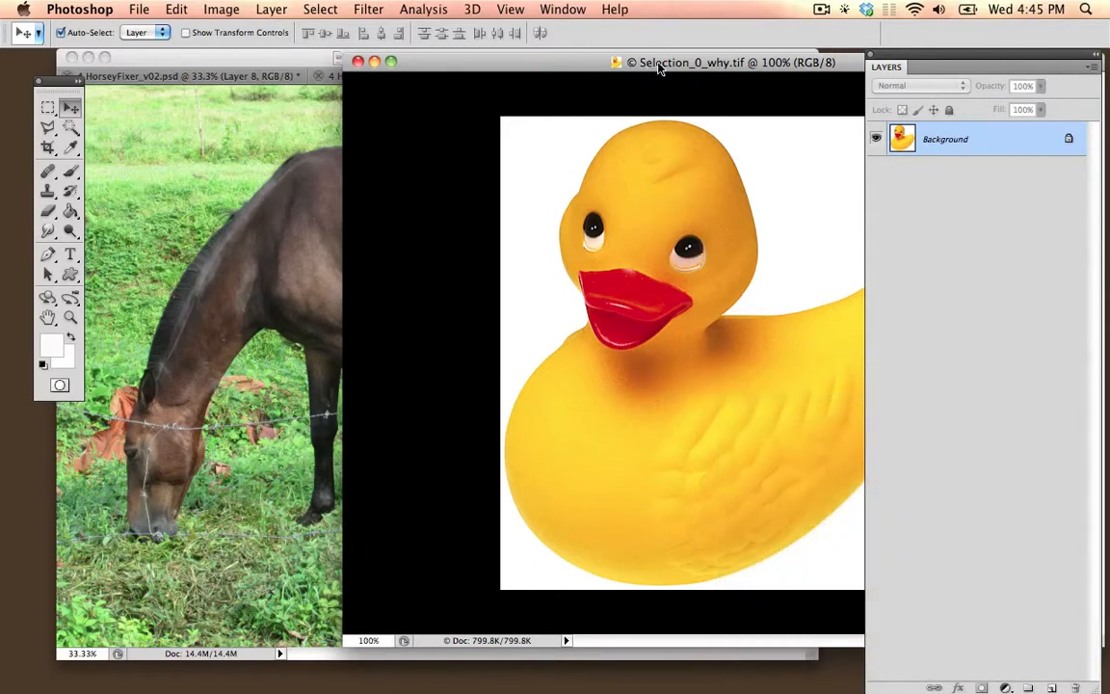
- Offset the duck image window from the horse photo and switch between the two open documents
{"action": "left_click_drag", "start_coordinate": [539, 68], "coordinate": [530, 92]}
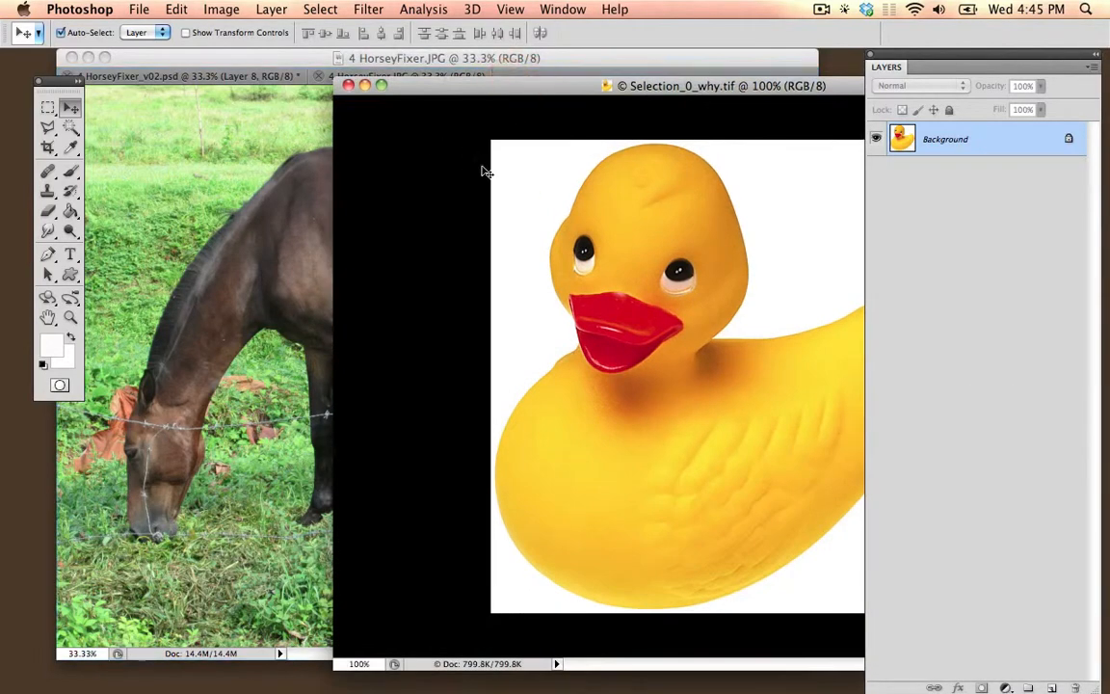
{"action": "left_click", "coordinate": [509, 64]}
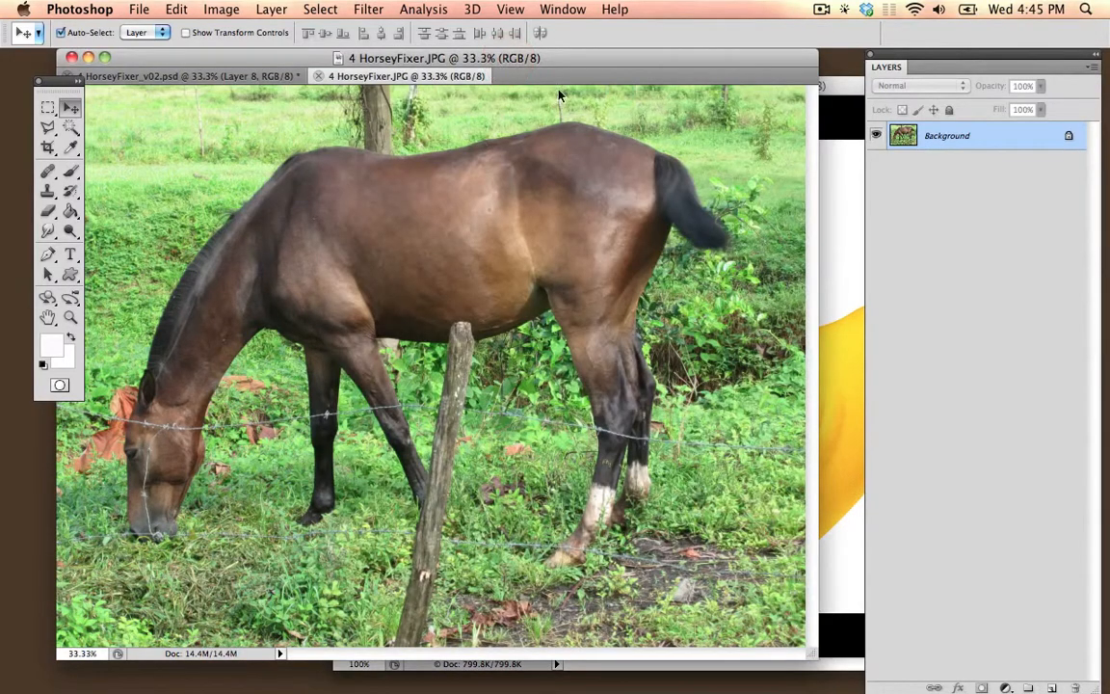
{"action": "left_click", "coordinate": [843, 88]}
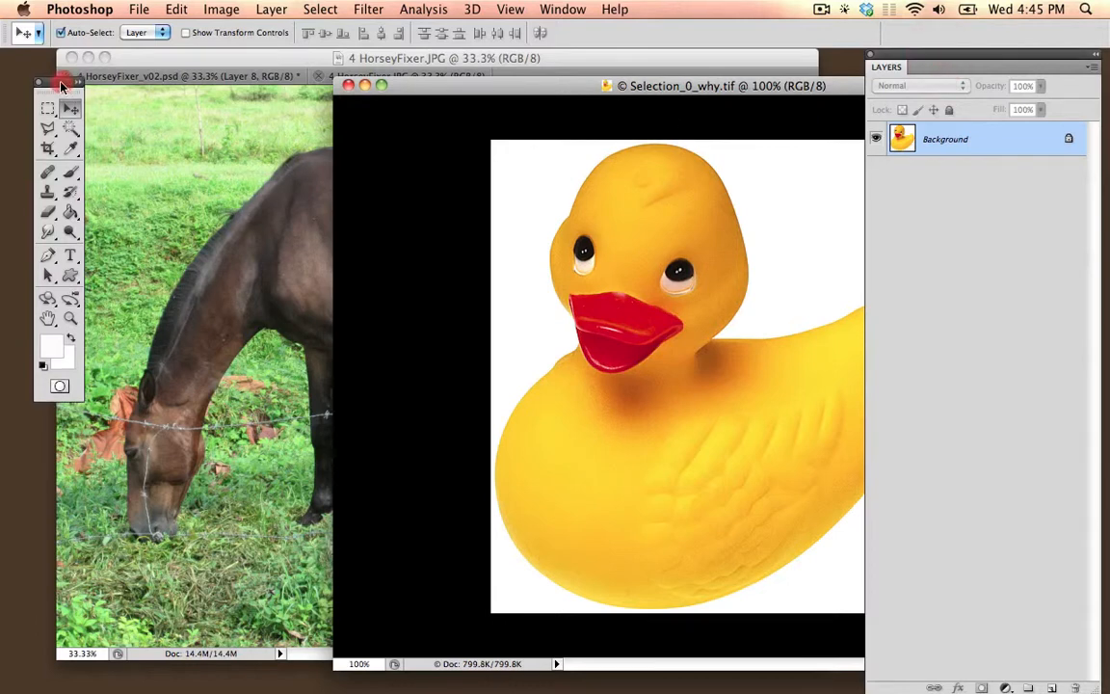
- Hide the Layers panel and show it again
{"action": "left_click", "coordinate": [561, 10]}
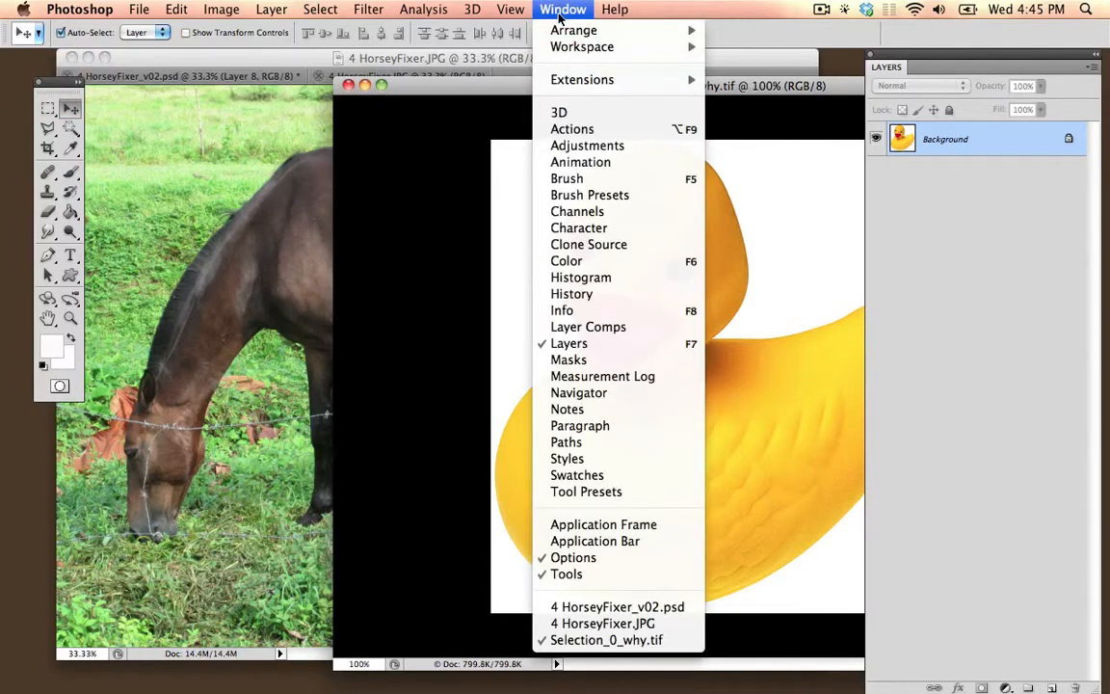
{"action": "left_click", "coordinate": [598, 344]}
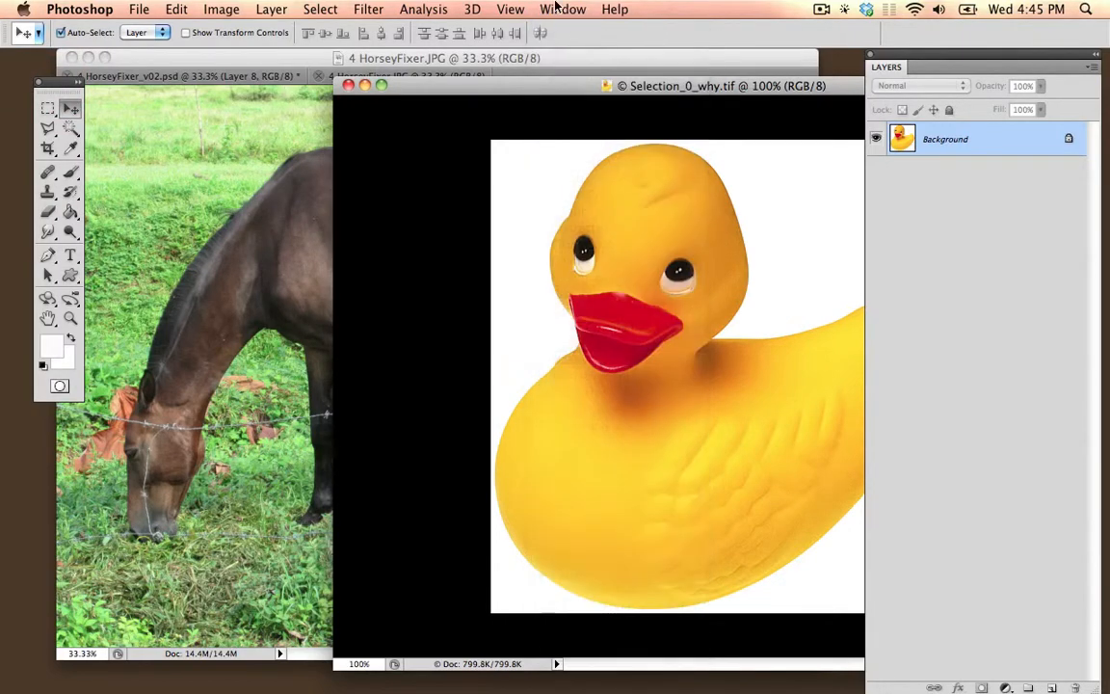
{"action": "left_click", "coordinate": [563, 8]}
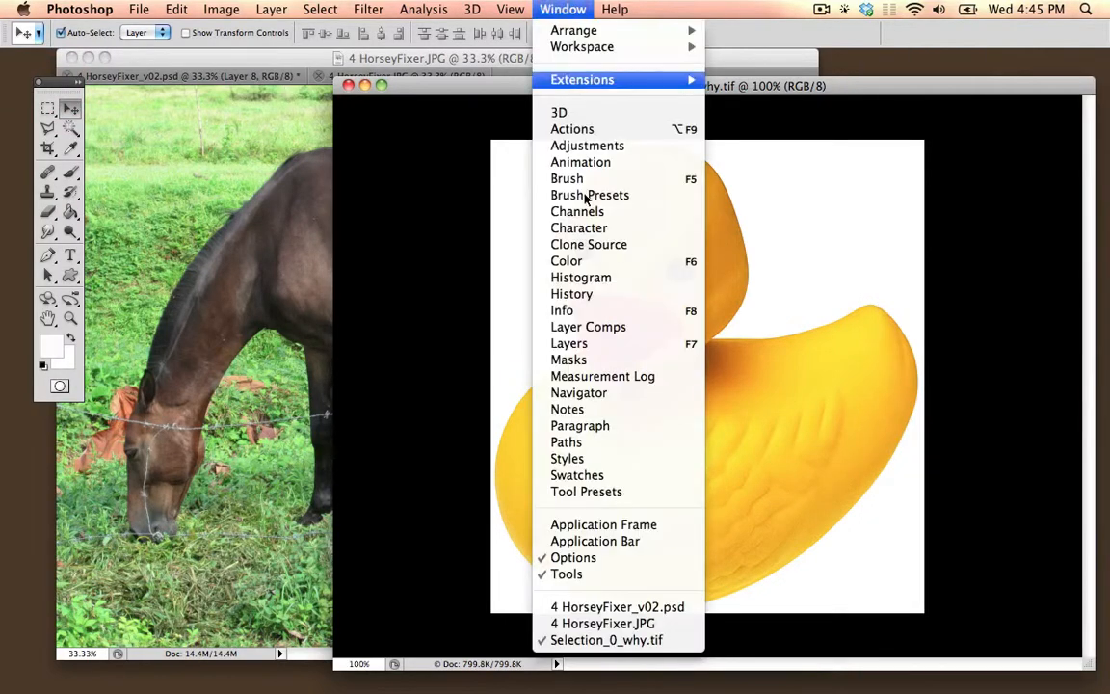
{"action": "left_click", "coordinate": [591, 344]}
- Copy the whole duck image into the horse photo as a new layer and position it over the horse's shoulder
{"action": "left_click_drag", "start_coordinate": [616, 88], "coordinate": [667, 135]}
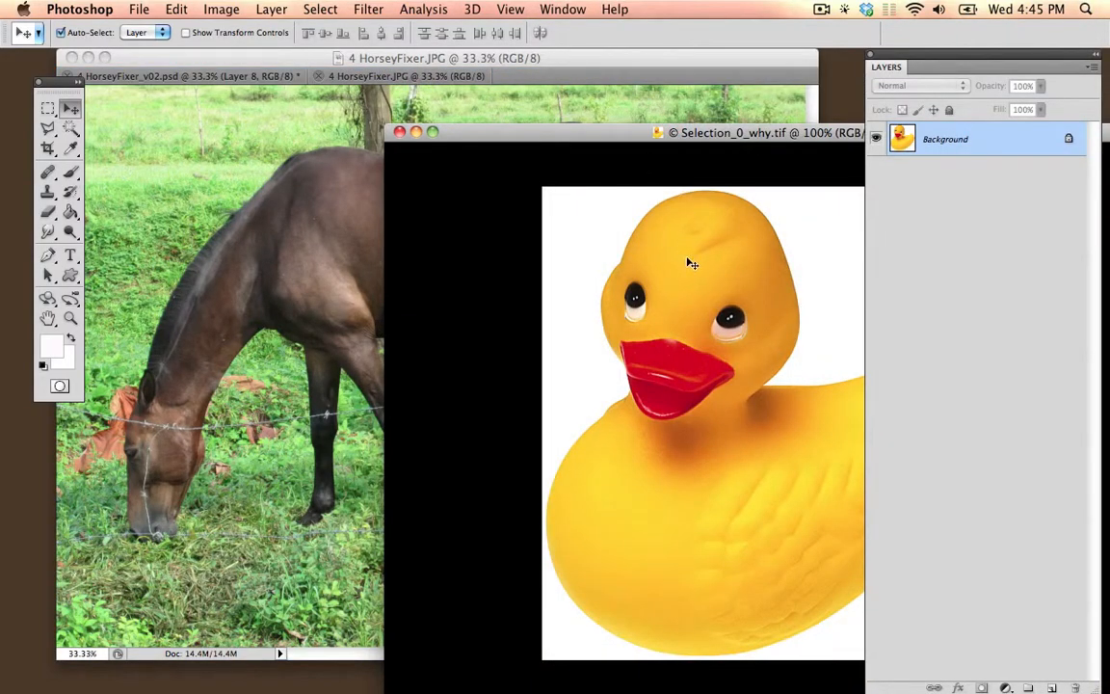
{"action": "left_click_drag", "start_coordinate": [704, 266], "coordinate": [258, 225]}
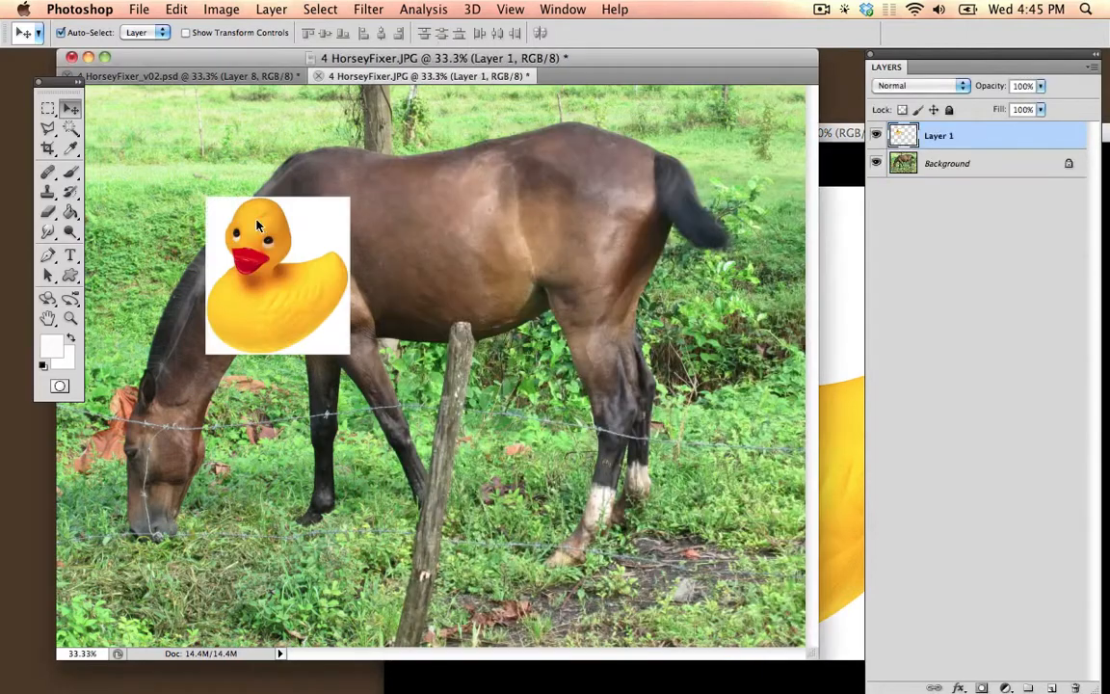
{"action": "left_click", "coordinate": [853, 251]}
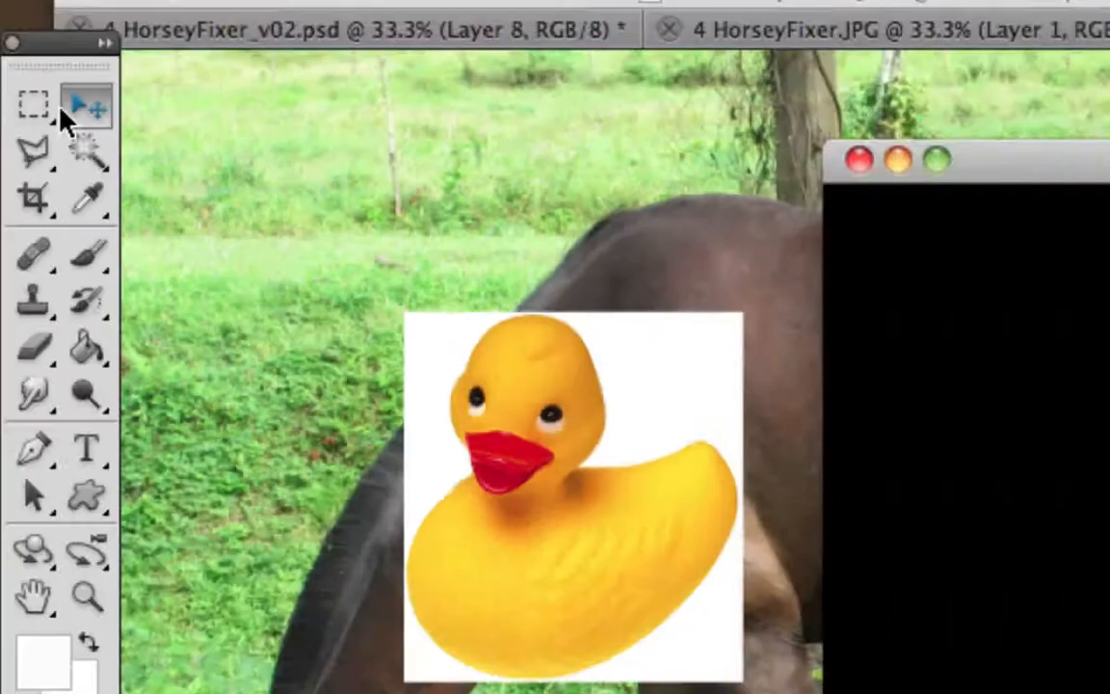
{"action": "key", "text": "alt+super+minus"}
{"action": "left_click", "coordinate": [248, 230]}
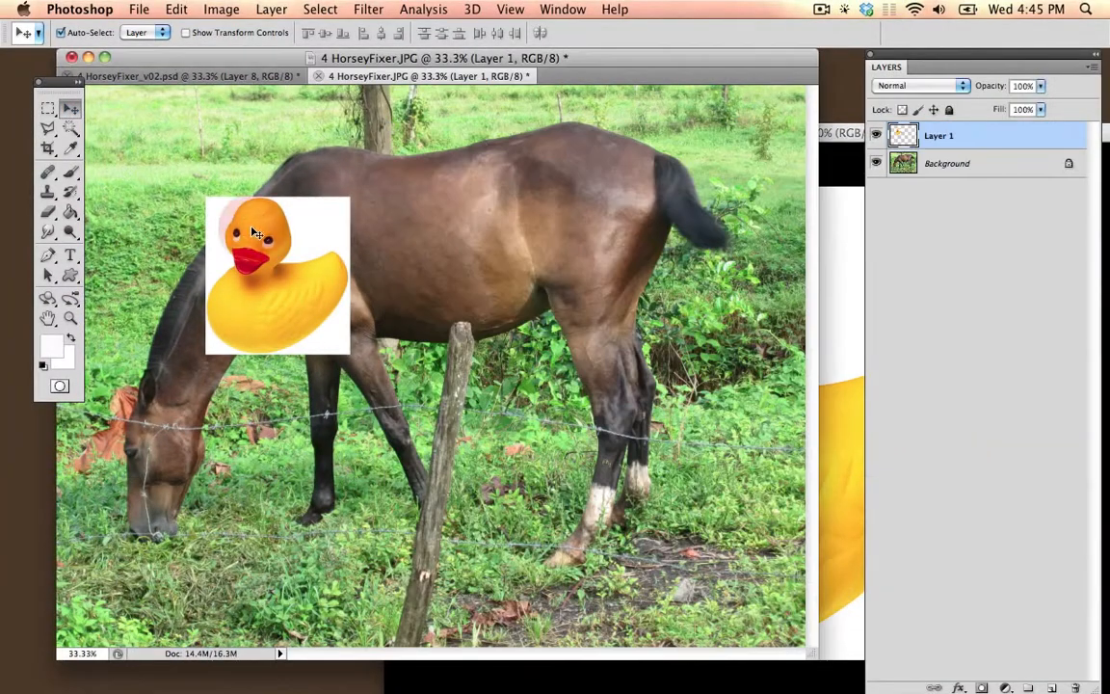
{"action": "left_click_drag", "start_coordinate": [249, 230], "coordinate": [286, 194]}
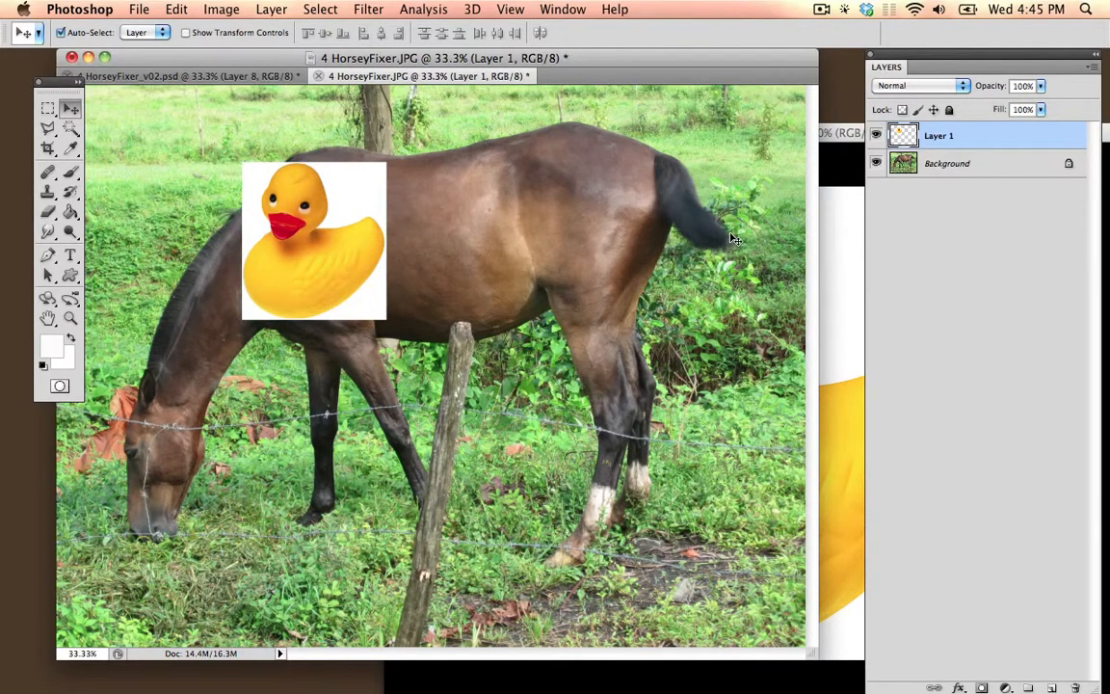
- Select the white background around the duck in Selection_0_why.tif with the Magic Wand
{"action": "left_click", "coordinate": [853, 252]}
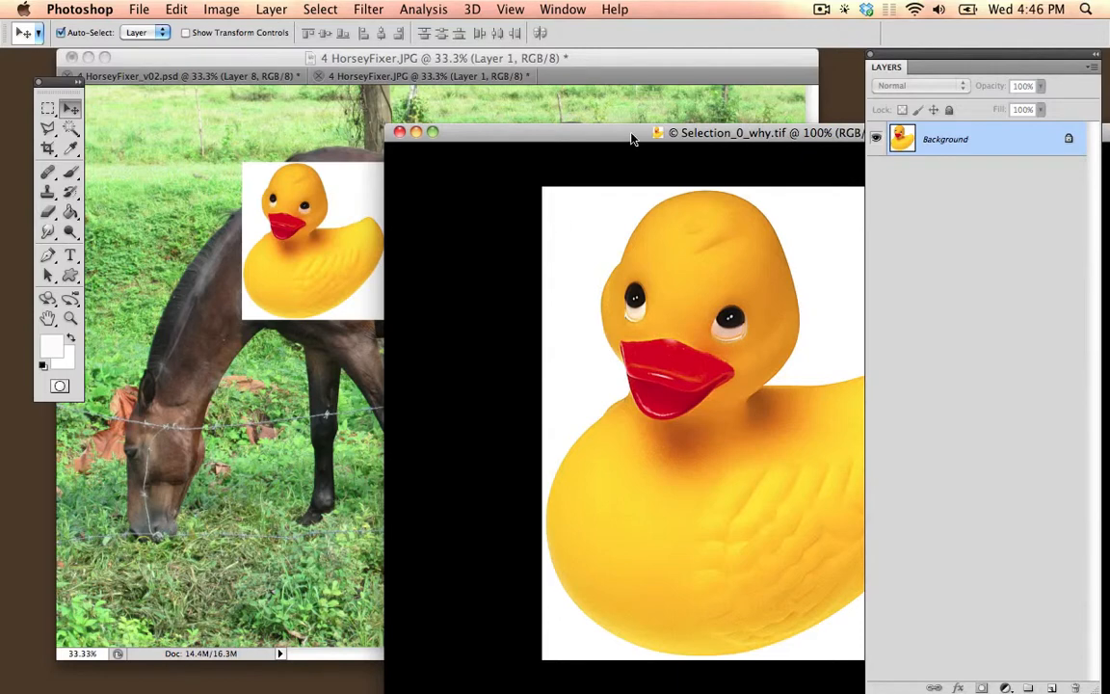
{"action": "left_click_drag", "start_coordinate": [628, 134], "coordinate": [450, 128]}
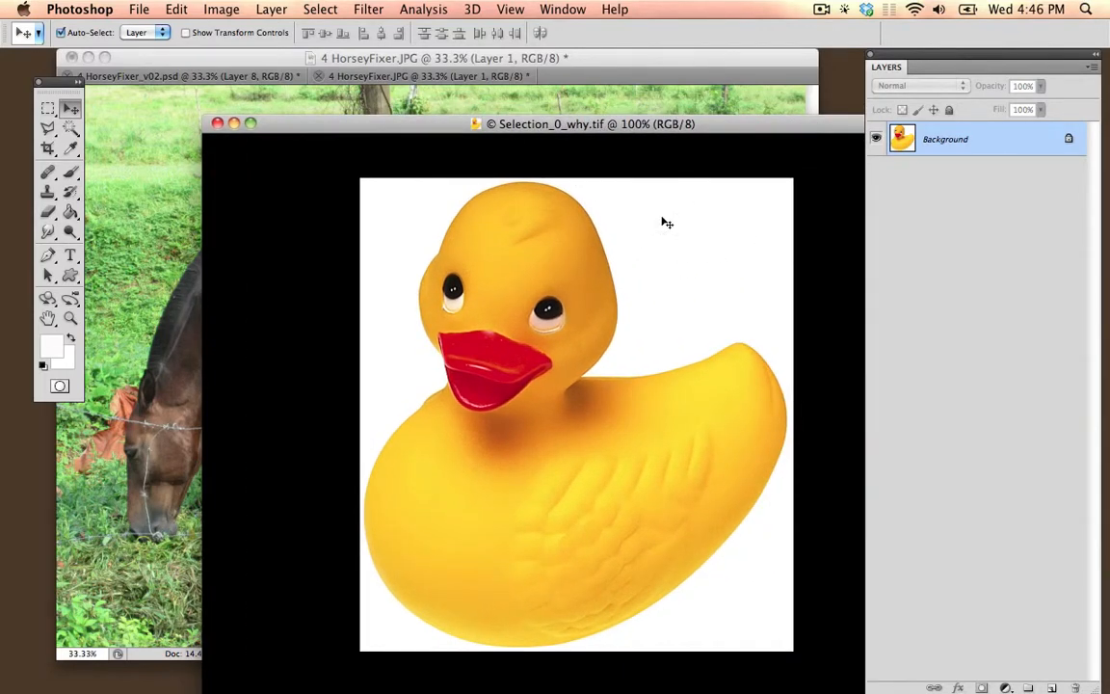
{"action": "left_click", "coordinate": [70, 128]}
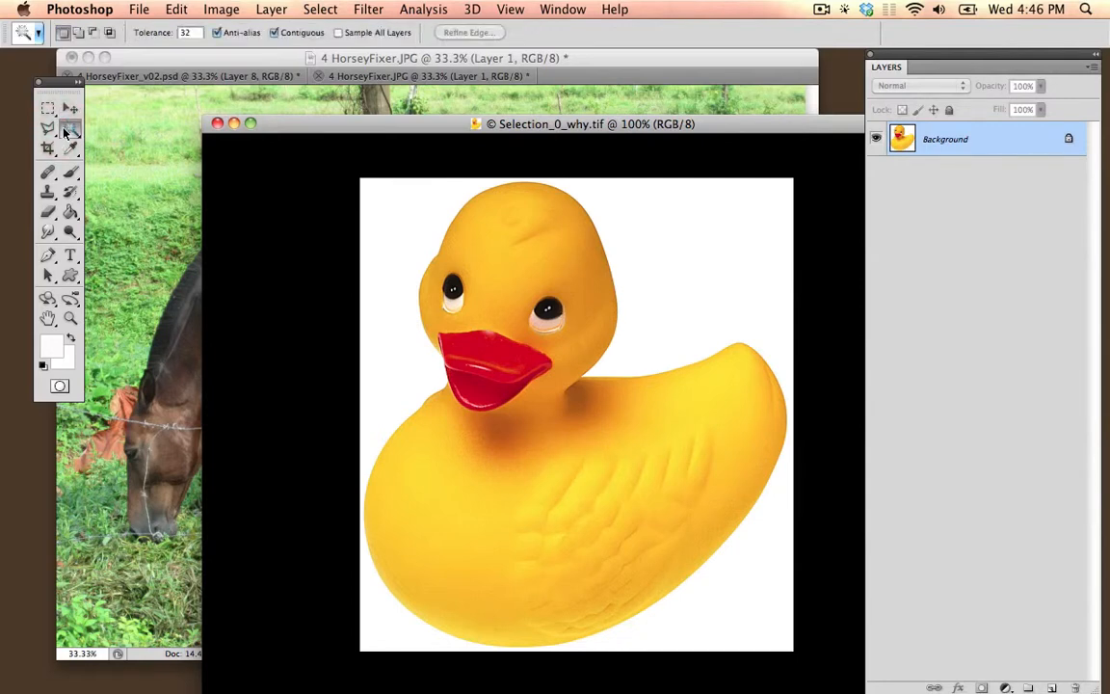
{"action": "left_click", "coordinate": [417, 219]}
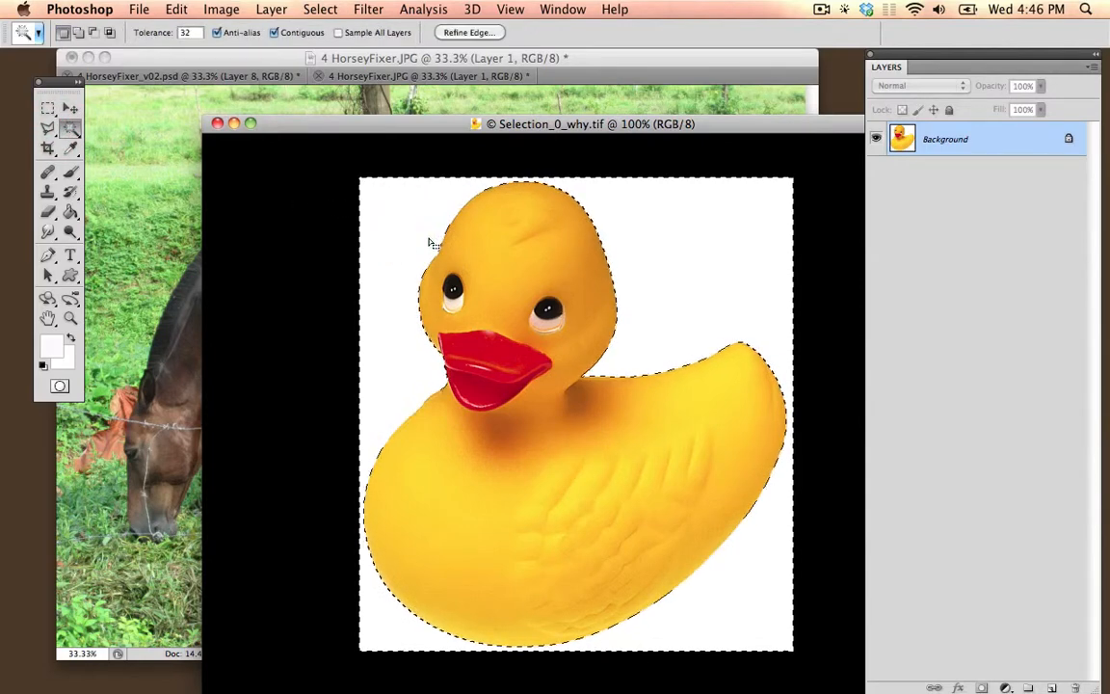
- Copy the selected white background into the horse photo and place it below the horse's belly
{"action": "left_click", "coordinate": [71, 108]}
{"action": "left_click_drag", "start_coordinate": [355, 223], "coordinate": [145, 214]}
{"action": "left_click_drag", "start_coordinate": [222, 218], "coordinate": [529, 346]}
- Return to the duck image and invert the selection so that only the duck is selected
{"action": "left_click", "coordinate": [839, 214]}
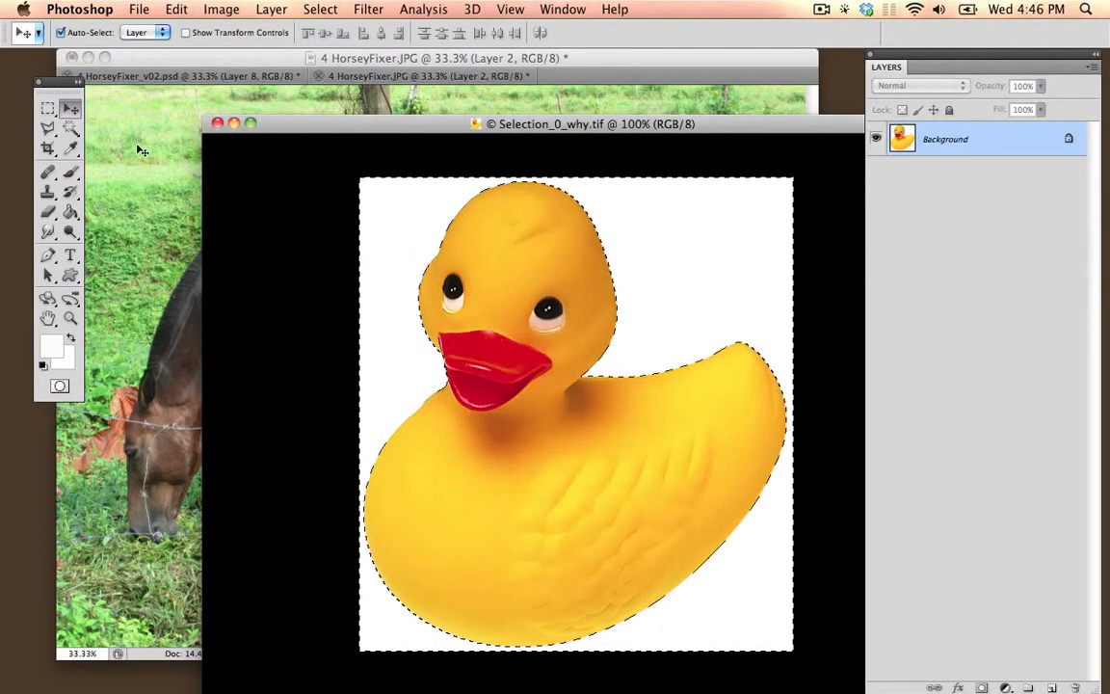
{"action": "key", "text": "w"}
{"action": "right_click", "coordinate": [751, 268]}
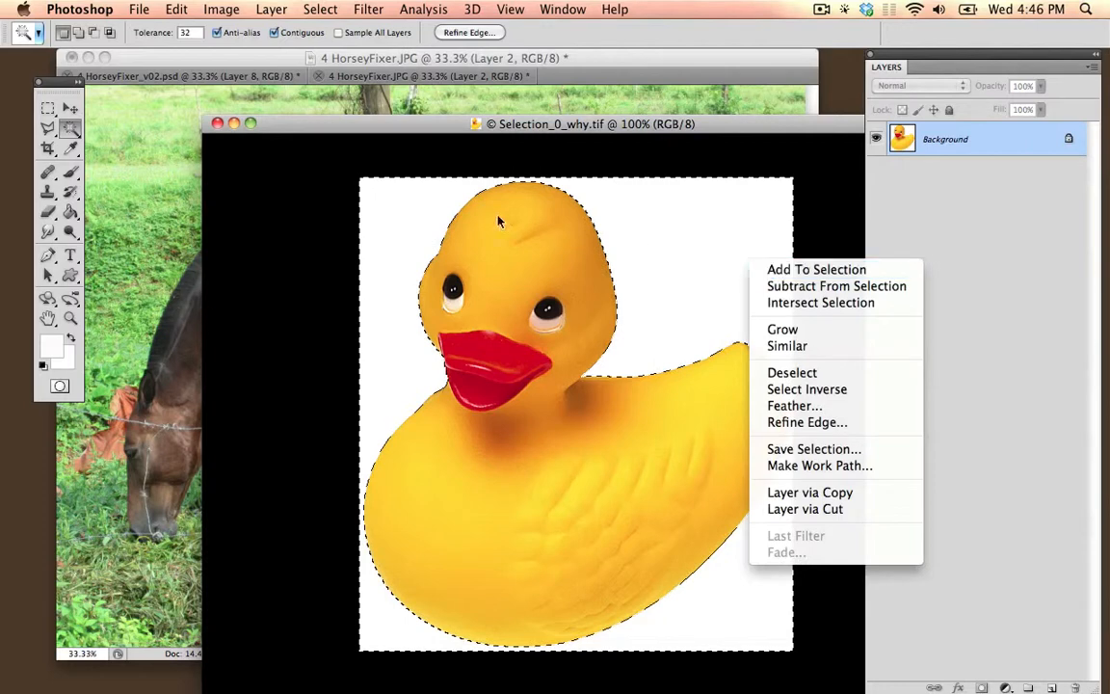
{"action": "left_click", "coordinate": [396, 211]}
{"action": "right_click", "coordinate": [421, 220]}
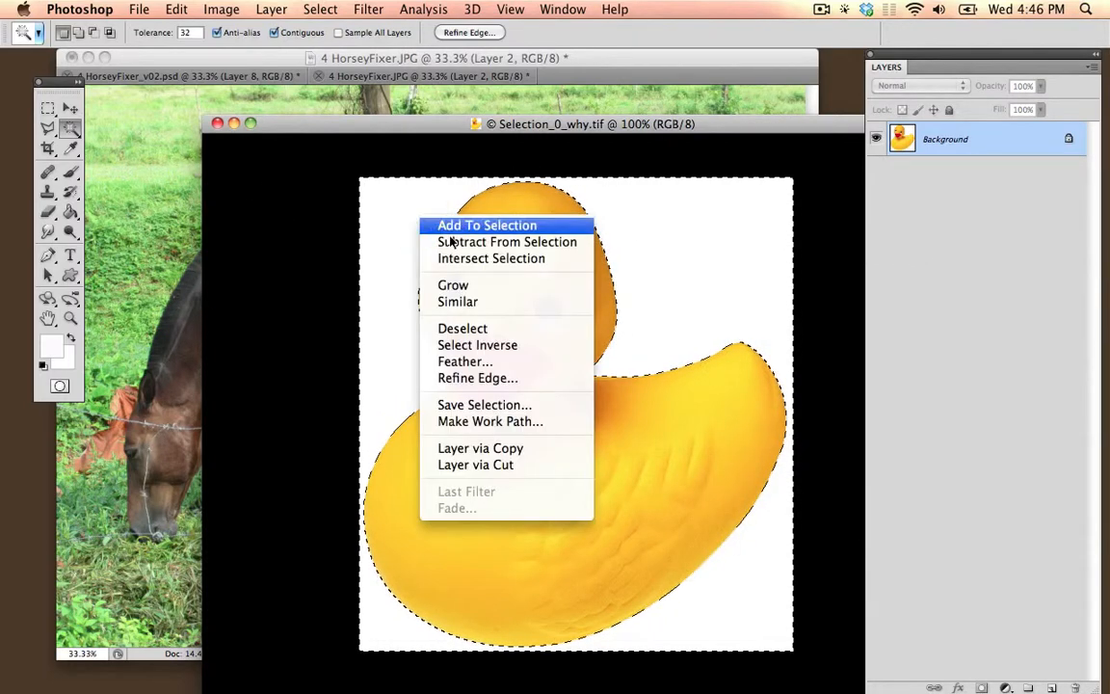
{"action": "left_click", "coordinate": [506, 345]}
- Copy the selected duck into the horse photo and place it over the horse's hindquarters
{"action": "key", "text": "v"}
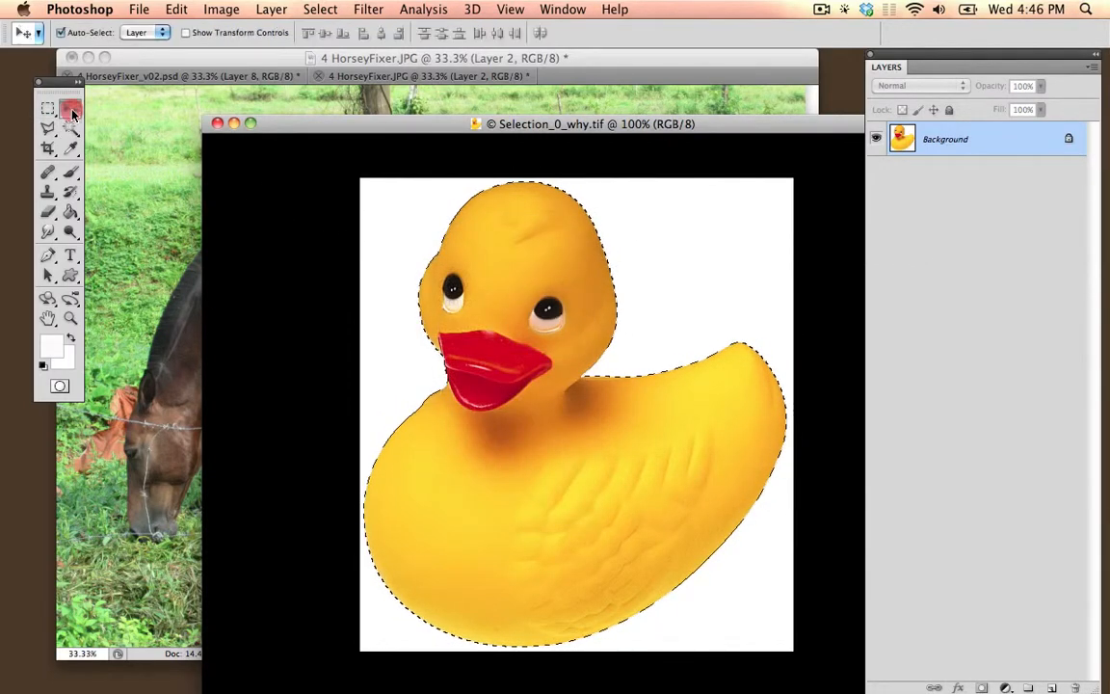
{"action": "left_click_drag", "start_coordinate": [529, 279], "coordinate": [142, 212]}
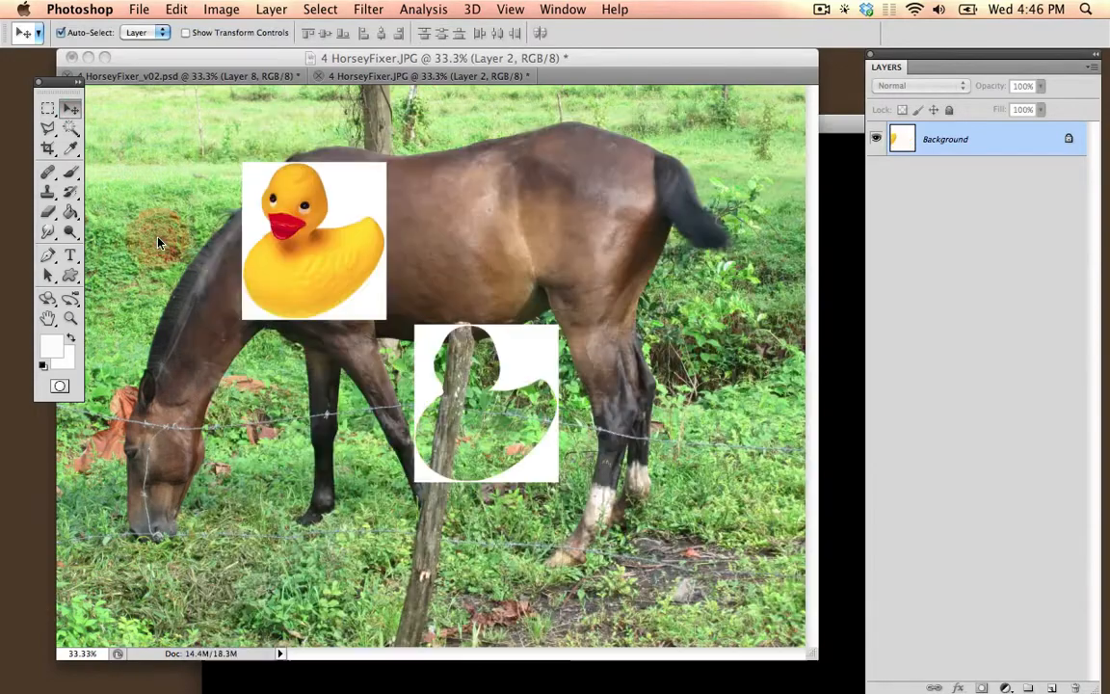
{"action": "left_click_drag", "start_coordinate": [184, 287], "coordinate": [640, 224]}
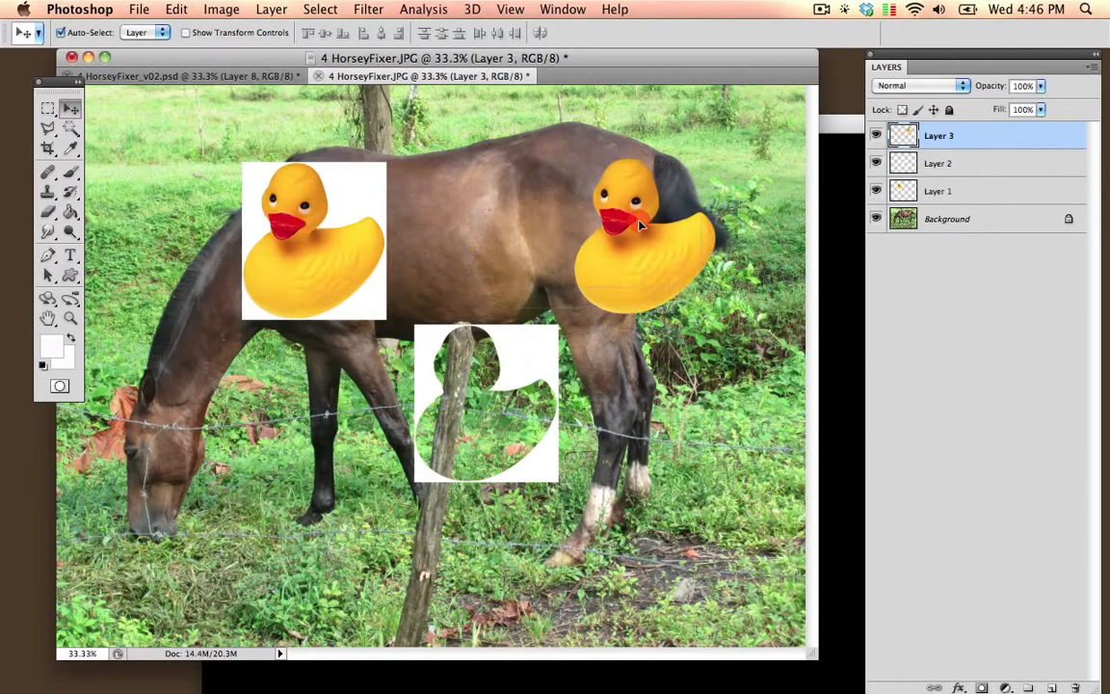
- Reposition the three pasted layers with the Move tool, shifting the duck cutout, the whole duck image and the white background over the horse
{"action": "left_click", "coordinate": [63, 127]}
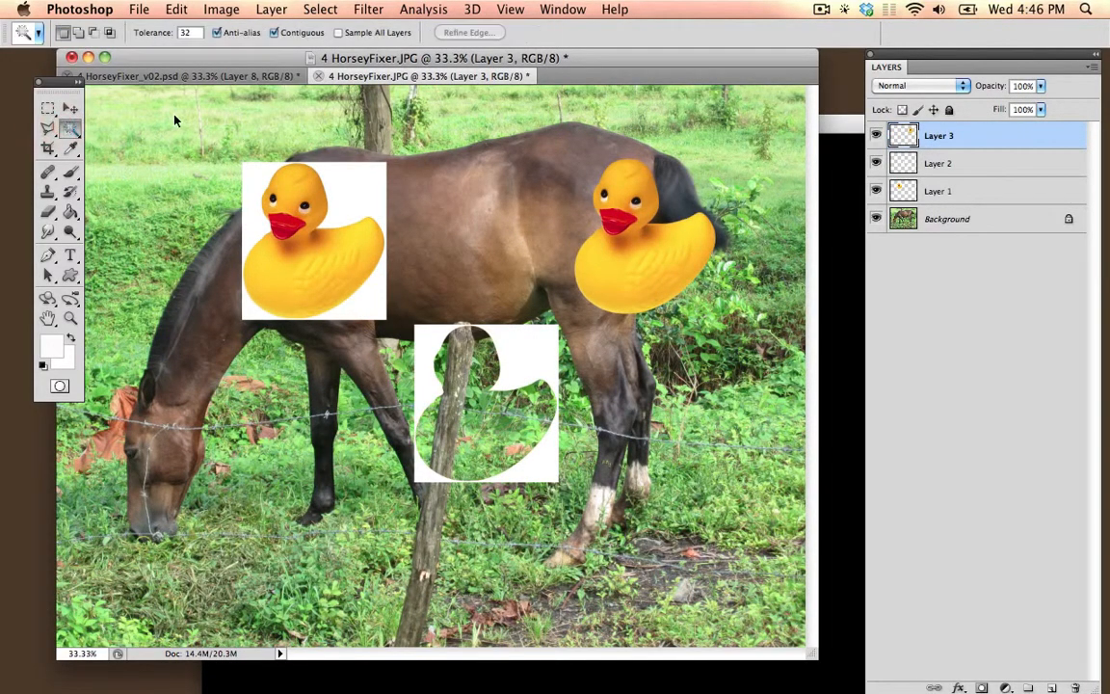
{"action": "left_click", "coordinate": [75, 110]}
{"action": "left_click_drag", "start_coordinate": [605, 248], "coordinate": [593, 226]}
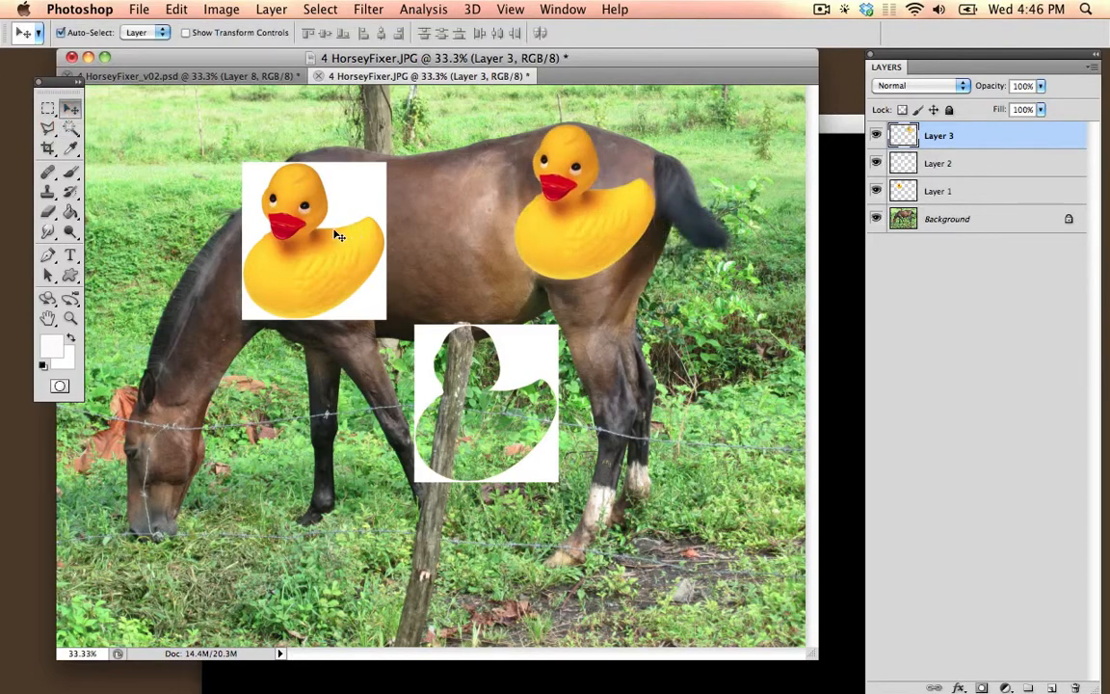
{"action": "left_click_drag", "start_coordinate": [339, 236], "coordinate": [310, 240]}
{"action": "left_click_drag", "start_coordinate": [479, 314], "coordinate": [427, 280]}
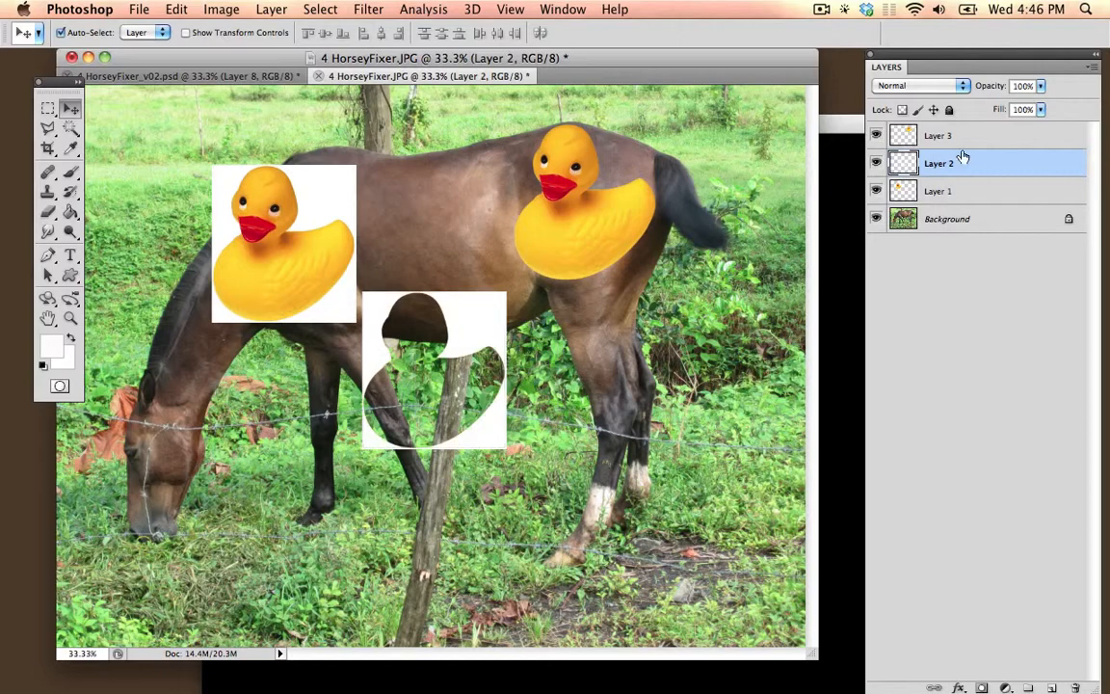
- Move the Layers panel closer to the horse photo's canvas and delete Layer 1, the whole duck image
{"action": "left_click_drag", "start_coordinate": [982, 63], "coordinate": [839, 108]}
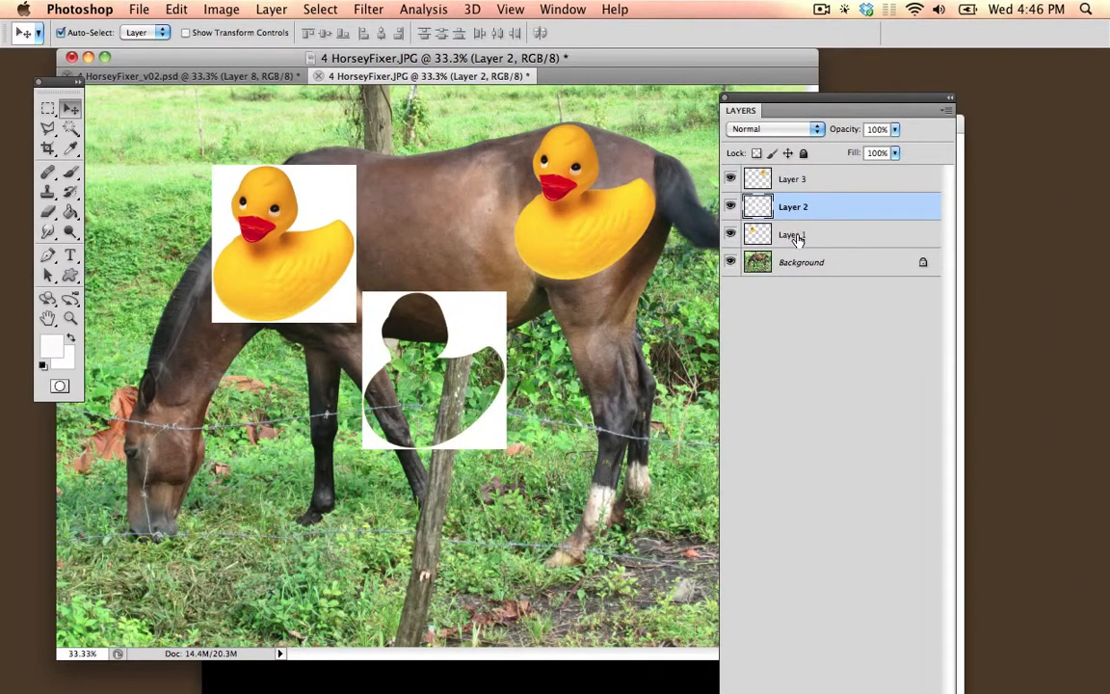
{"action": "left_click_drag", "start_coordinate": [843, 108], "coordinate": [844, 68]}
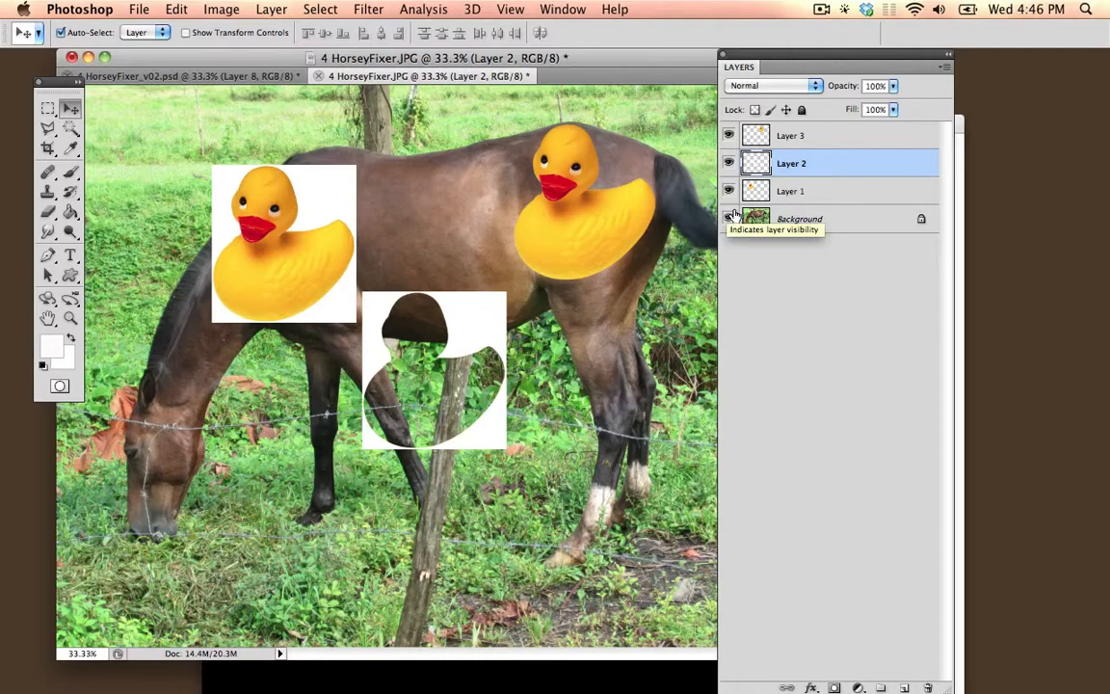
{"action": "left_click_drag", "start_coordinate": [266, 206], "coordinate": [269, 202]}
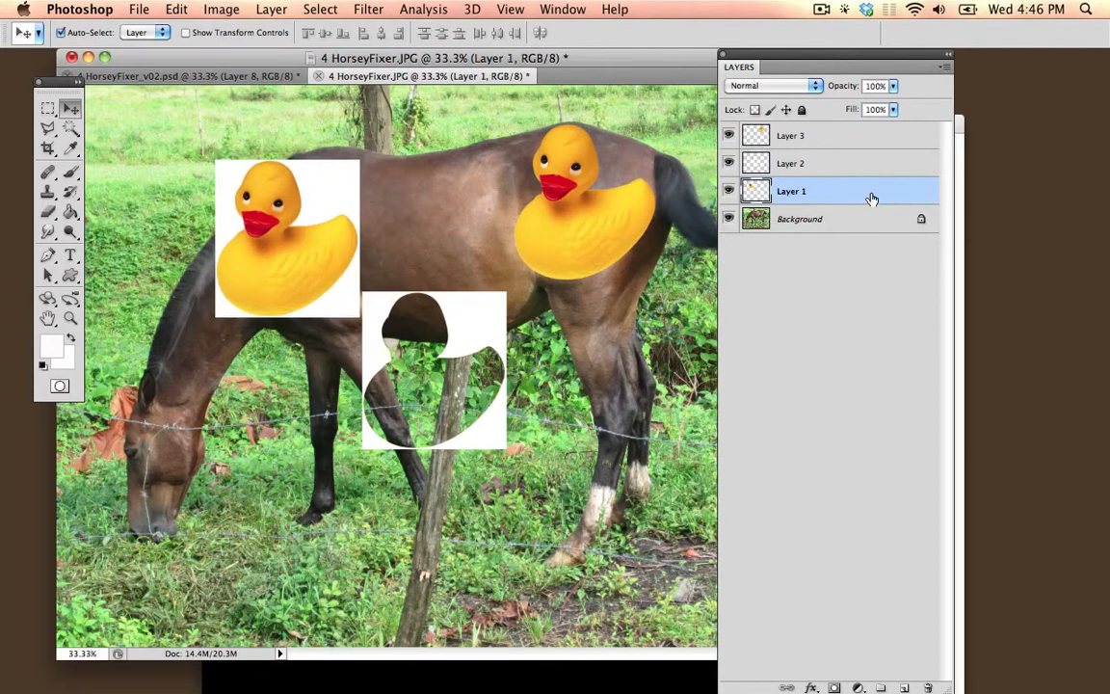
{"action": "left_click", "coordinate": [872, 199]}
{"action": "left_click_drag", "start_coordinate": [936, 437], "coordinate": [925, 686]}
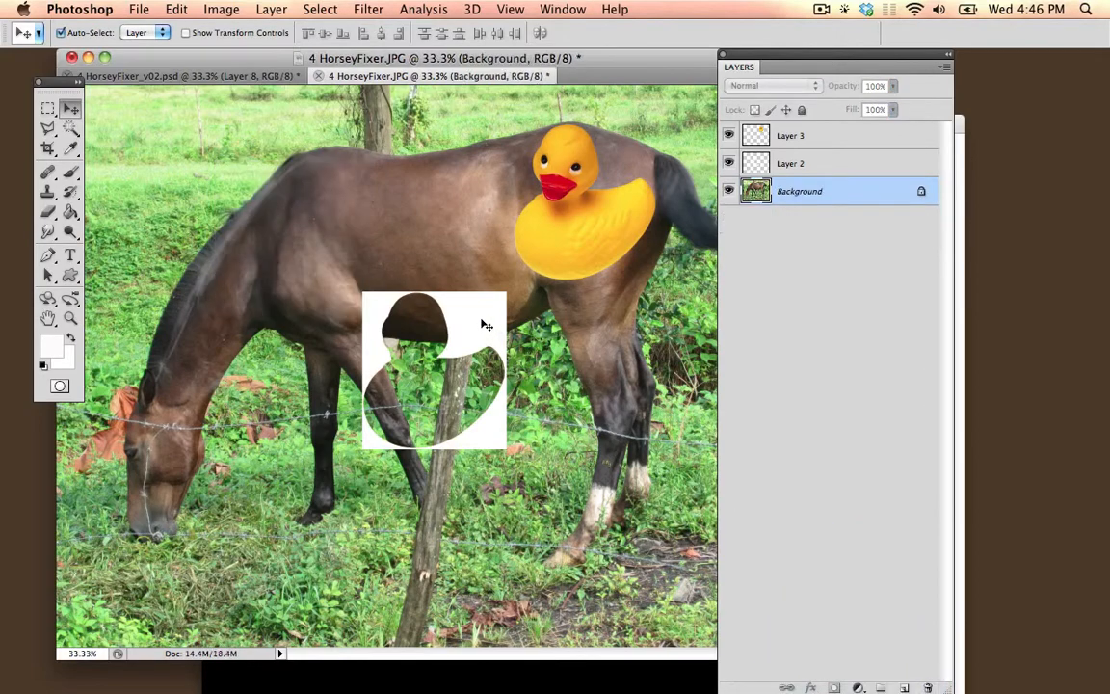
- Delete Layer 2, the white background with the duck-shaped hole, and shorten the Layers panel
{"action": "left_click_drag", "start_coordinate": [487, 326], "coordinate": [485, 254]}
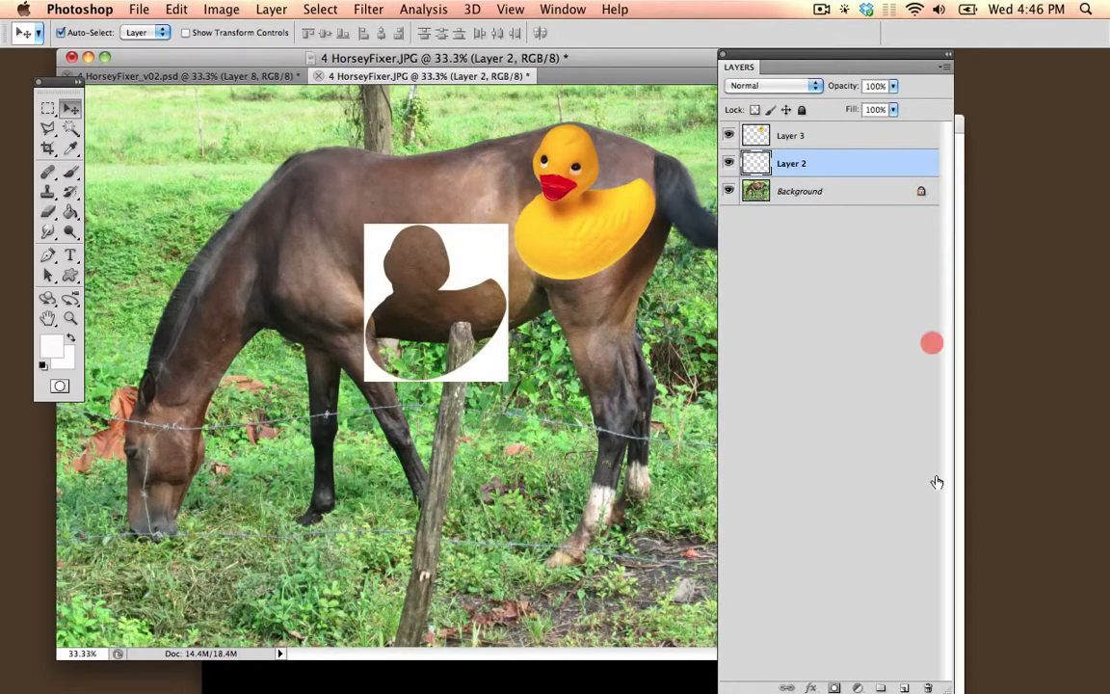
{"action": "left_click_drag", "start_coordinate": [937, 482], "coordinate": [931, 447]}
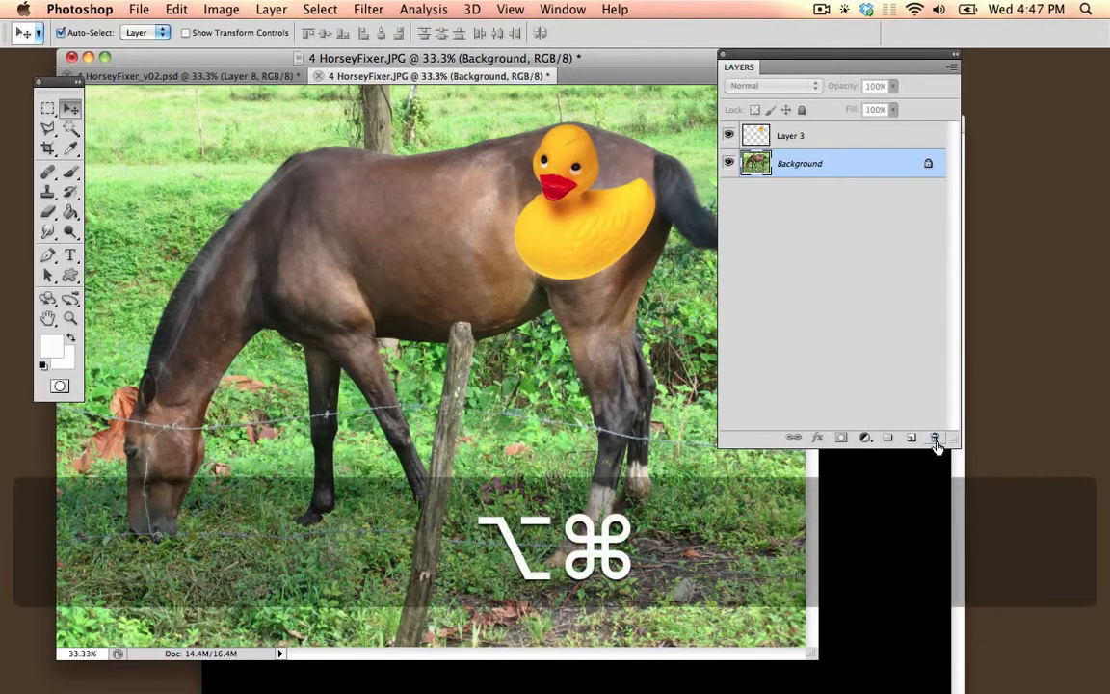
{"action": "key", "text": "alt+super+equal"}
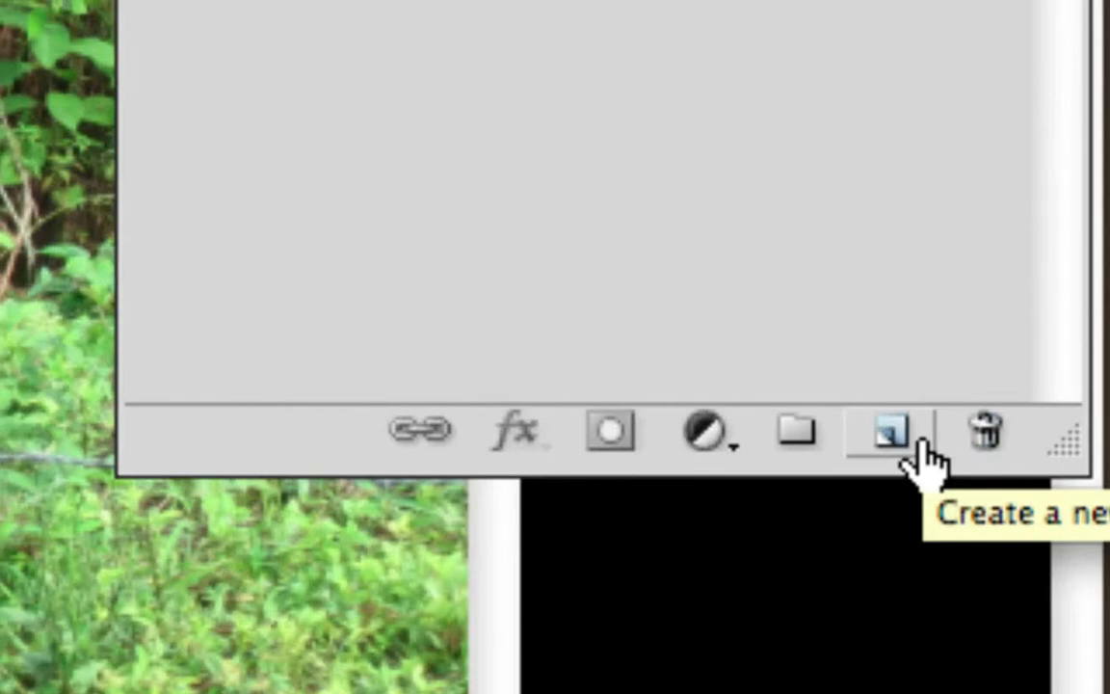
{"action": "key", "text": "alt+super+minus"}
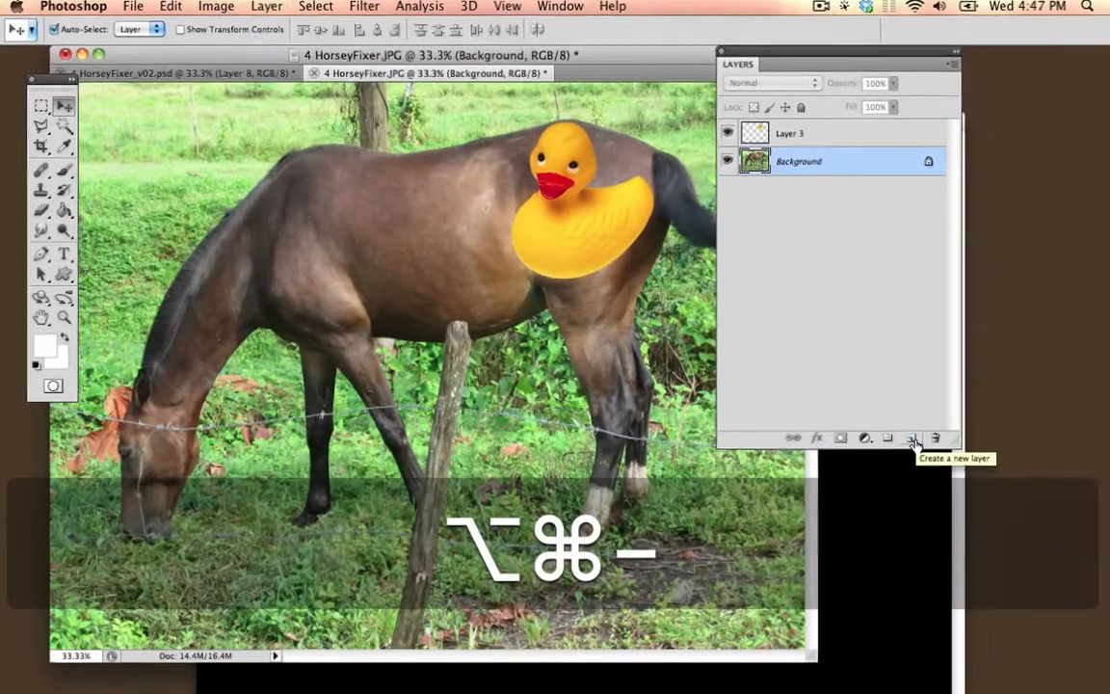
- Move the duck cutout onto the horse's neck, then hide its layer and make the Background layer active
{"action": "left_click_drag", "start_coordinate": [572, 227], "coordinate": [212, 231]}
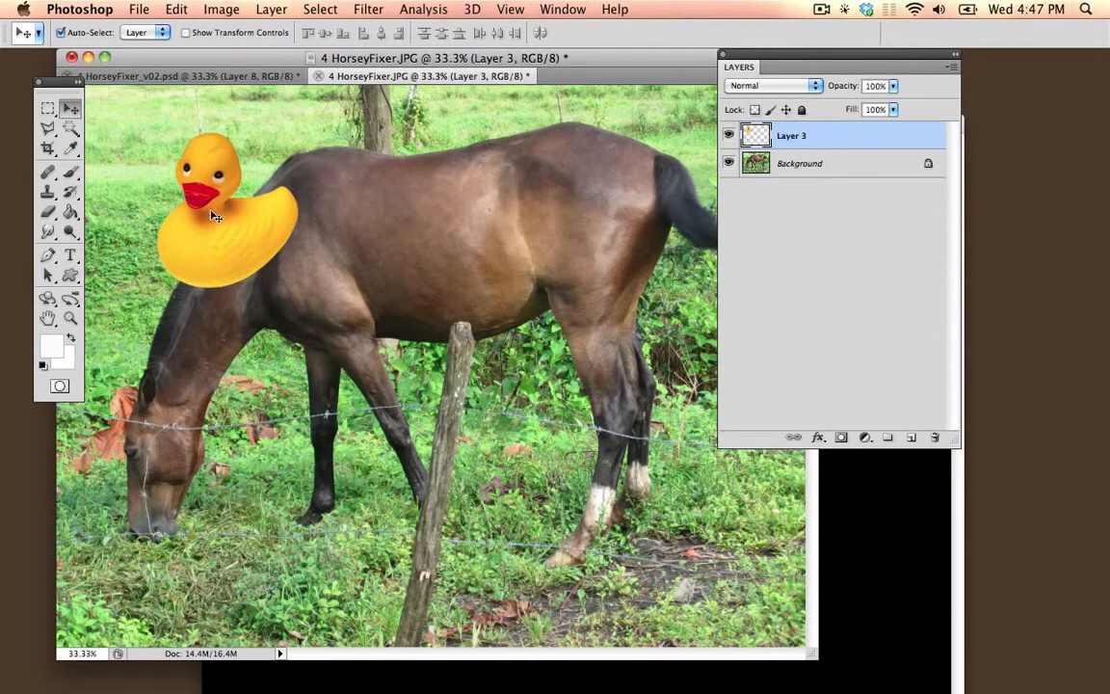
{"action": "left_click", "coordinate": [729, 136]}
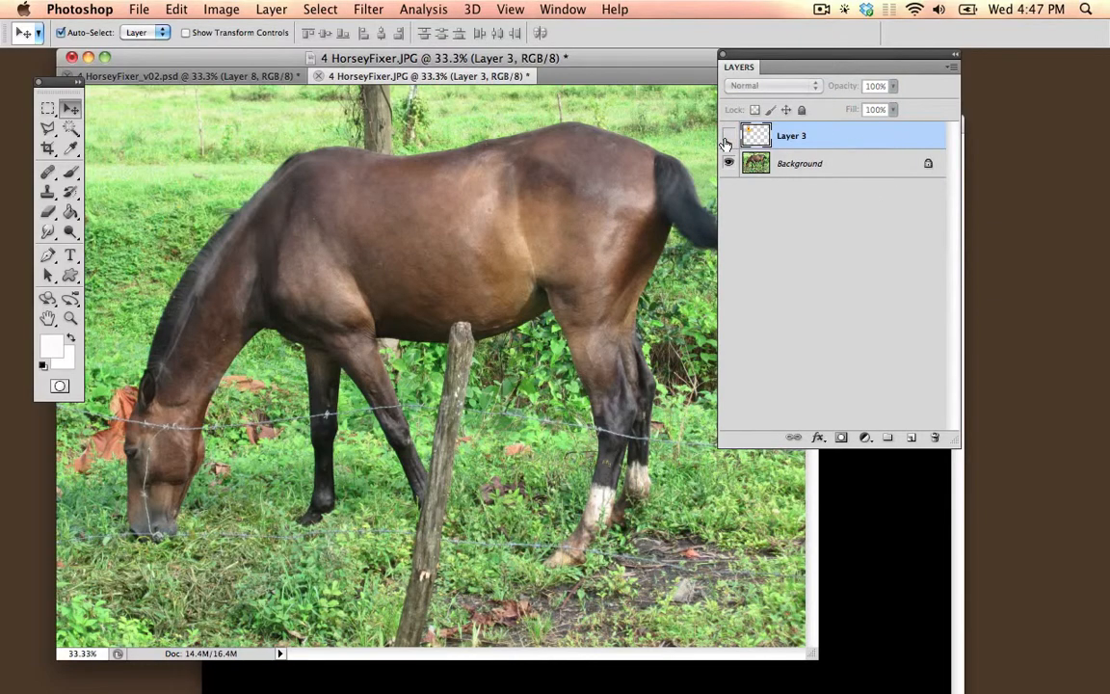
{"action": "left_click", "coordinate": [835, 169]}
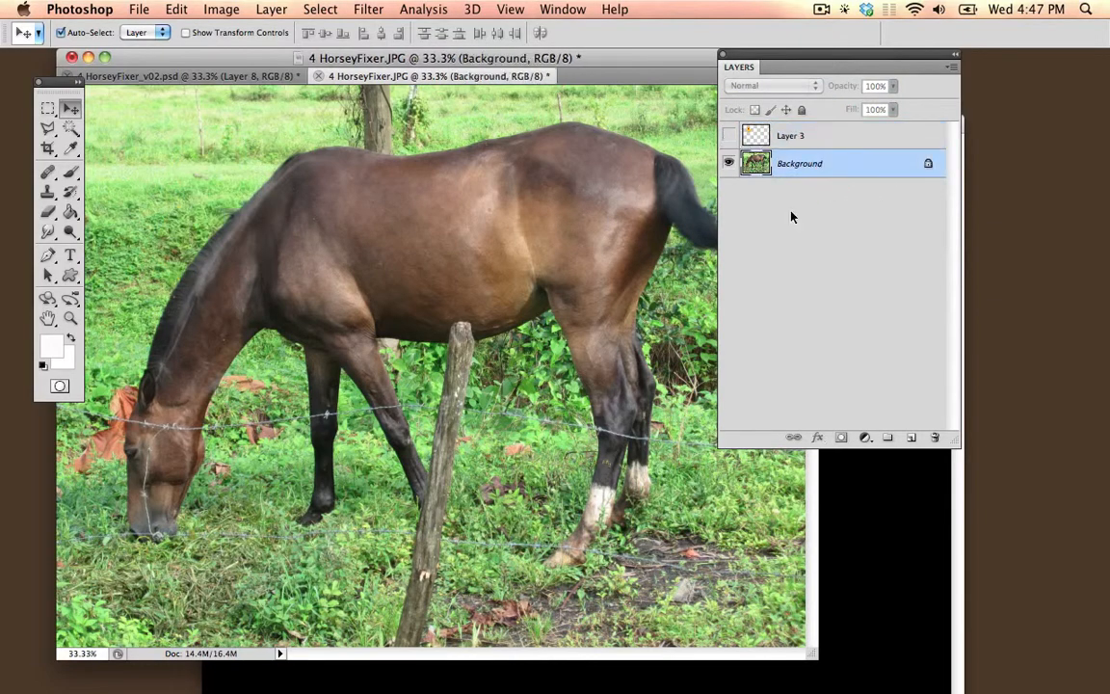
- Select the brown areas of the horse's body with the Magic Wand at a tolerance of 32
{"action": "left_click", "coordinate": [69, 129]}
{"action": "left_click", "coordinate": [403, 247]}
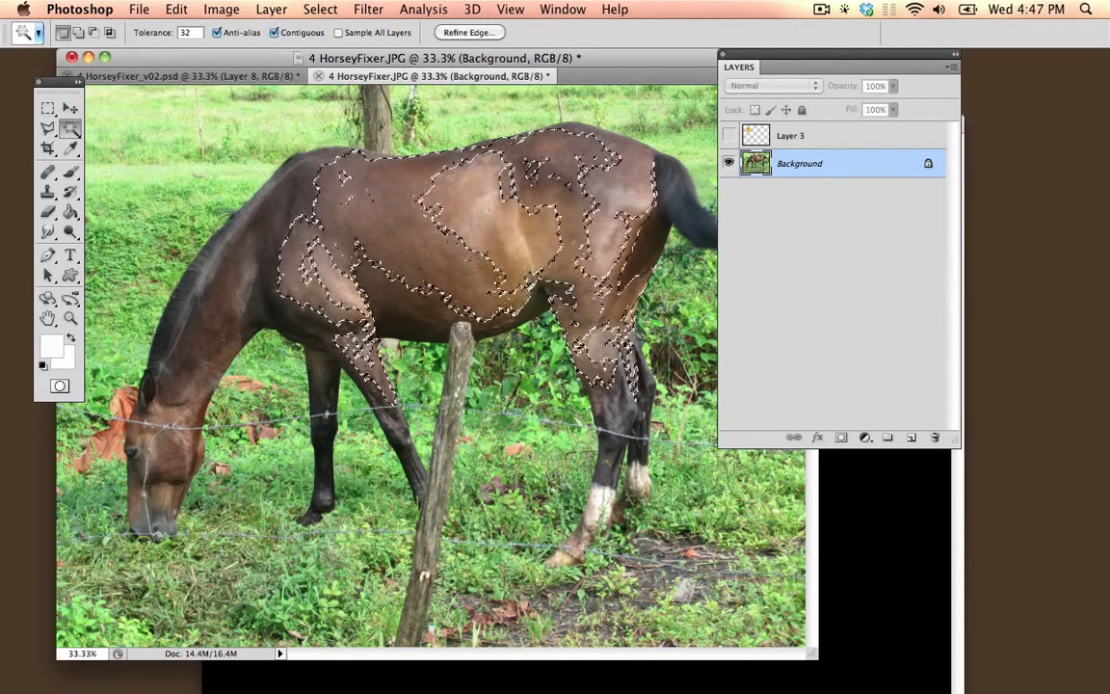
- Extend the selection over the horse's head, neck and body using the Quick Selection tool with a brush size of 175
{"action": "left_click", "coordinate": [72, 133]}
{"action": "mouse_move", "coordinate": [73, 133]}
{"action": "left_mouse_down"}
{"action": "mouse_move", "coordinate": [156, 142]}
{"action": "mouse_move", "coordinate": [156, 127]}
{"action": "left_mouse_up"}
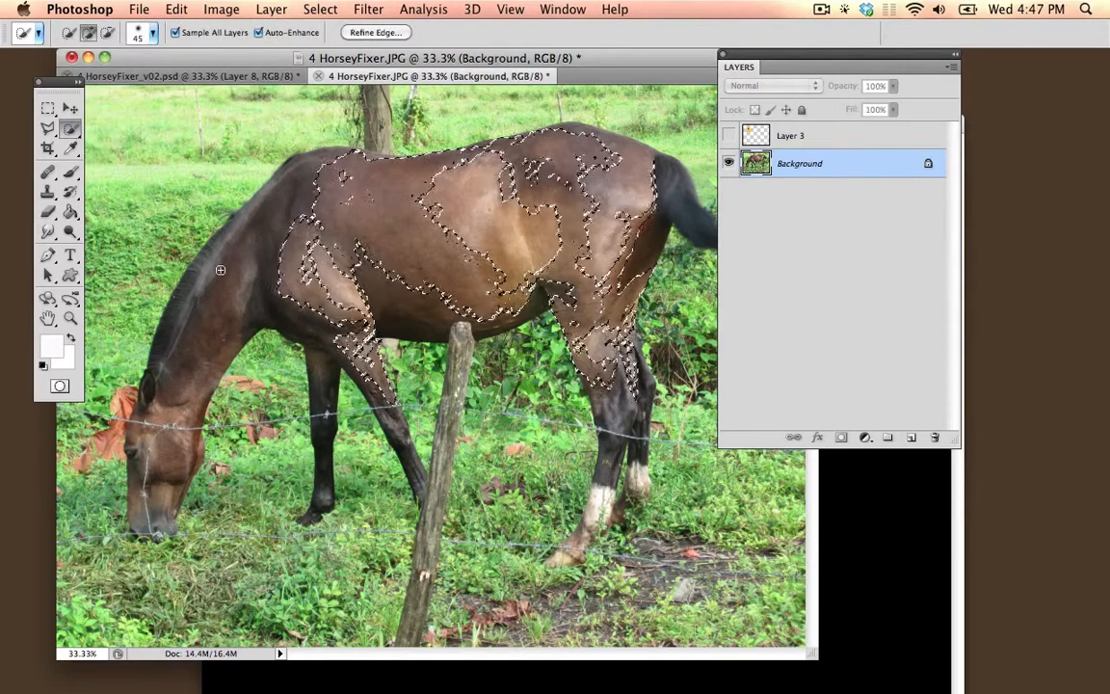
{"action": "key", "text": "bracketright"}
{"action": "key", "text": "bracketright"}
{"action": "key", "text": "bracketright"}
{"action": "key", "text": "bracketright"}
{"action": "key", "text": "bracketright"}
{"action": "key", "text": "bracketright"}
{"action": "key", "text": "bracketright"}
{"action": "key", "text": "bracketright"}
{"action": "key", "text": "bracketright"}
{"action": "key", "text": "bracketright"}
{"action": "key", "text": "bracketright"}
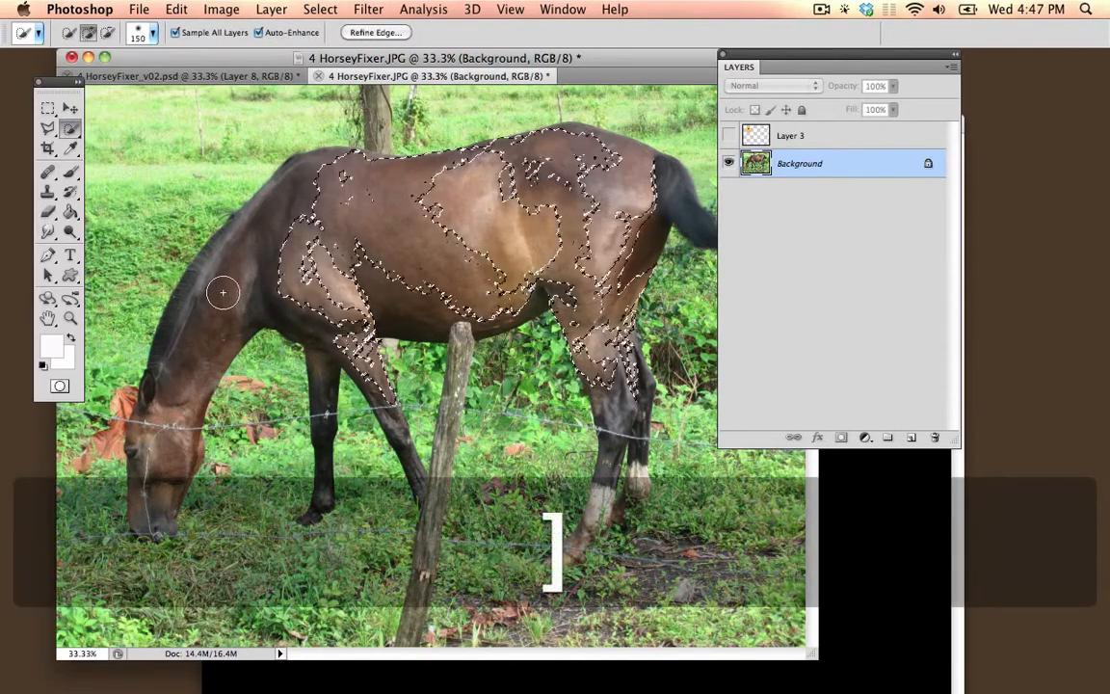
{"action": "key", "text": "bracketleft"}
{"action": "key", "text": "bracketright"}
{"action": "key", "text": "bracketright"}
{"action": "key", "text": "bracketright"}
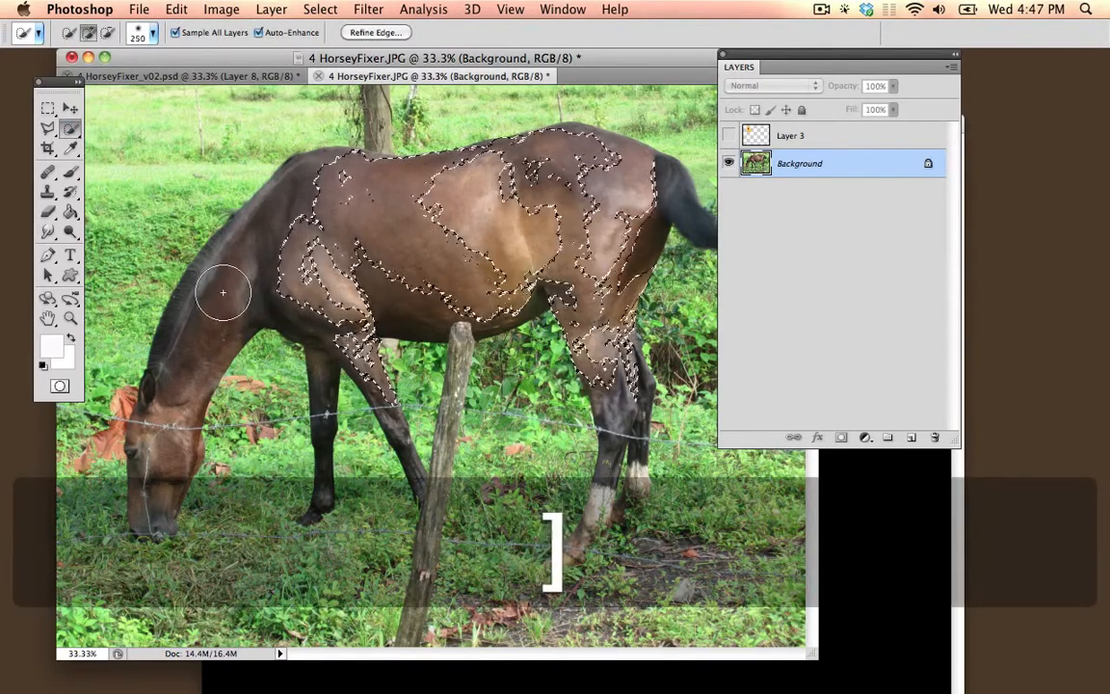
{"action": "key", "text": "bracketleft"}
{"action": "key", "text": "bracketleft"}
{"action": "key", "text": "bracketleft"}
{"action": "key", "text": "bracketleft"}
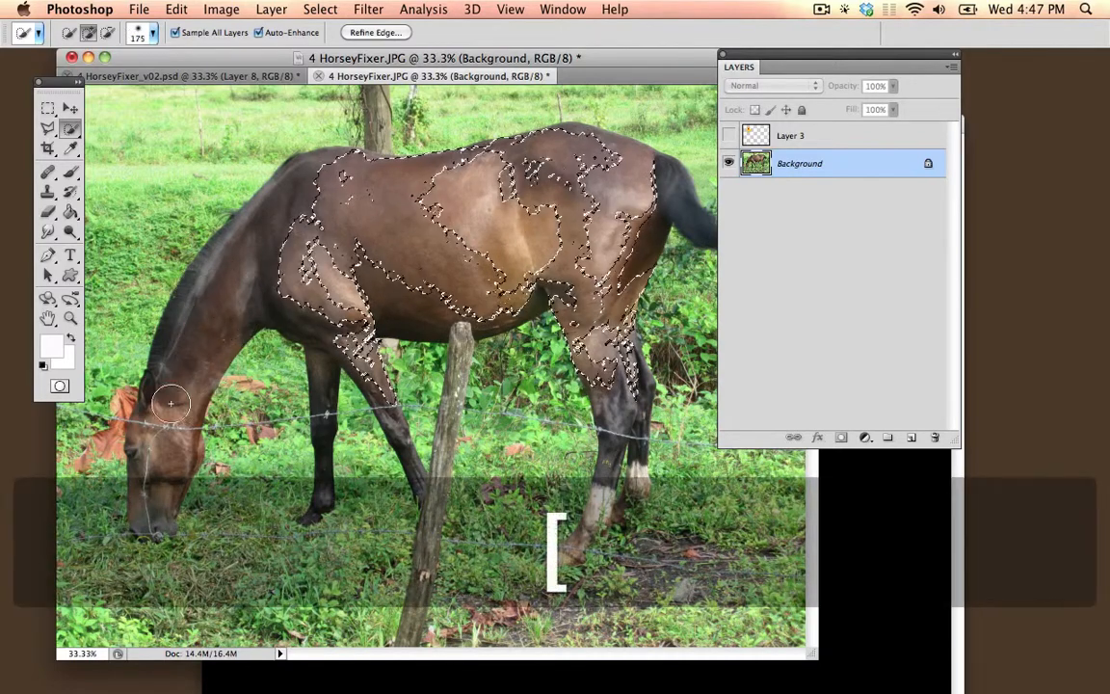
{"action": "mouse_move", "coordinate": [172, 404]}
{"action": "left_mouse_down"}
{"action": "mouse_move", "coordinate": [160, 459]}
{"action": "mouse_move", "coordinate": [178, 390]}
{"action": "mouse_move", "coordinate": [238, 298]}
{"action": "mouse_move", "coordinate": [292, 253]}
{"action": "mouse_move", "coordinate": [390, 223]}
{"action": "mouse_move", "coordinate": [528, 220]}
{"action": "mouse_move", "coordinate": [590, 247]}
{"action": "left_mouse_up"}
- Move the Layers panel clear of the horse and add the tail to the selection with a smaller brush of about 60
{"action": "key", "text": "bracketleft"}
{"action": "key", "text": "bracketleft"}
{"action": "key", "text": "bracketleft"}
{"action": "key", "text": "bracketleft"}
{"action": "key", "text": "bracketleft"}
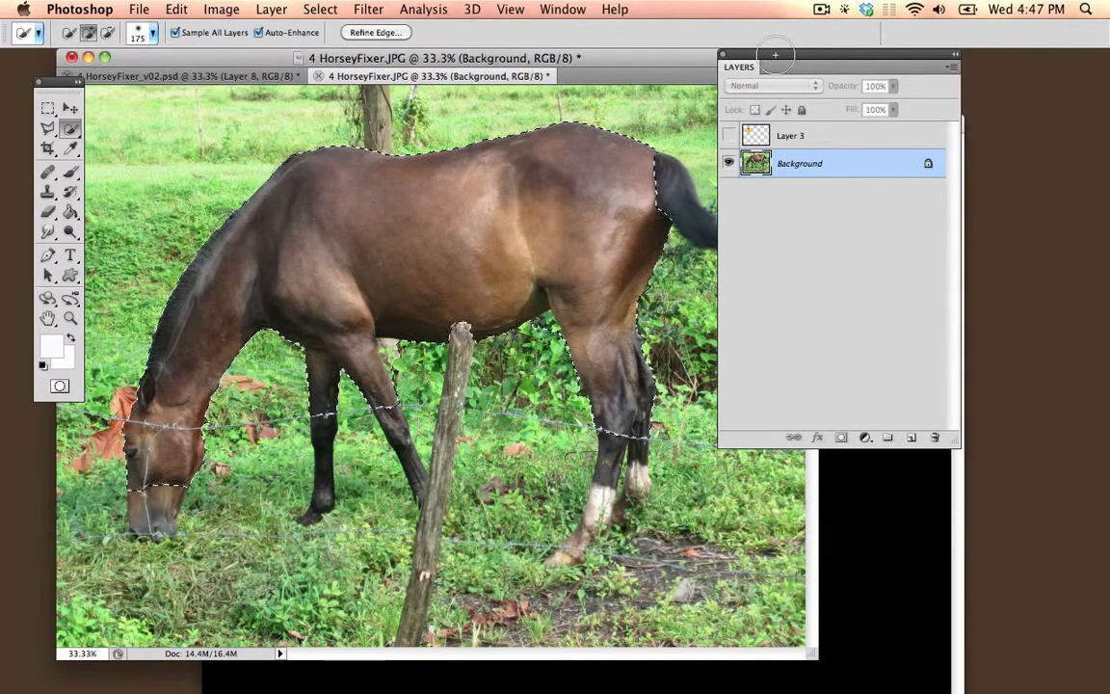
{"action": "mouse_move", "coordinate": [771, 56]}
{"action": "left_mouse_down"}
{"action": "mouse_move", "coordinate": [979, 99]}
{"action": "mouse_move", "coordinate": [873, 121]}
{"action": "left_mouse_up"}
{"action": "key", "text": "bracketleft"}
{"action": "key", "text": "bracketleft"}
{"action": "key", "text": "bracketleft"}
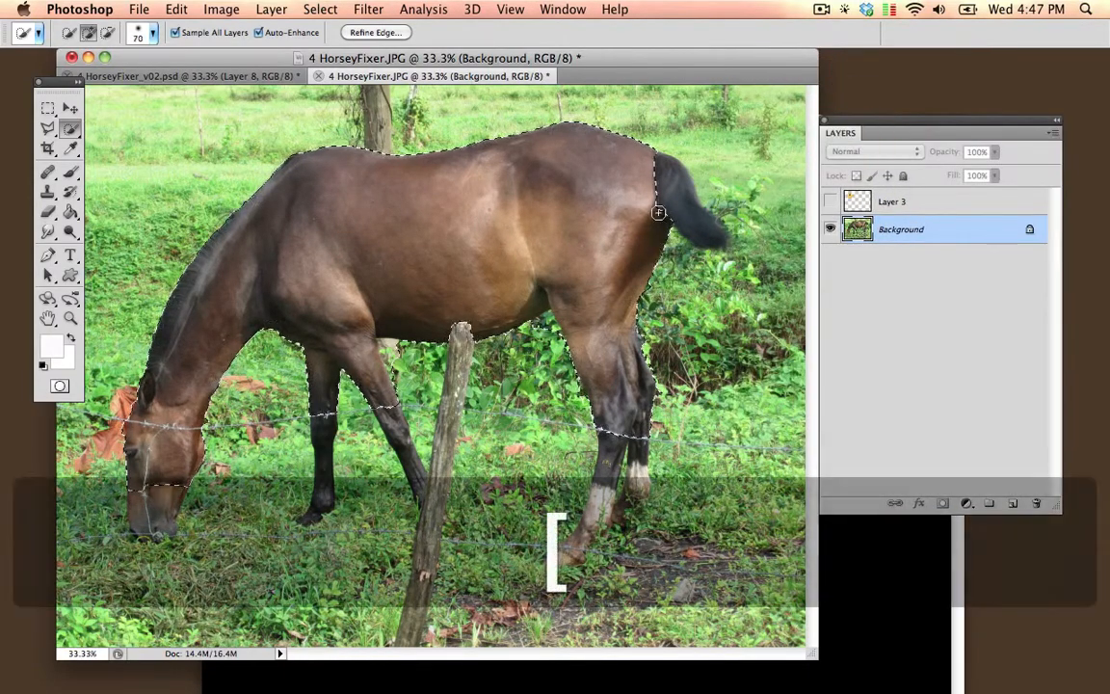
{"action": "mouse_move", "coordinate": [667, 188]}
{"action": "left_mouse_down"}
{"action": "mouse_move", "coordinate": [661, 179]}
{"action": "mouse_move", "coordinate": [672, 196]}
{"action": "left_mouse_up"}
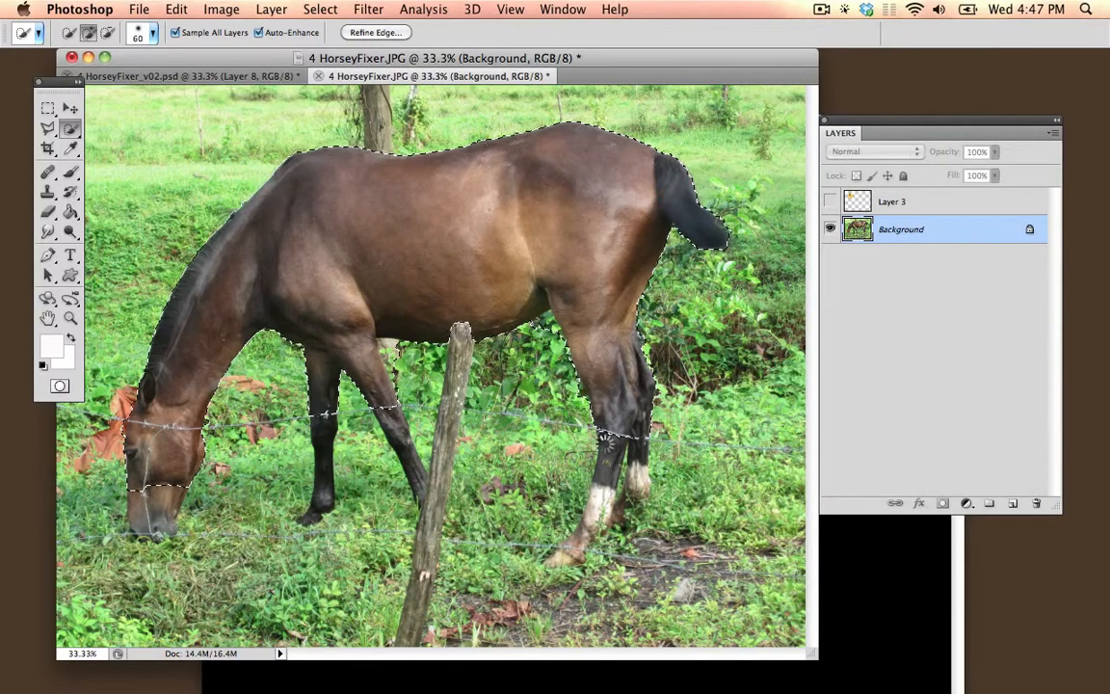
- Add the horse's lower hind leg and hoof and the front legs to the selection, using a brush size of 45 for the front legs
{"action": "mouse_move", "coordinate": [608, 438]}
{"action": "left_mouse_down"}
{"action": "mouse_move", "coordinate": [601, 520]}
{"action": "mouse_move", "coordinate": [563, 555]}
{"action": "left_mouse_up"}
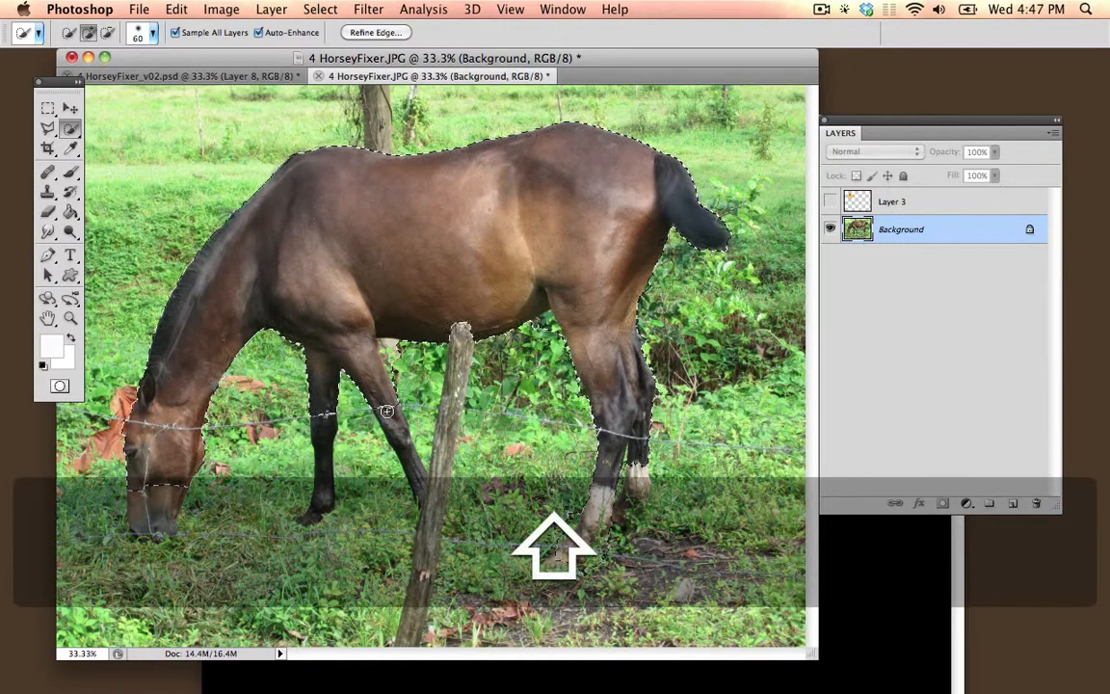
{"action": "key", "text": "bracketleft"}
{"action": "key", "text": "bracketleft"}
{"action": "left_click_drag", "start_coordinate": [386, 411], "coordinate": [423, 493]}
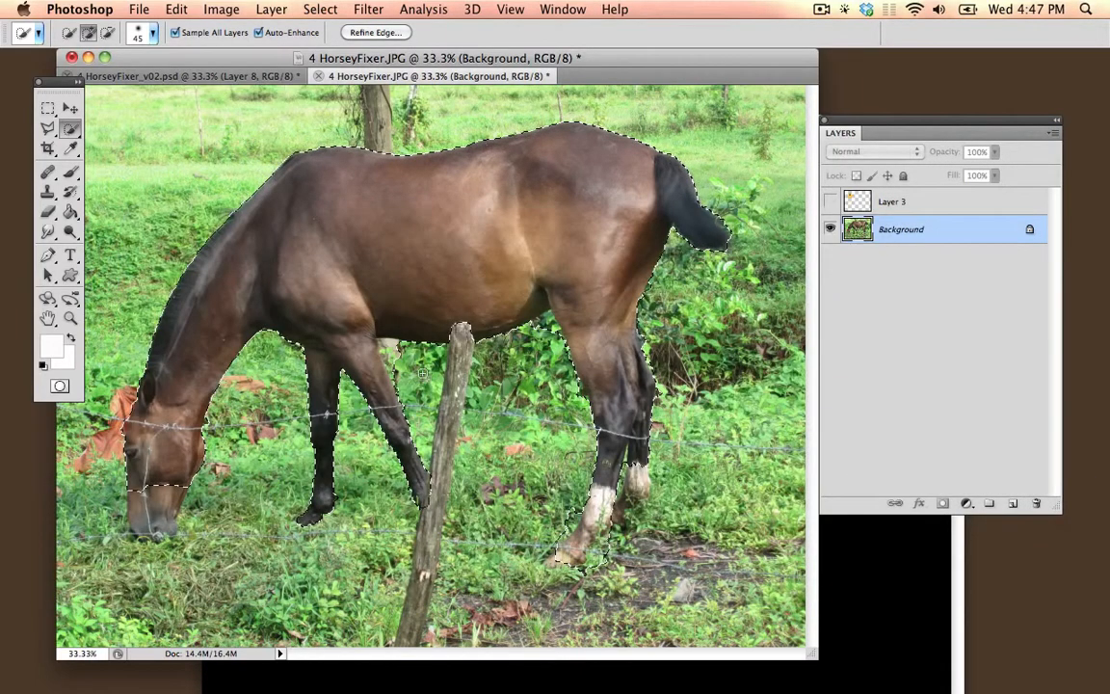
- Subtract the patch of greenery between the belly and the hind leg from the horse selection with the Quick Selection tool
{"action": "key", "text": "super+equal"}
{"action": "key", "text": "super+equal"}
{"action": "key", "text": "super+equal"}
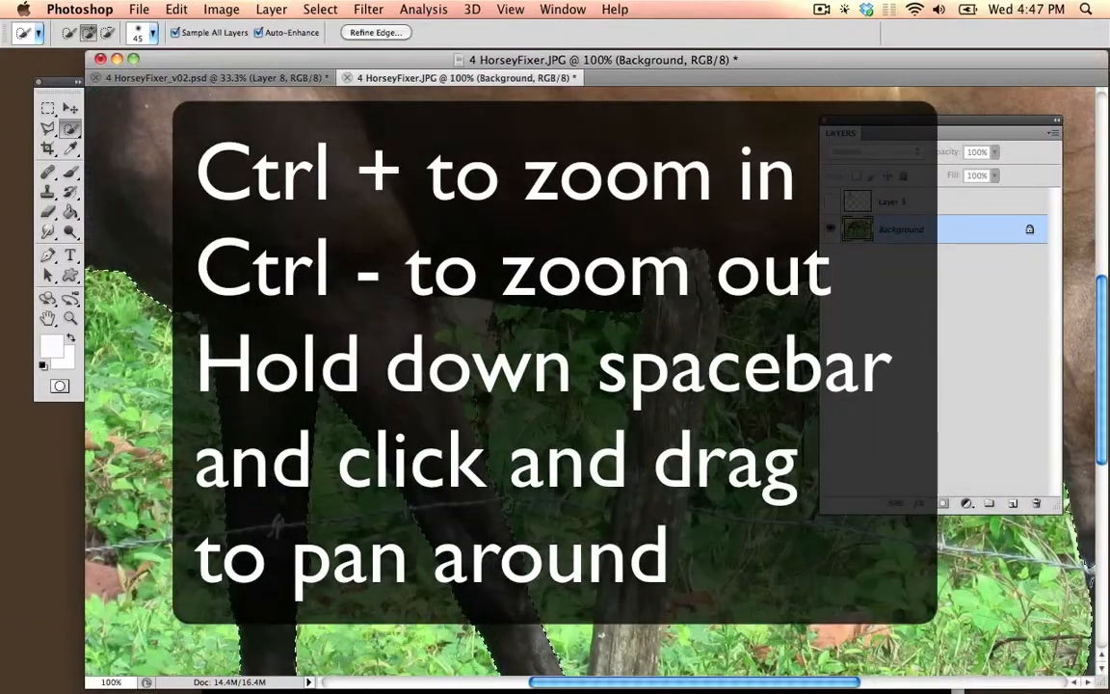
{"action": "key", "text": "alt"}
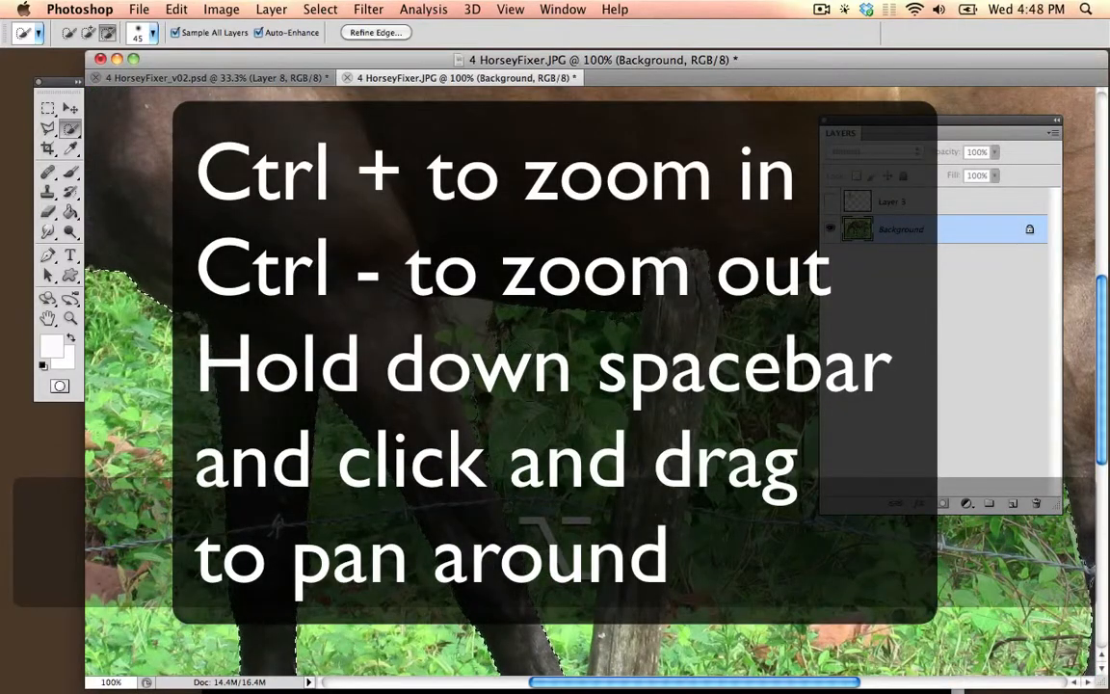
{"action": "mouse_move", "coordinate": [519, 406]}
{"action": "left_mouse_down"}
{"action": "mouse_move", "coordinate": [467, 352]}
{"action": "mouse_move", "coordinate": [455, 316]}
{"action": "mouse_move", "coordinate": [324, 293]}
{"action": "mouse_move", "coordinate": [223, 252]}
{"action": "left_mouse_up"}
{"action": "key", "text": "space"}
{"action": "key", "text": "alt"}
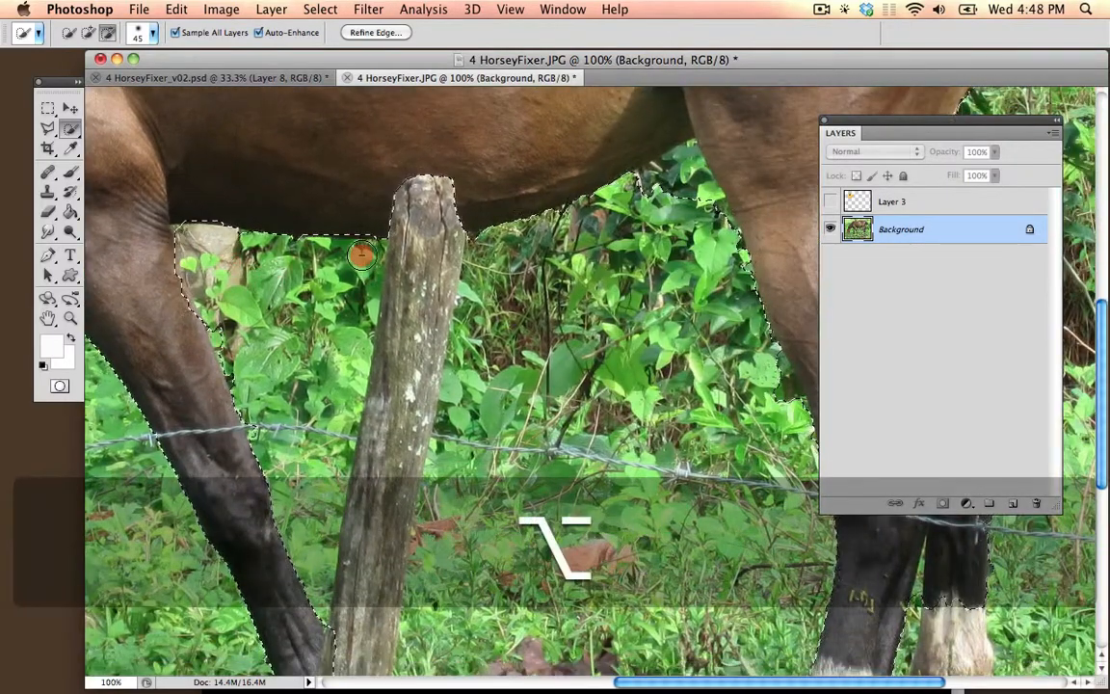
{"action": "key", "text": "space"}
{"action": "left_click_drag", "start_coordinate": [569, 301], "coordinate": [368, 310]}
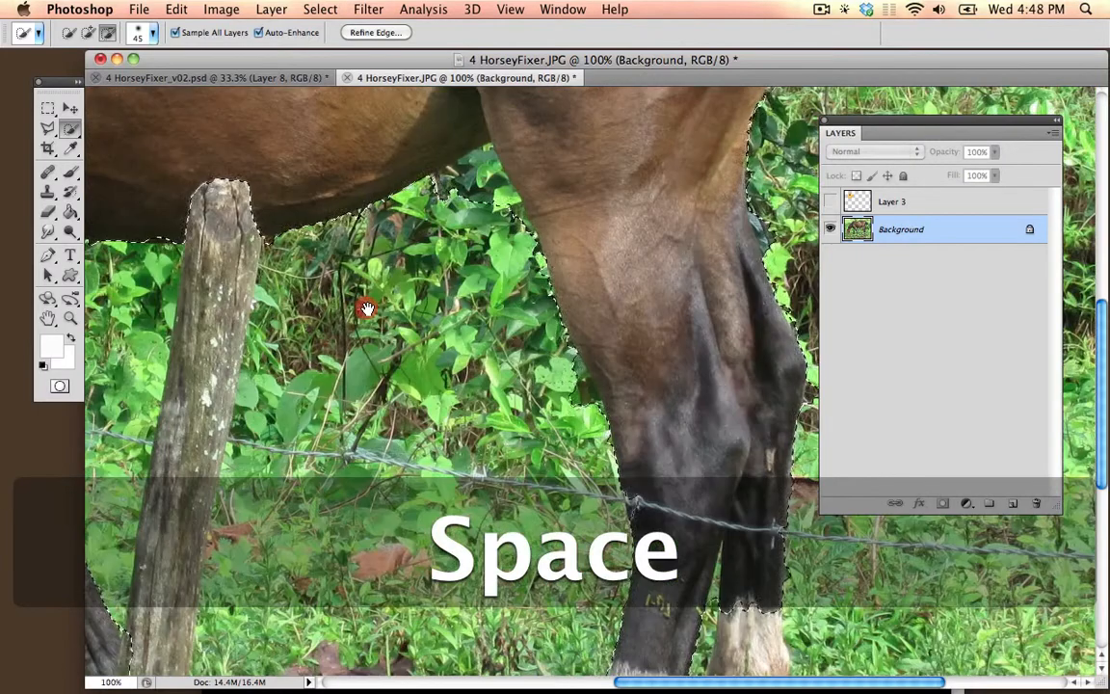
{"action": "key", "text": "alt"}
{"action": "left_click_drag", "start_coordinate": [475, 188], "coordinate": [468, 184]}
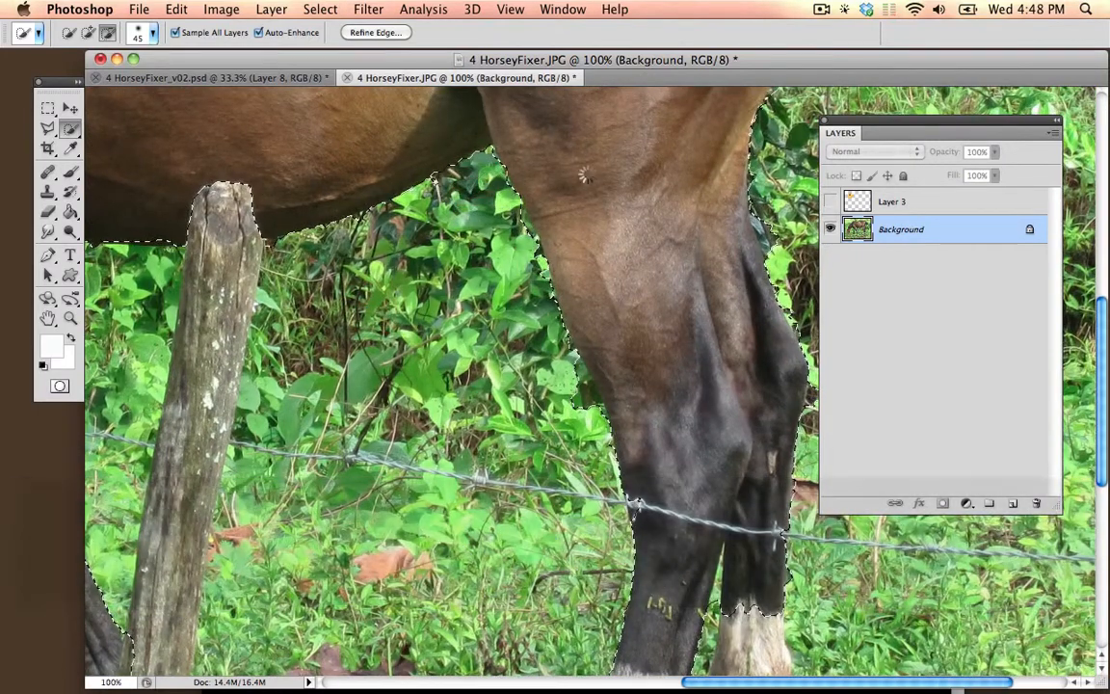
- Examine the selection's edges along the belly, fence post and legs, activating the Polygonal Lasso tool and its subtract mode
{"action": "key", "text": "shift"}
{"action": "key", "text": "space"}
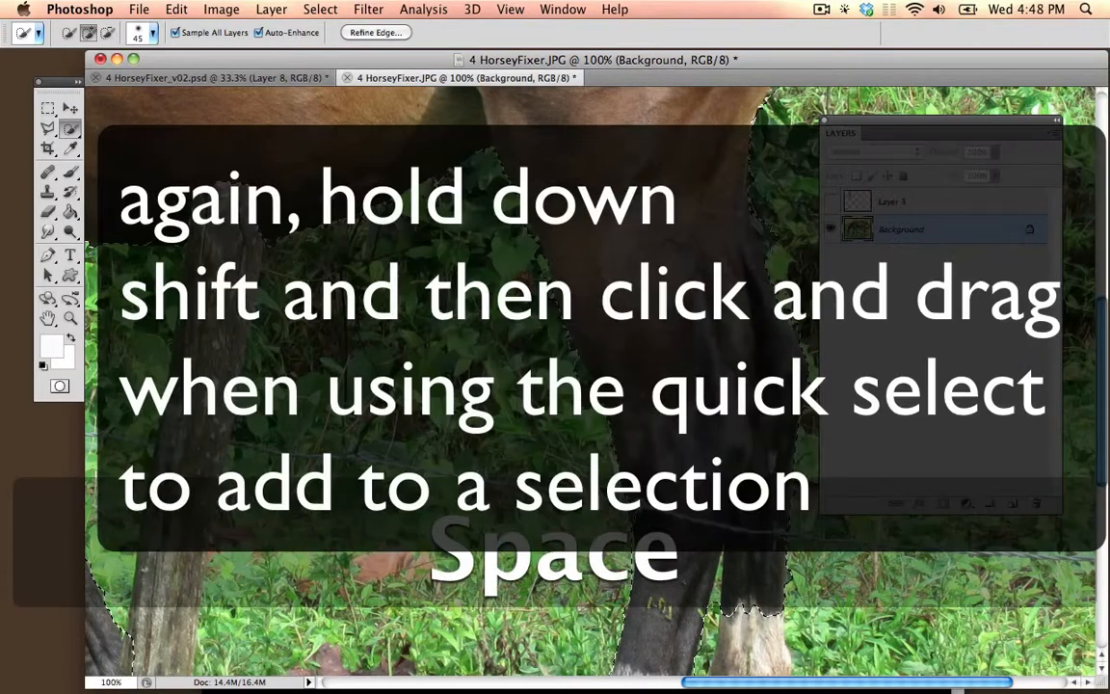
{"action": "left_click_drag", "start_coordinate": [521, 284], "coordinate": [365, 282]}
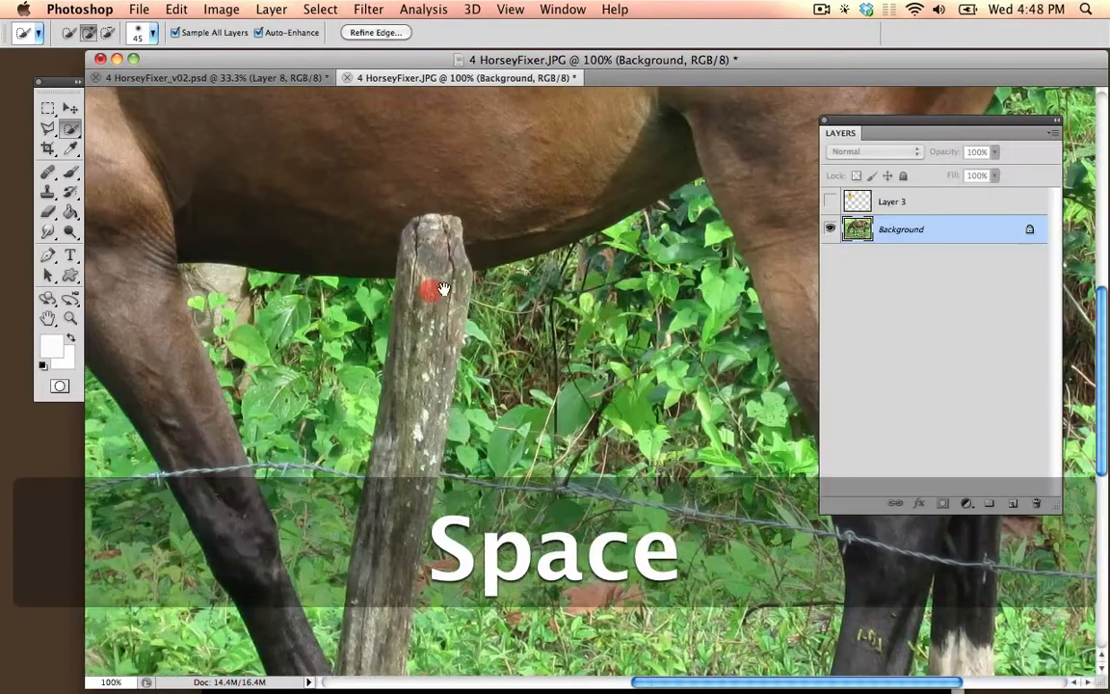
{"action": "left_click_drag", "start_coordinate": [426, 292], "coordinate": [489, 290]}
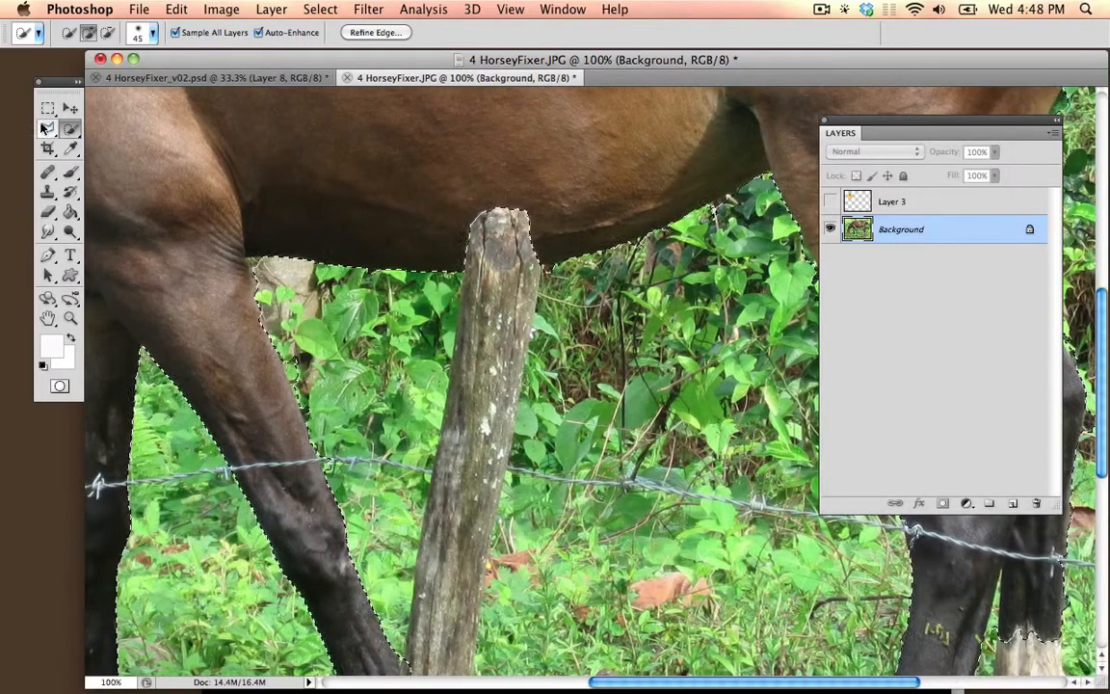
{"action": "left_click", "coordinate": [46, 129]}
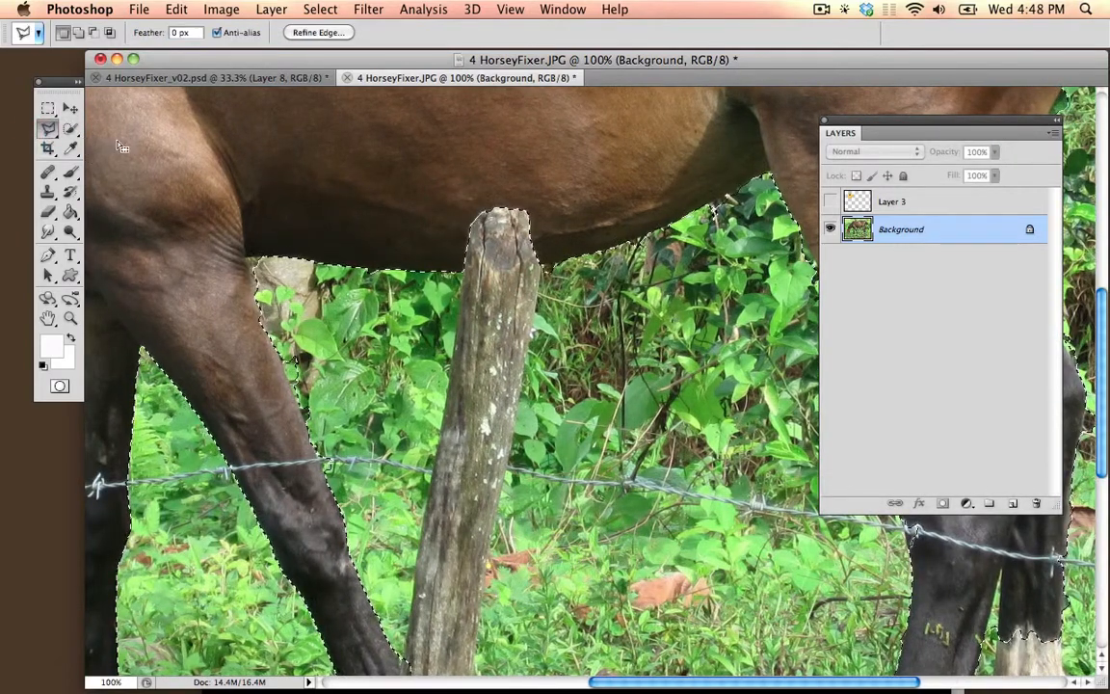
{"action": "left_click_drag", "start_coordinate": [194, 168], "coordinate": [774, 366]}
{"action": "mouse_move", "coordinate": [558, 269]}
{"action": "left_mouse_down"}
{"action": "mouse_move", "coordinate": [649, 329]}
{"action": "mouse_move", "coordinate": [277, 154]}
{"action": "left_mouse_up"}
{"action": "left_click_drag", "start_coordinate": [479, 284], "coordinate": [414, 254]}
{"action": "key", "text": "alt"}
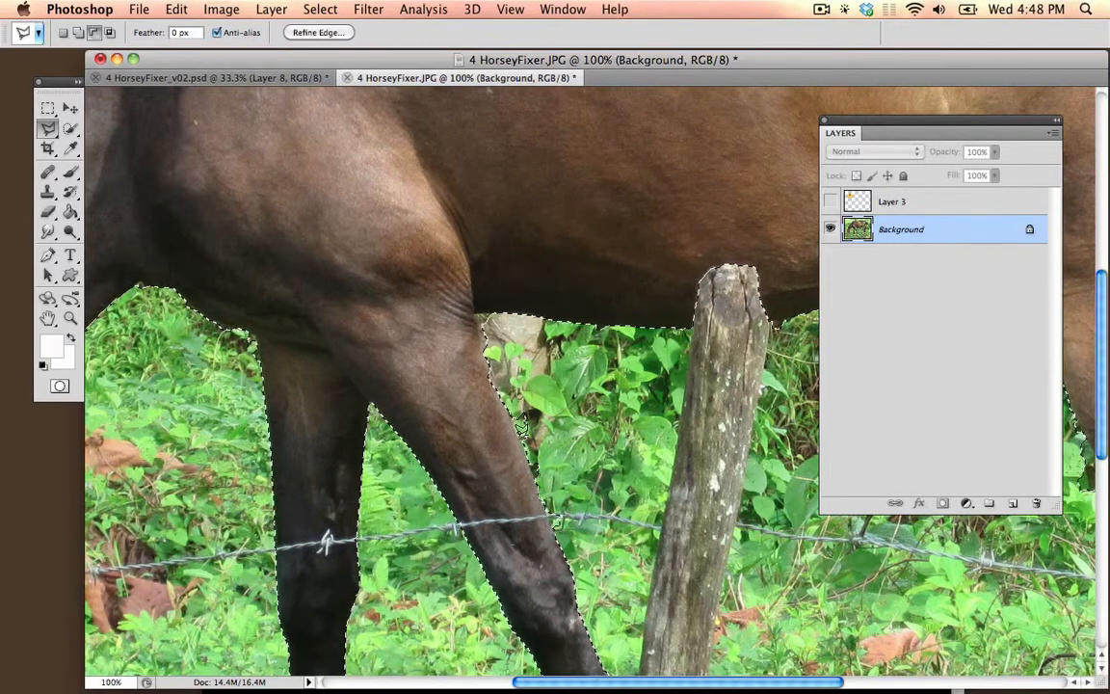
{"action": "left_click", "coordinate": [577, 355]}
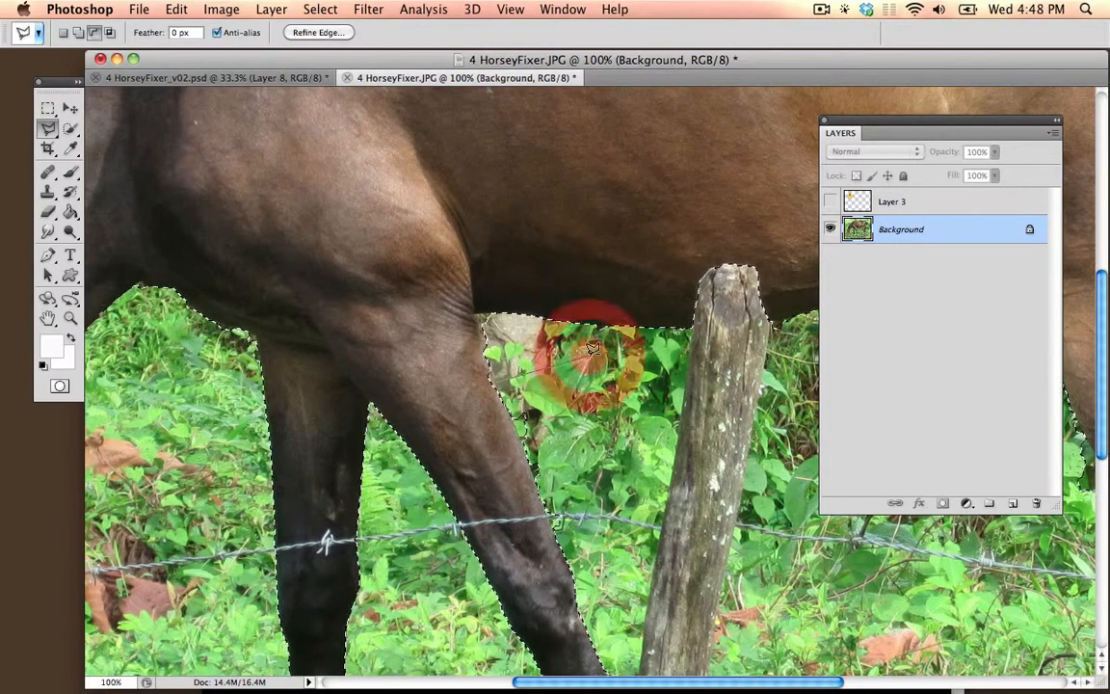
{"action": "key", "text": "space"}
{"action": "mouse_move", "coordinate": [590, 436]}
{"action": "left_mouse_down"}
{"action": "mouse_move", "coordinate": [381, 282]}
{"action": "mouse_move", "coordinate": [306, 351]}
{"action": "mouse_move", "coordinate": [297, 346]}
{"action": "left_mouse_up"}
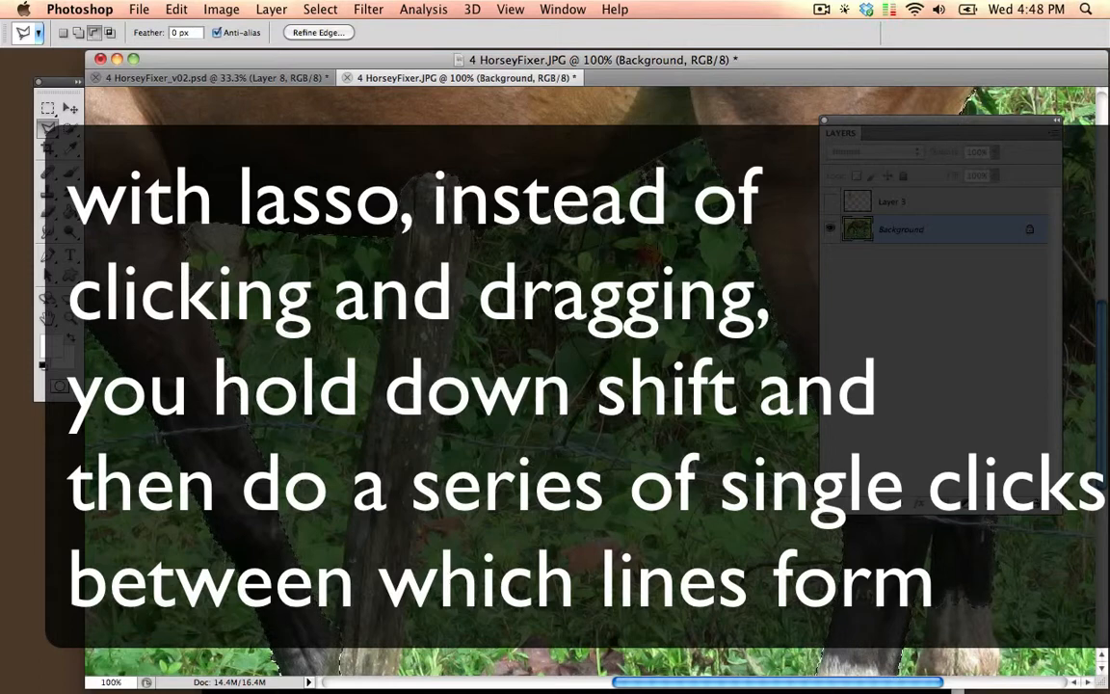
{"action": "key", "text": "space"}
{"action": "mouse_move", "coordinate": [614, 248]}
{"action": "left_mouse_down"}
{"action": "mouse_move", "coordinate": [432, 264]}
{"action": "mouse_move", "coordinate": [258, 260]}
{"action": "left_mouse_up"}
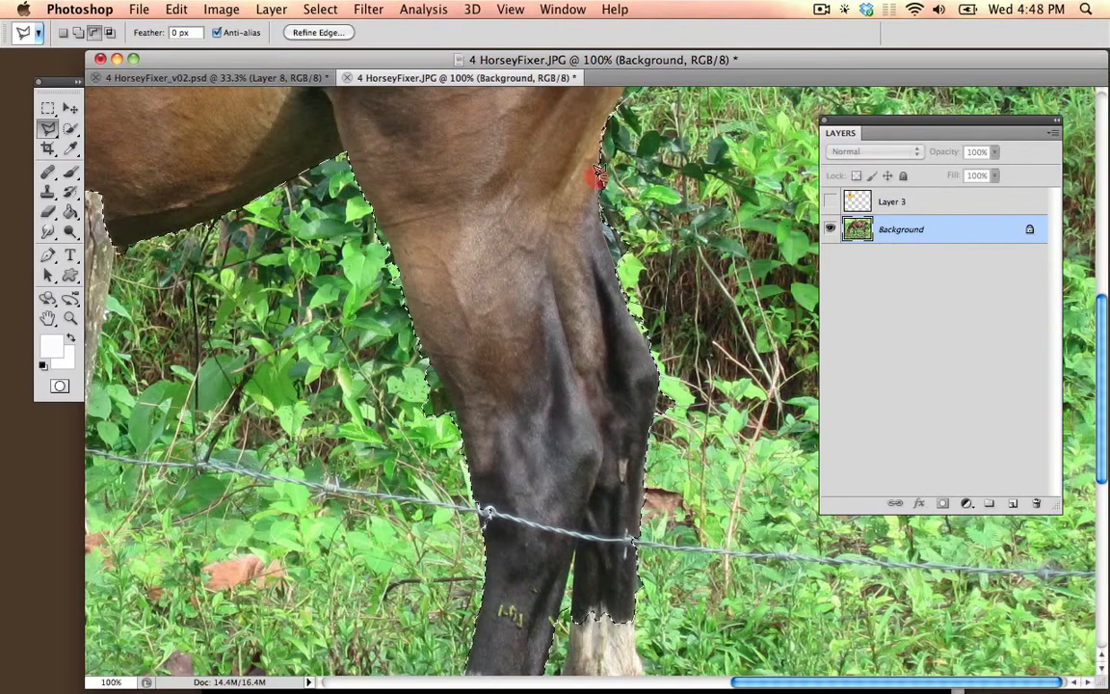
{"action": "key", "text": "space"}
{"action": "left_click_drag", "start_coordinate": [483, 174], "coordinate": [464, 315]}
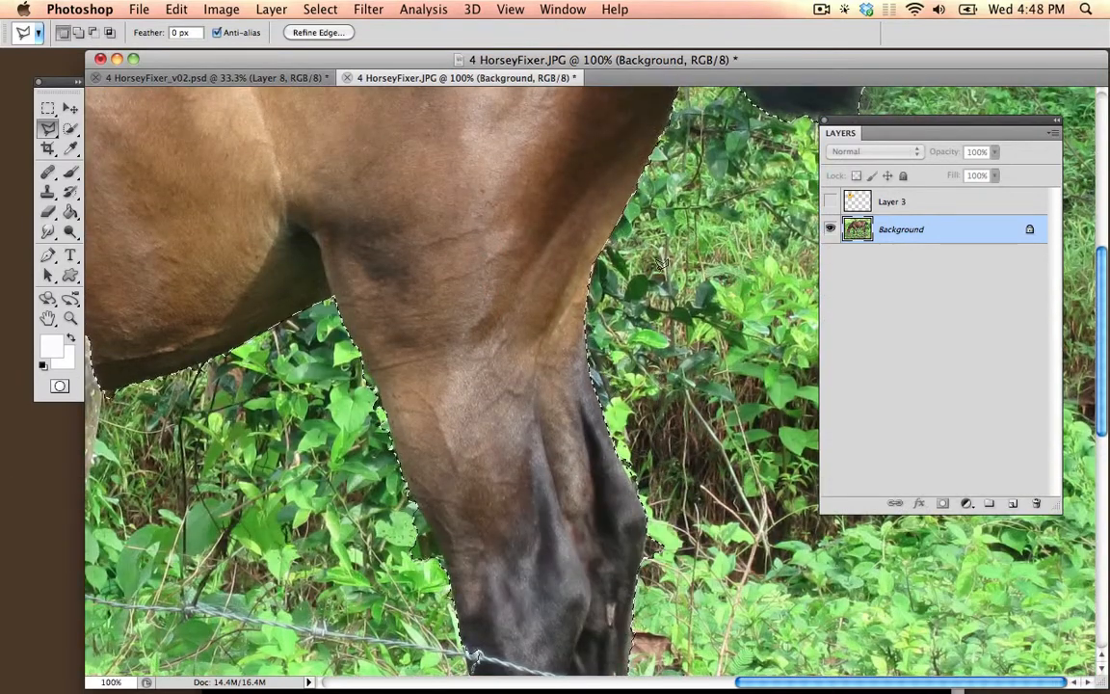
- Copy the selected horse onto its own layer and check the cutout by temporarily hiding the Background layer
{"action": "key", "text": "super+minus"}
{"action": "key", "text": "super+minus"}
{"action": "key", "text": "super+minus"}
{"action": "key", "text": "super+minus"}
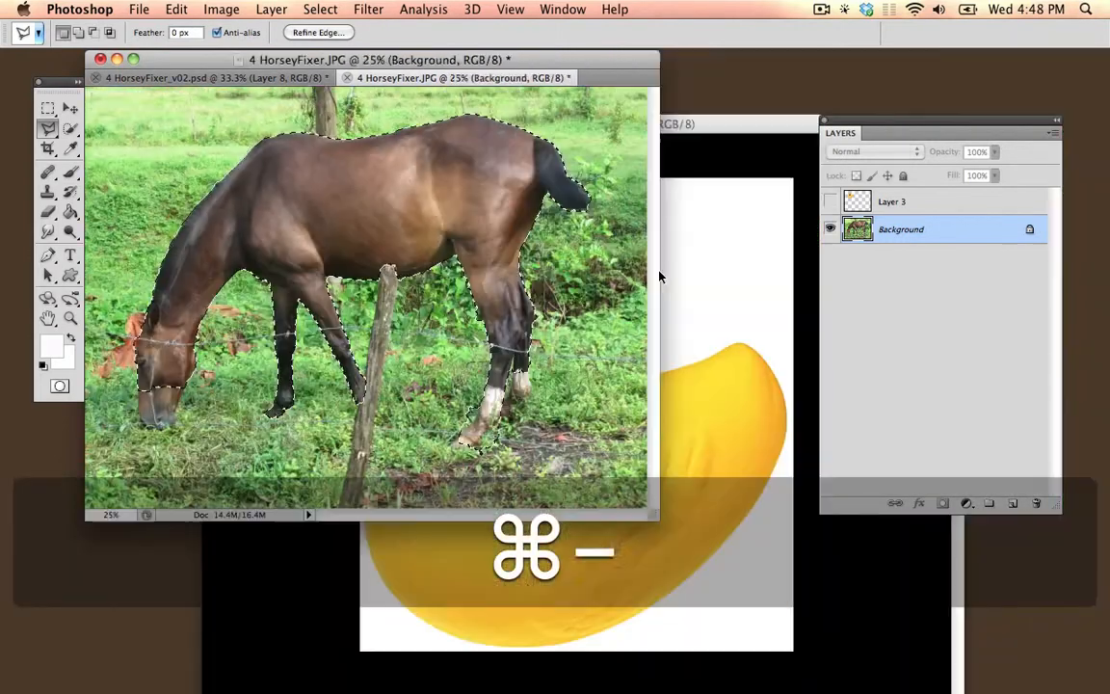
{"action": "key", "text": "super+c"}
{"action": "key", "text": "super+v"}
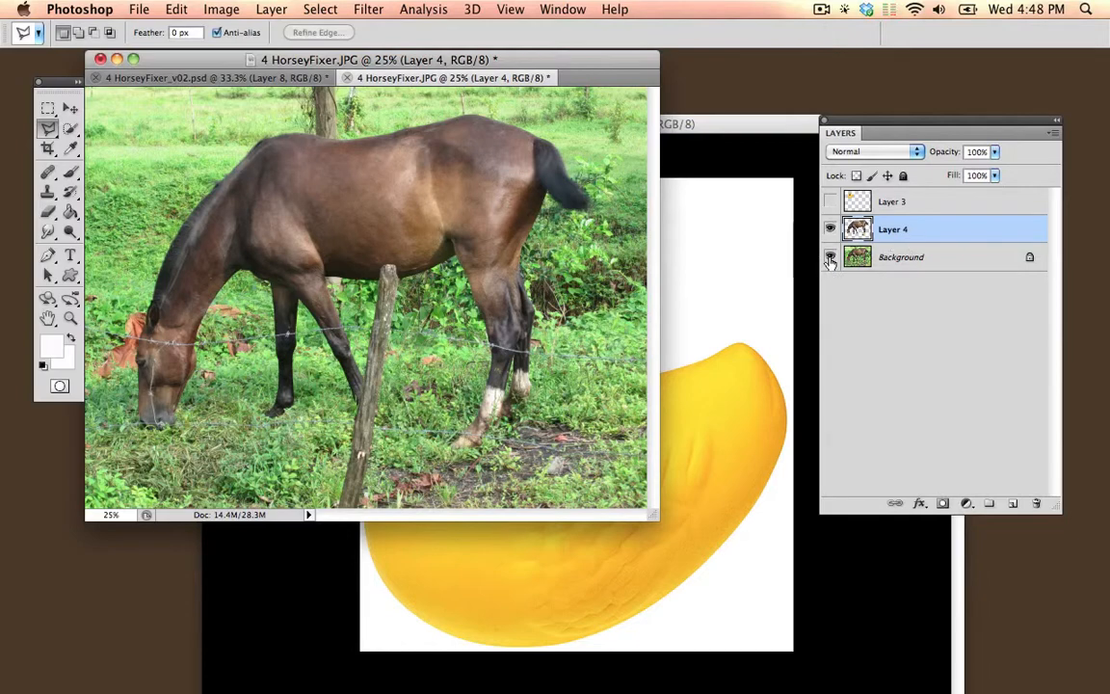
{"action": "left_click", "coordinate": [830, 257]}
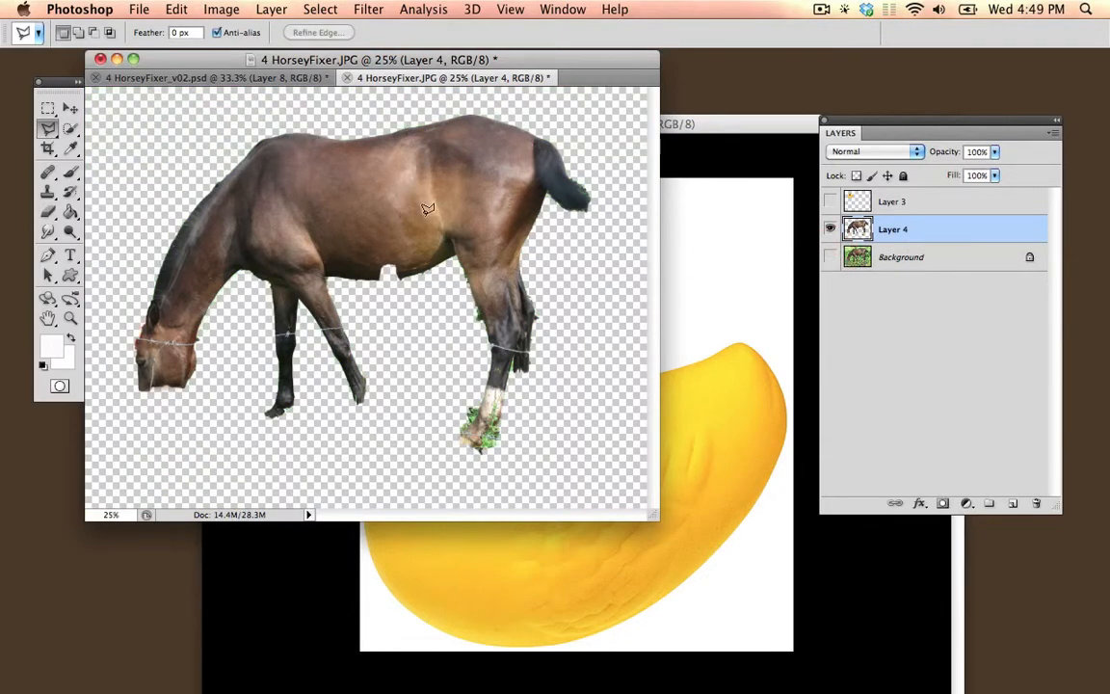
{"action": "left_click", "coordinate": [830, 257]}
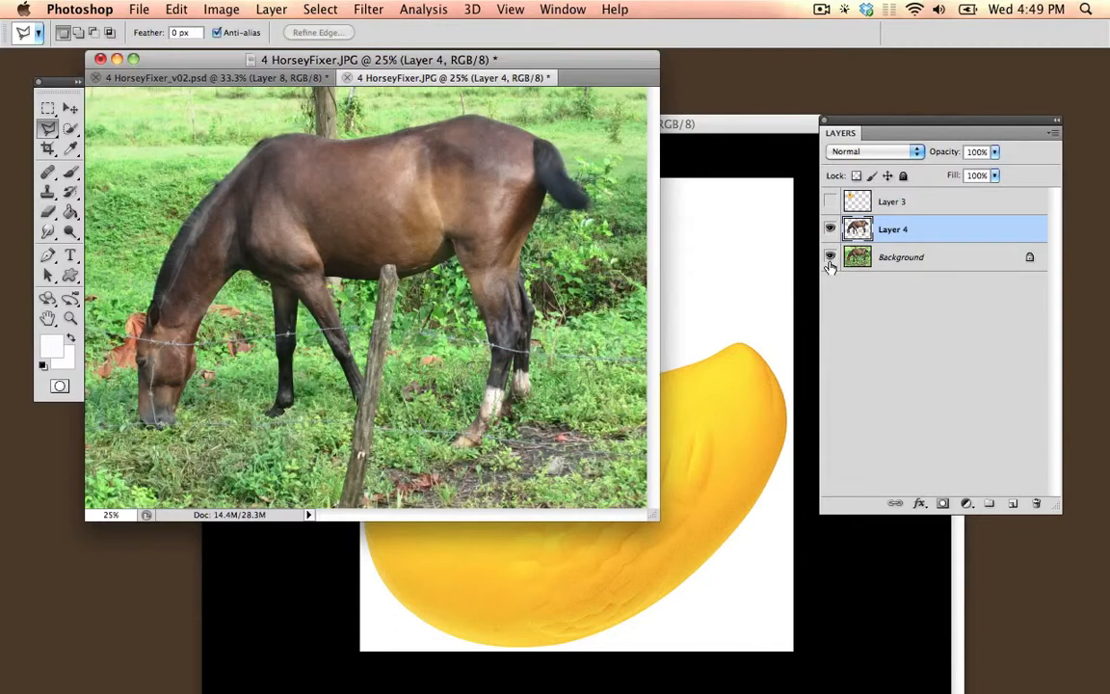
- Show the duck layer, Layer 3, and stack it beneath the horse cutout on Layer 4
{"action": "left_click", "coordinate": [830, 202]}
{"action": "left_click", "coordinate": [70, 108]}
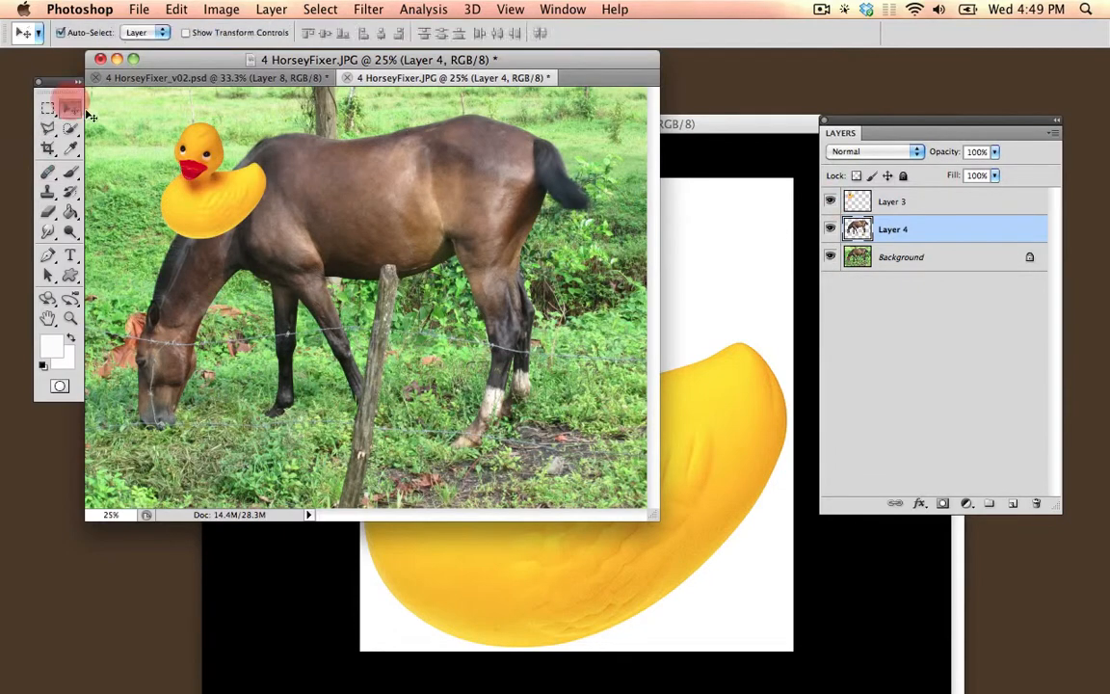
{"action": "left_click", "coordinate": [894, 206]}
{"action": "left_click_drag", "start_coordinate": [936, 210], "coordinate": [939, 235]}
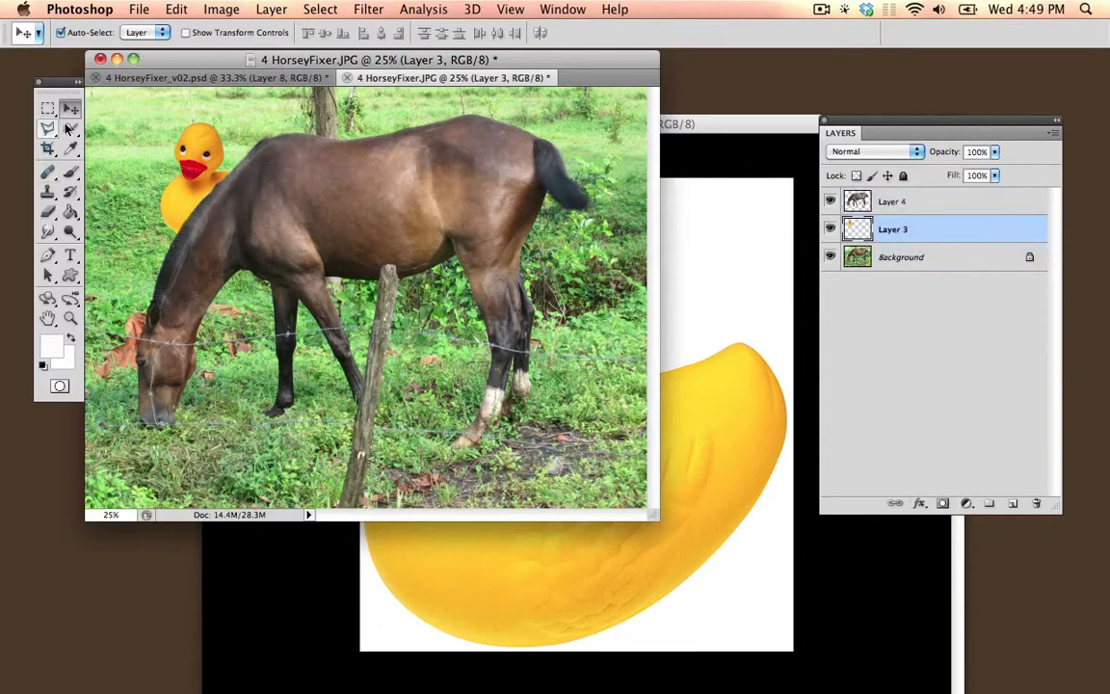
- Shift the duck lower behind the horse's neck with the Move tool and display the photo in full-screen mode
{"action": "left_click_drag", "start_coordinate": [193, 157], "coordinate": [167, 190]}
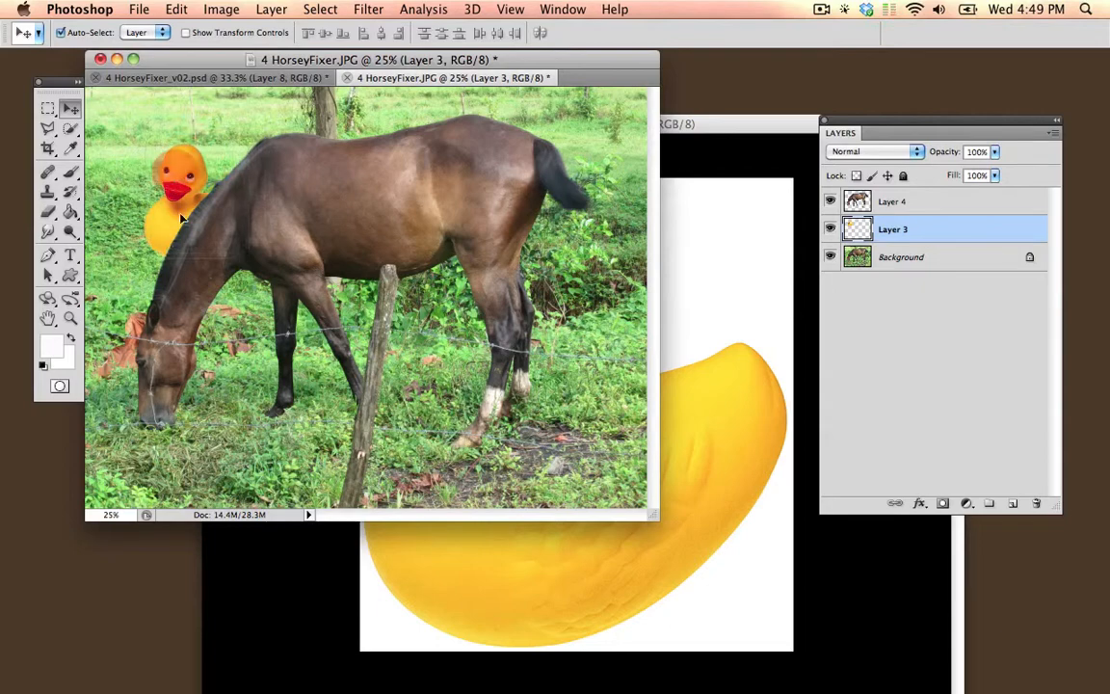
{"action": "key", "text": "f"}
{"action": "key", "text": "super+equal"}
{"action": "key", "text": "super+equal"}
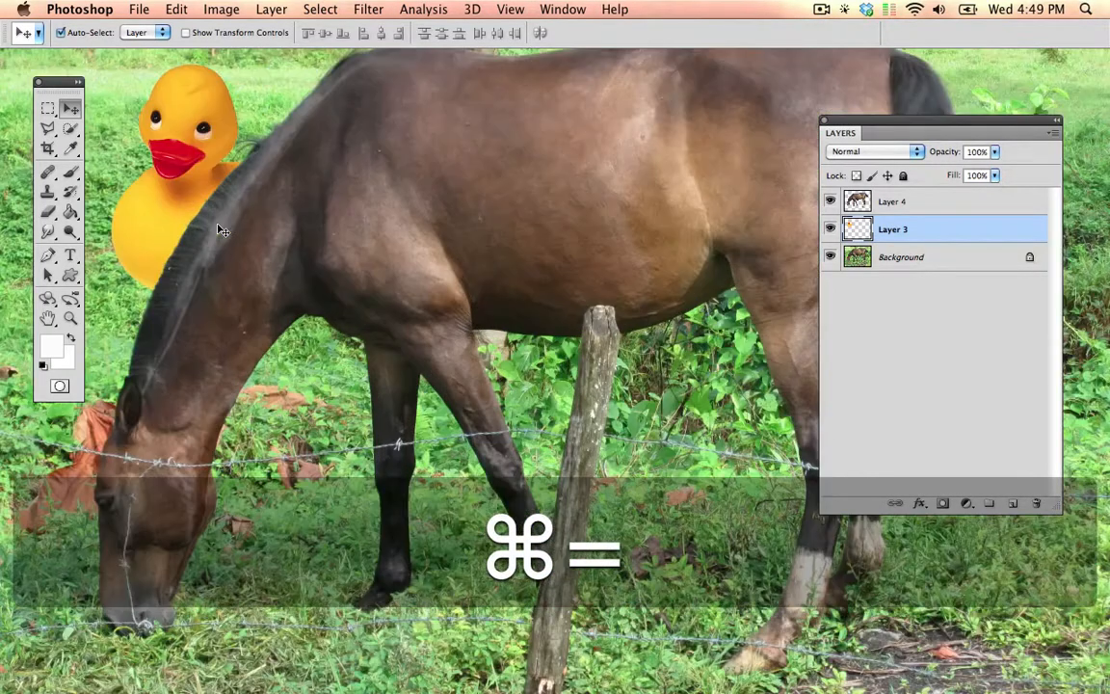
{"action": "key", "text": "super+minus"}
{"action": "key", "text": "space"}
{"action": "left_click_drag", "start_coordinate": [231, 210], "coordinate": [199, 184]}
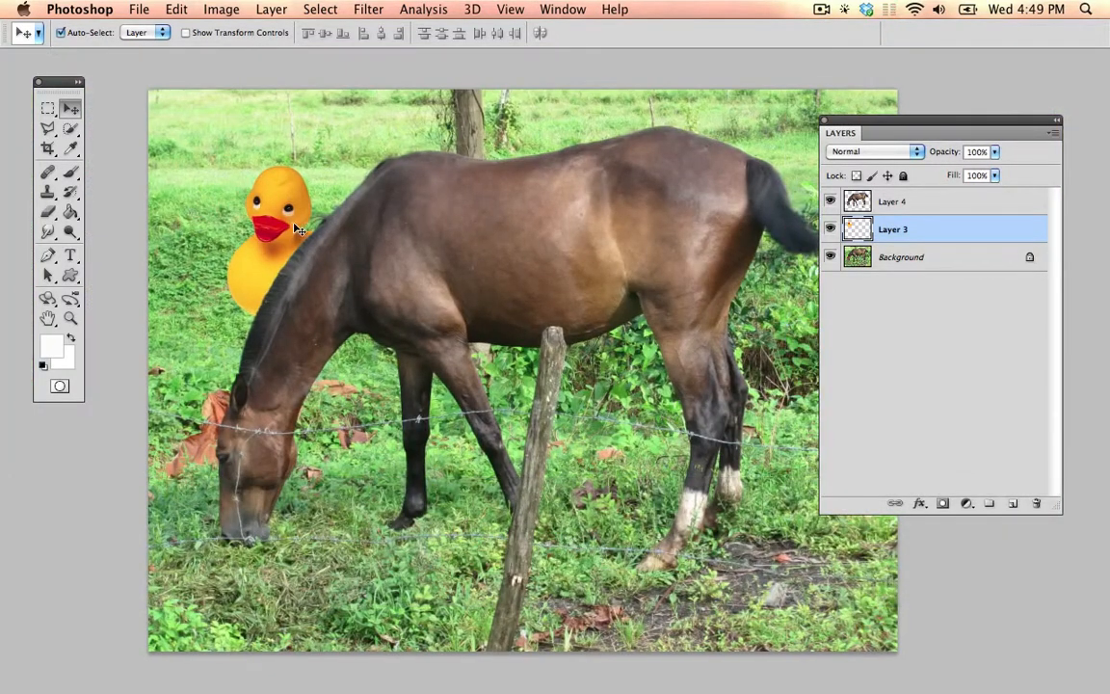
- Start a Levels adjustment on the duck layer, Layer 3, and set the RGB midtone input level to 1.35
{"action": "left_click", "coordinate": [221, 9]}
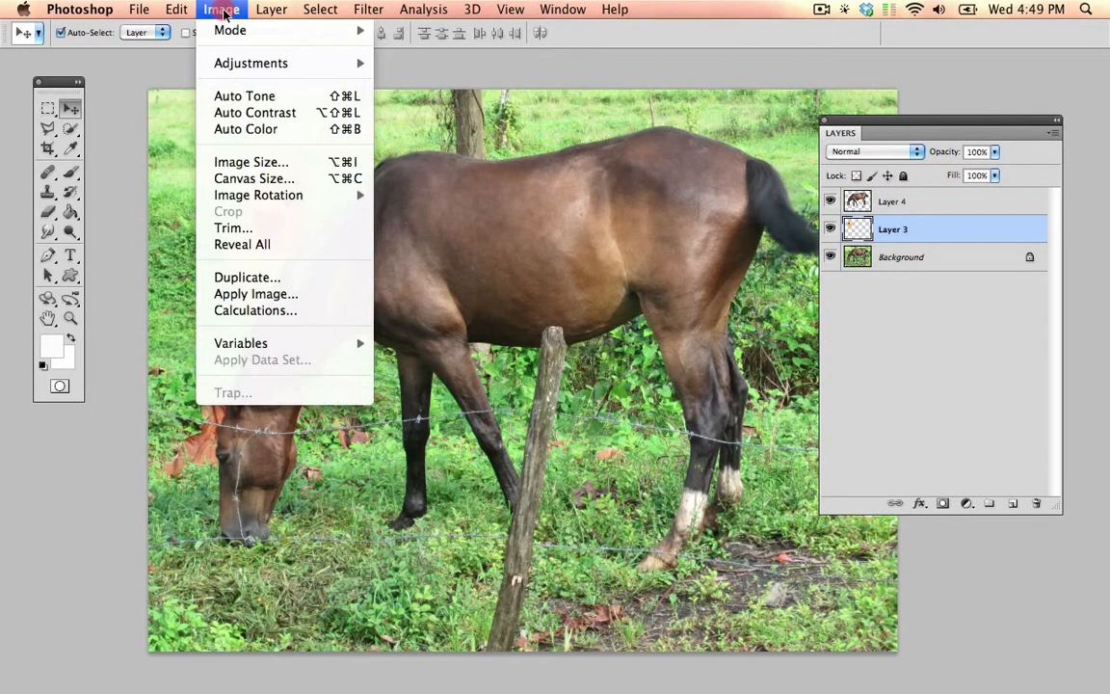
{"action": "mouse_move", "coordinate": [245, 66]}
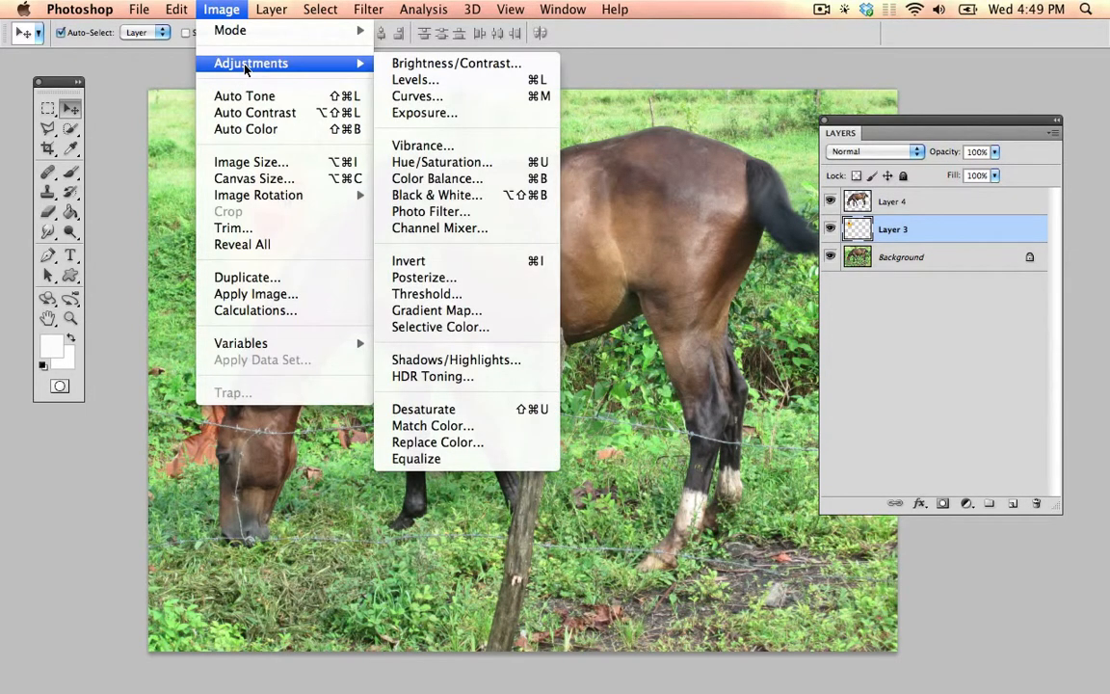
{"action": "left_click", "coordinate": [417, 83]}
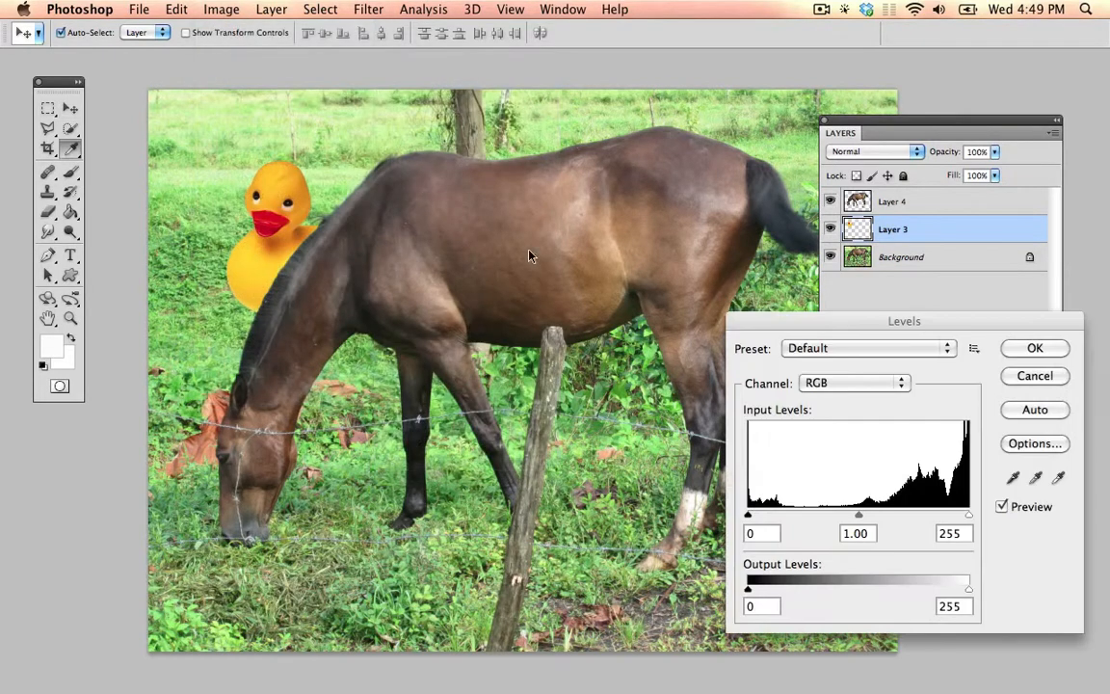
{"action": "left_click_drag", "start_coordinate": [844, 330], "coordinate": [810, 263]}
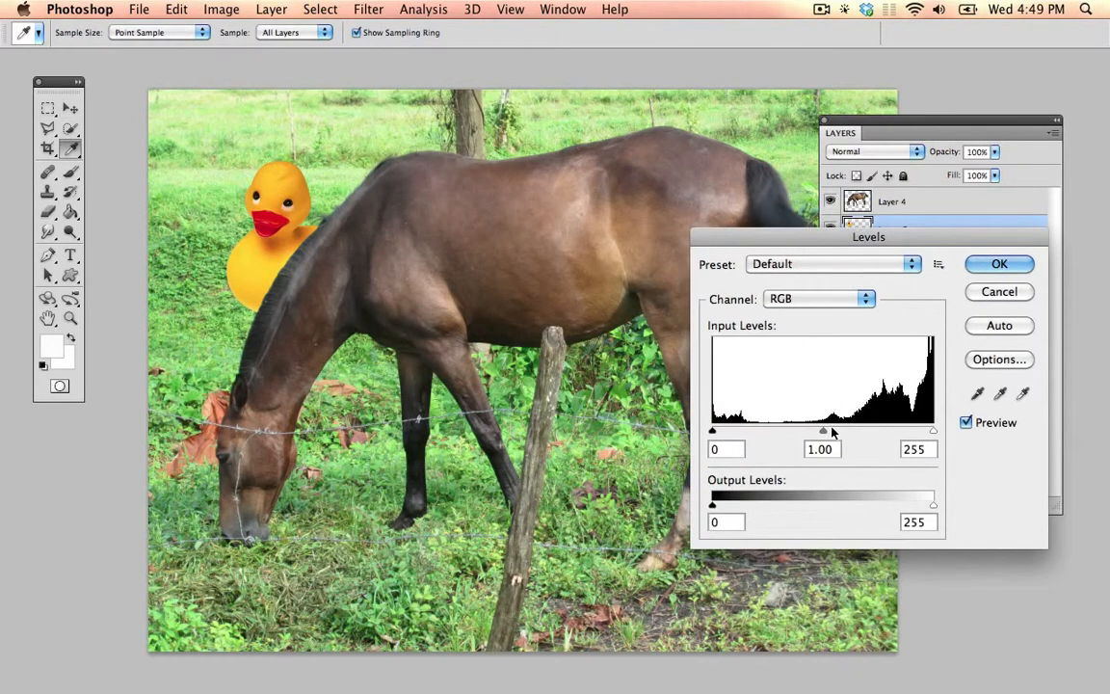
{"action": "left_click_drag", "start_coordinate": [859, 430], "coordinate": [800, 438]}
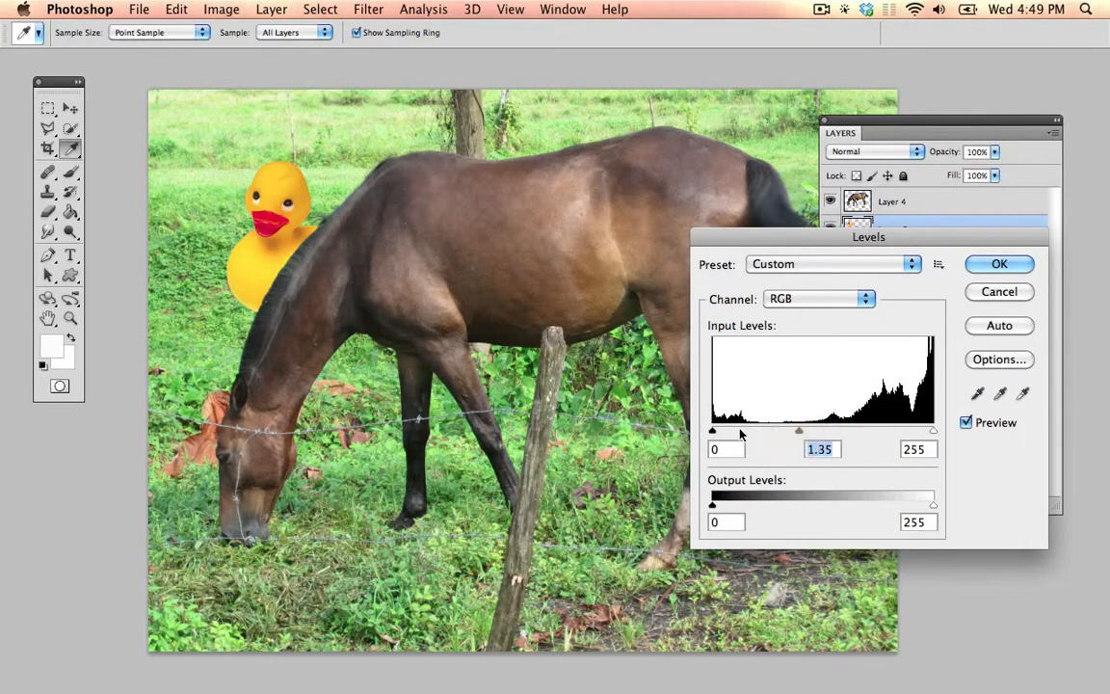
- Set the Blue channel's midtone input level to 0.62 in the duck's Levels adjustment
{"action": "left_click", "coordinate": [845, 300]}
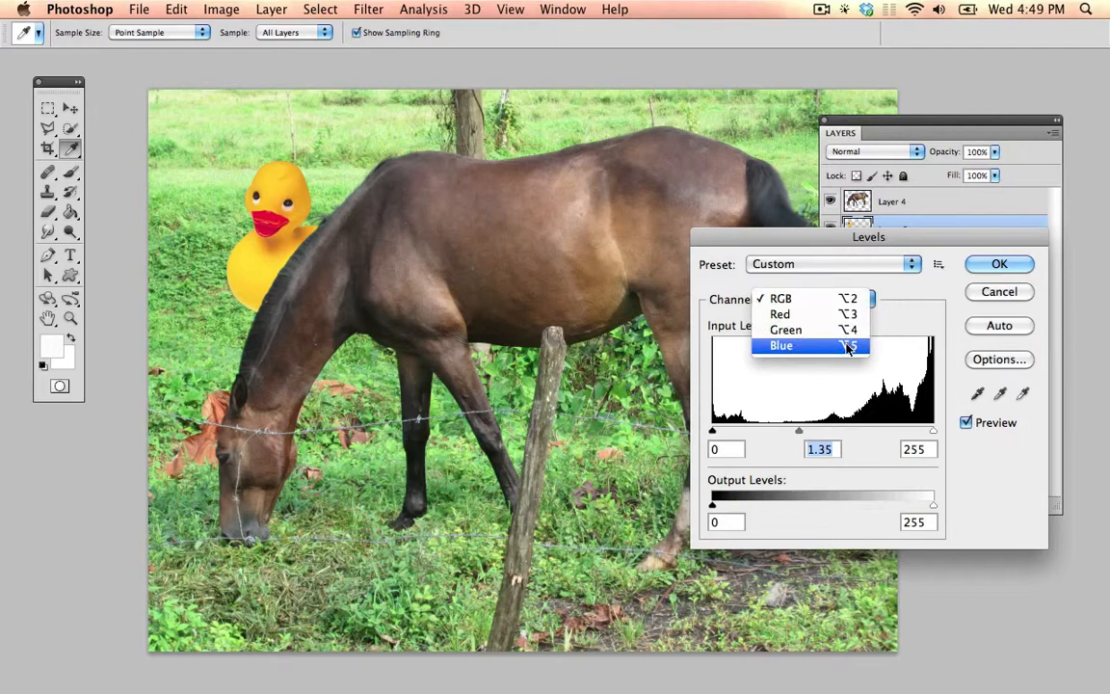
{"action": "left_click", "coordinate": [848, 346]}
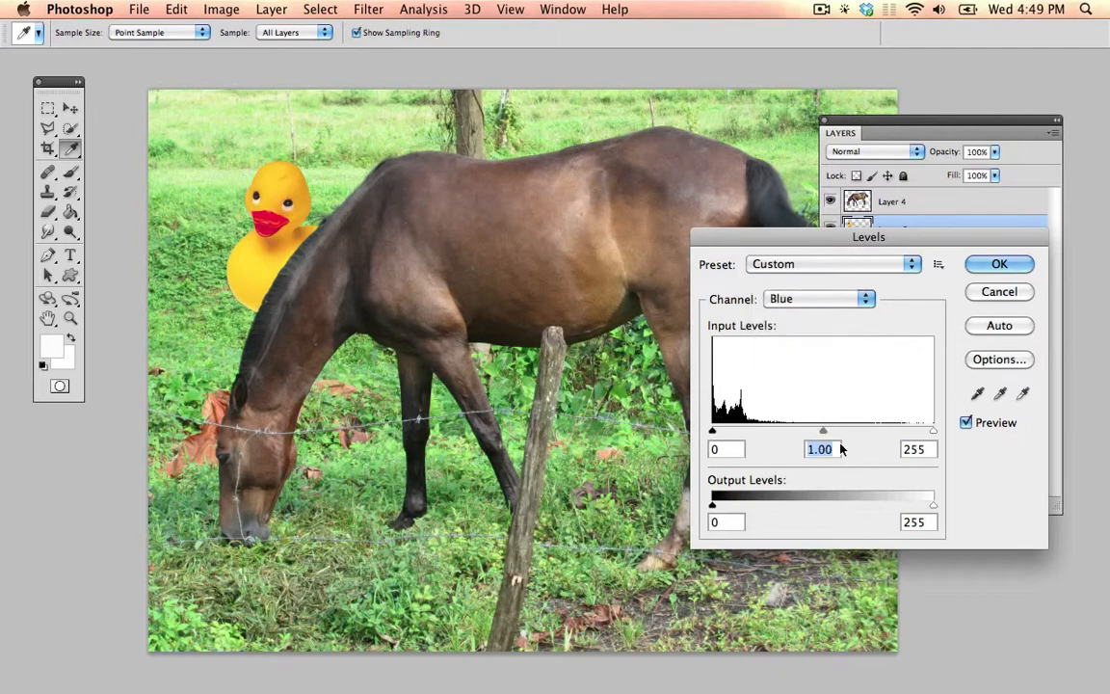
{"action": "left_click_drag", "start_coordinate": [824, 434], "coordinate": [882, 429]}
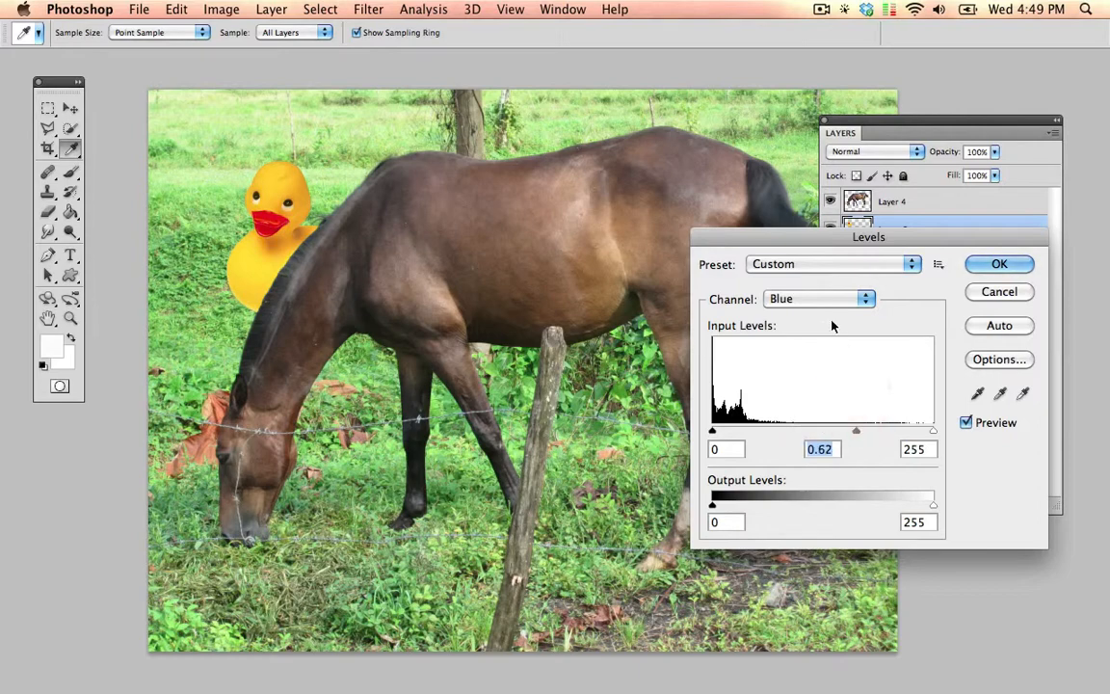
- Set the midtone input levels to 1.15 for Green and 0.68 for Red, compare with the preview off, and apply the Levels adjustment
{"action": "left_click_drag", "start_coordinate": [827, 301], "coordinate": [813, 434]}
{"action": "key", "text": "alt+4"}
{"action": "left_click", "coordinate": [790, 299]}
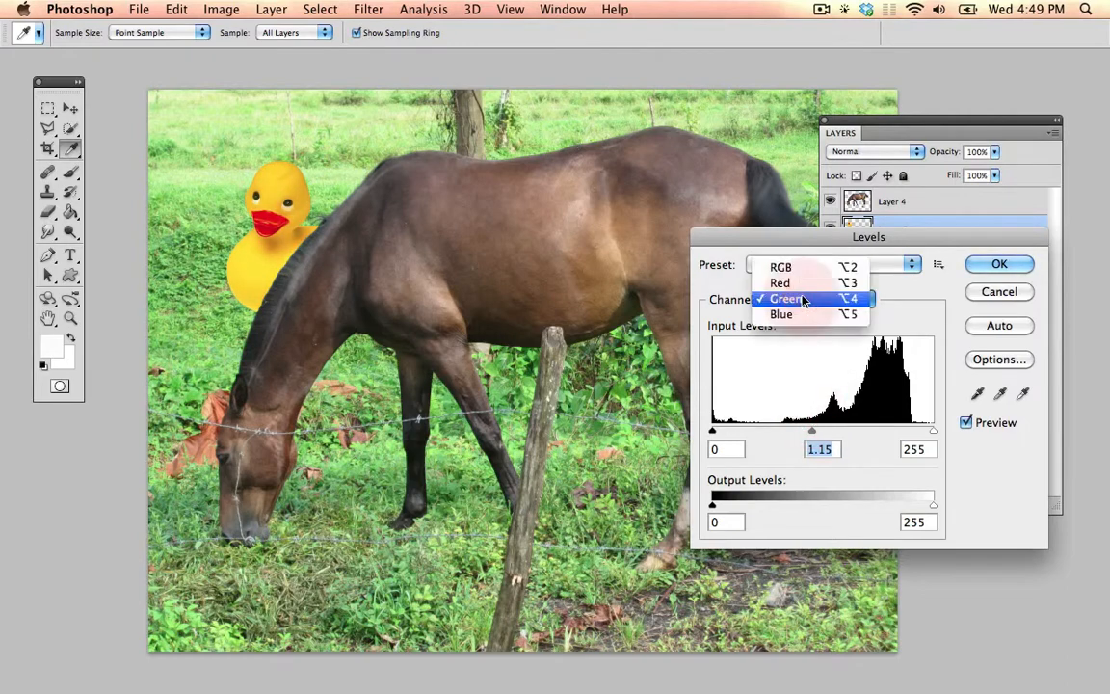
{"action": "left_click", "coordinate": [792, 282]}
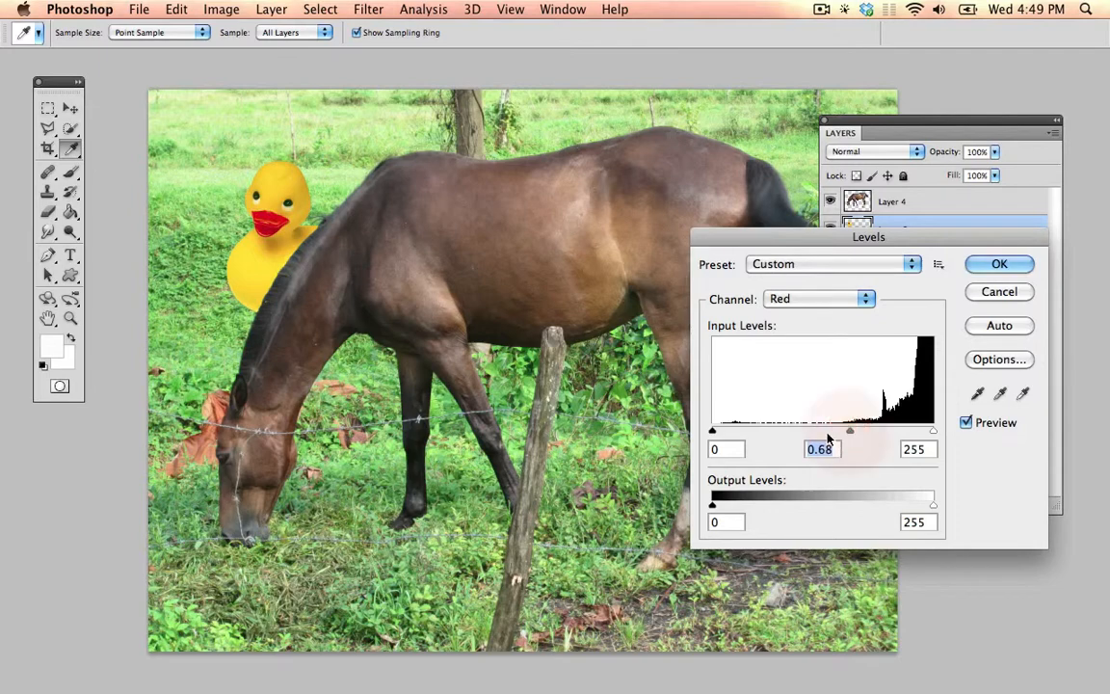
{"action": "left_click", "coordinate": [967, 423]}
{"action": "left_click", "coordinate": [967, 423]}
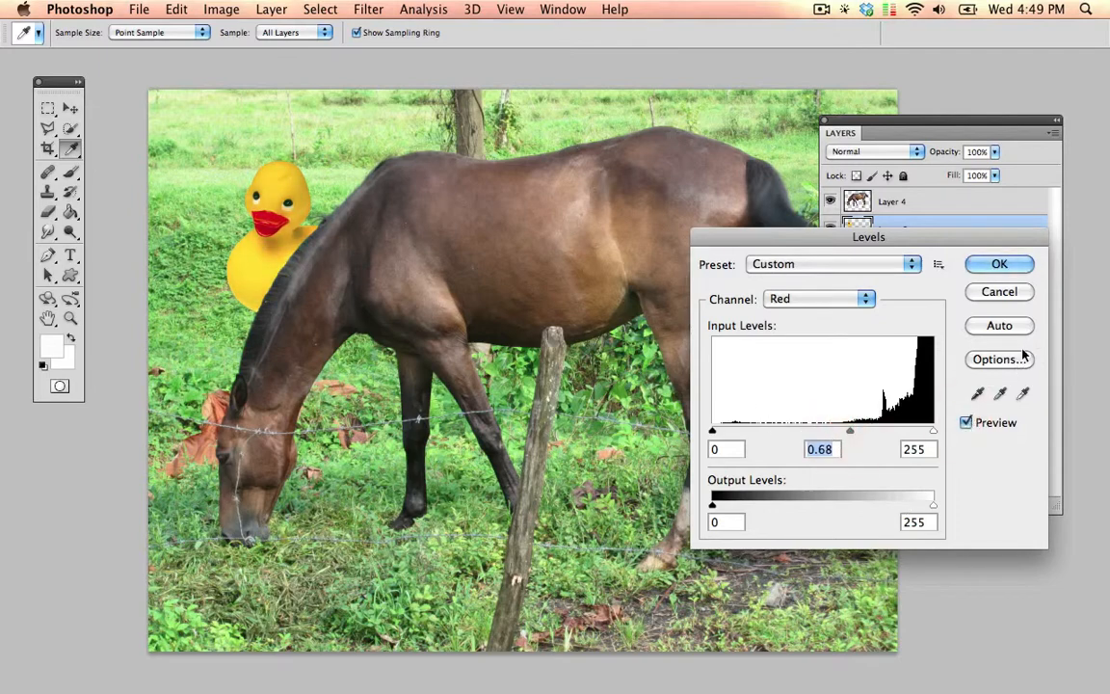
{"action": "left_click", "coordinate": [998, 266]}
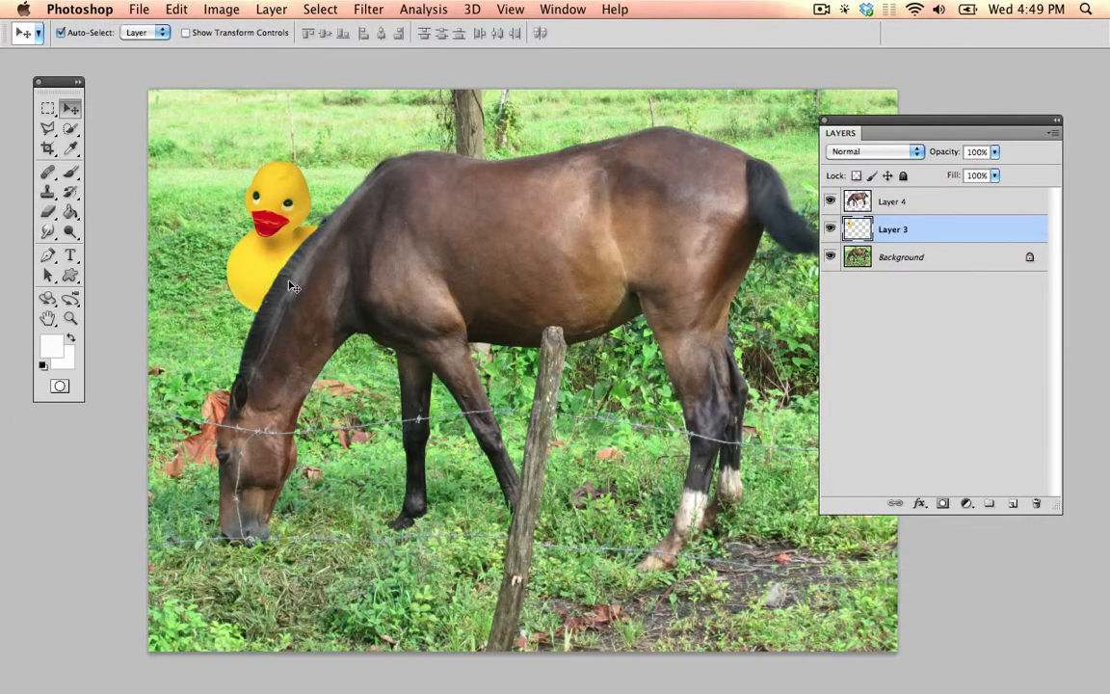
- Soften the duck's bottom edge with a 250 px Eraser and reposition the duck slightly lower and farther left behind the horse's neck
{"action": "left_click", "coordinate": [50, 213]}
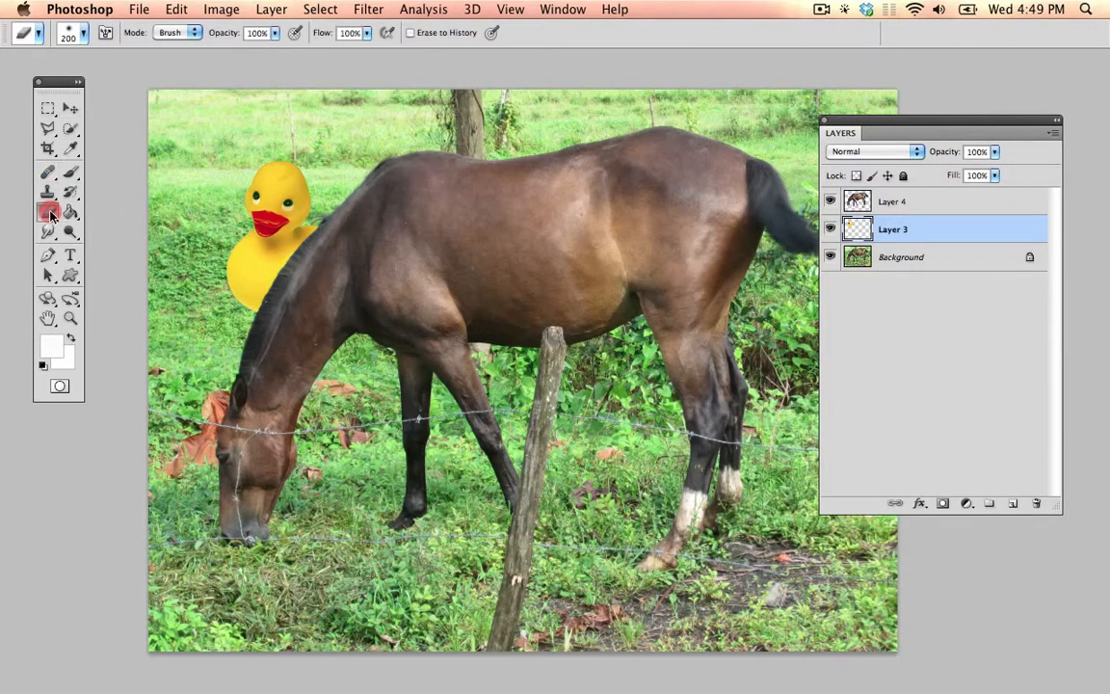
{"action": "key", "text": "]"}
{"action": "key", "text": "]"}
{"action": "key", "text": "["}
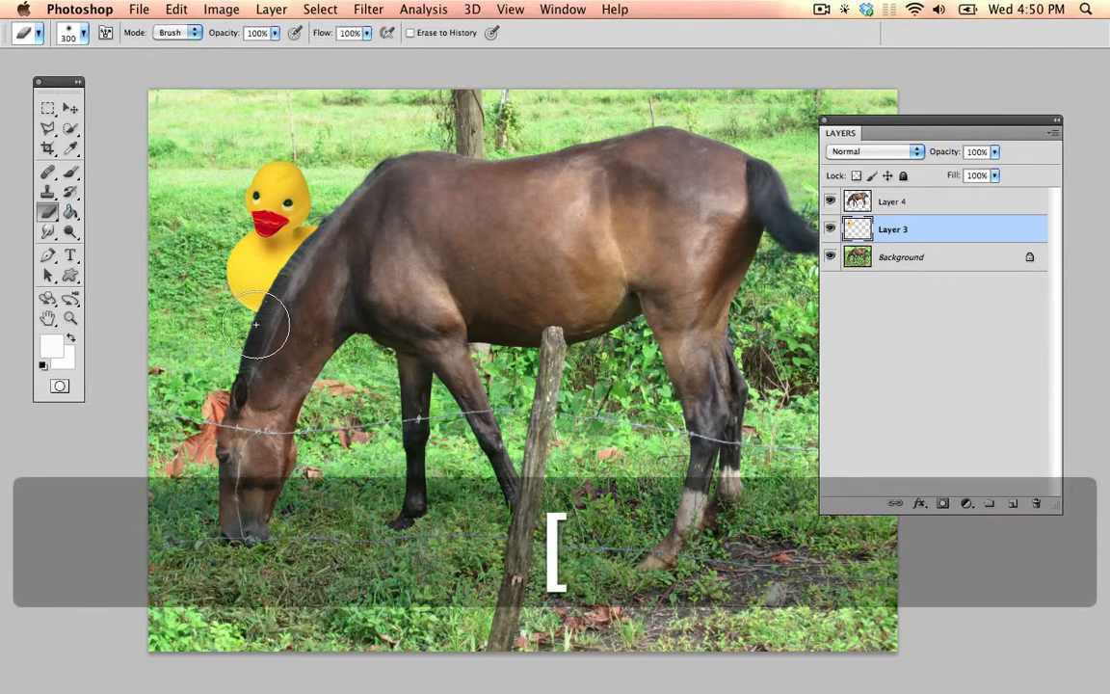
{"action": "mouse_move", "coordinate": [239, 320]}
{"action": "left_mouse_down"}
{"action": "mouse_move", "coordinate": [355, 310]}
{"action": "mouse_move", "coordinate": [268, 327]}
{"action": "mouse_move", "coordinate": [199, 300]}
{"action": "left_mouse_up"}
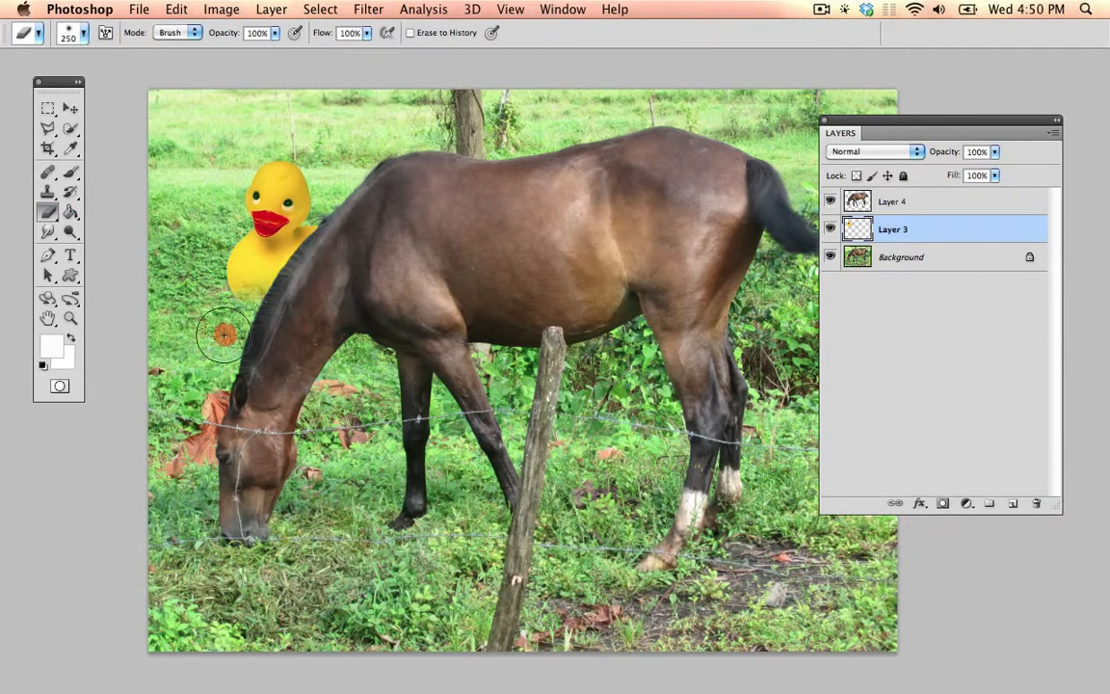
{"action": "left_click", "coordinate": [63, 115]}
{"action": "left_click_drag", "start_coordinate": [291, 233], "coordinate": [273, 262]}
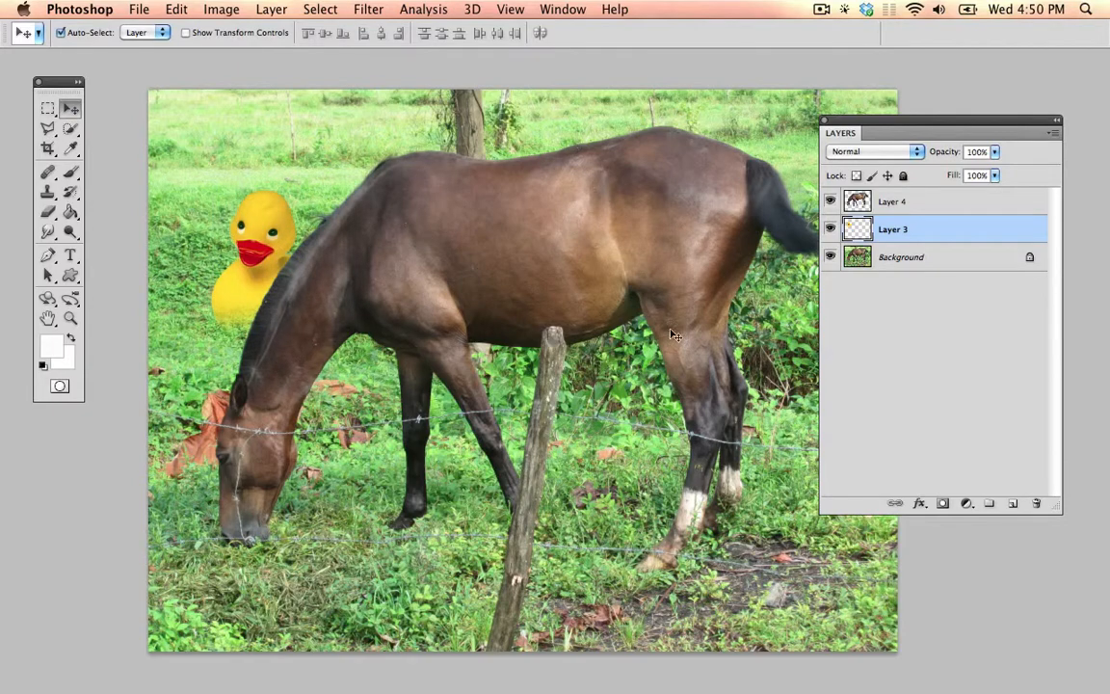
- On Layer 4, clone out the barbed wire at the outer edge of the horse's left-hand front leg with a 100 px Clone Stamp
{"action": "left_click", "coordinate": [606, 296]}
{"action": "key", "text": "space"}
{"action": "left_click_drag", "start_coordinate": [508, 359], "coordinate": [433, 280]}
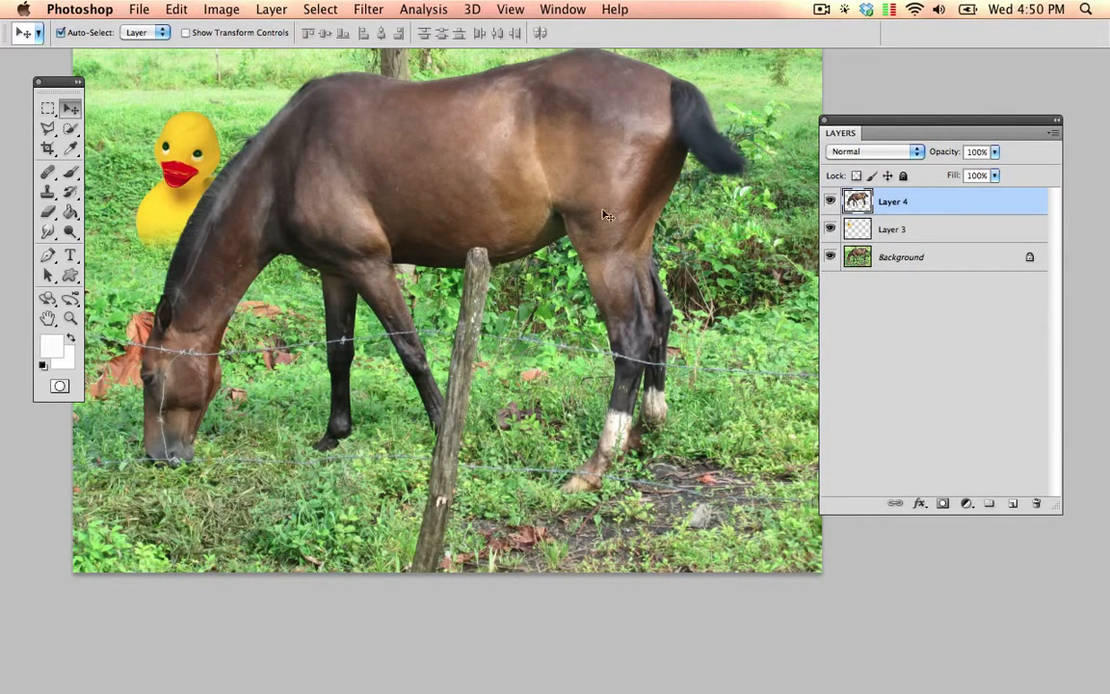
{"action": "left_click", "coordinate": [823, 9]}
{"action": "left_click", "coordinate": [833, 61]}
{"action": "key", "text": "super+equal"}
{"action": "key", "text": "super+equal"}
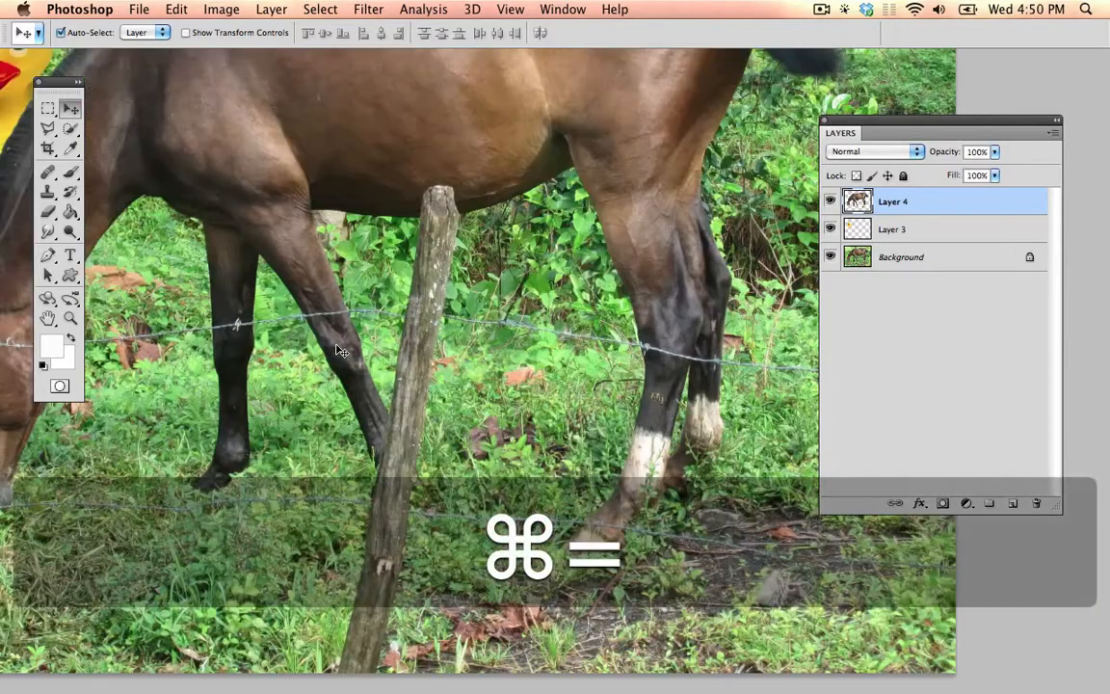
{"action": "key", "text": "space"}
{"action": "left_click_drag", "start_coordinate": [286, 303], "coordinate": [599, 374]}
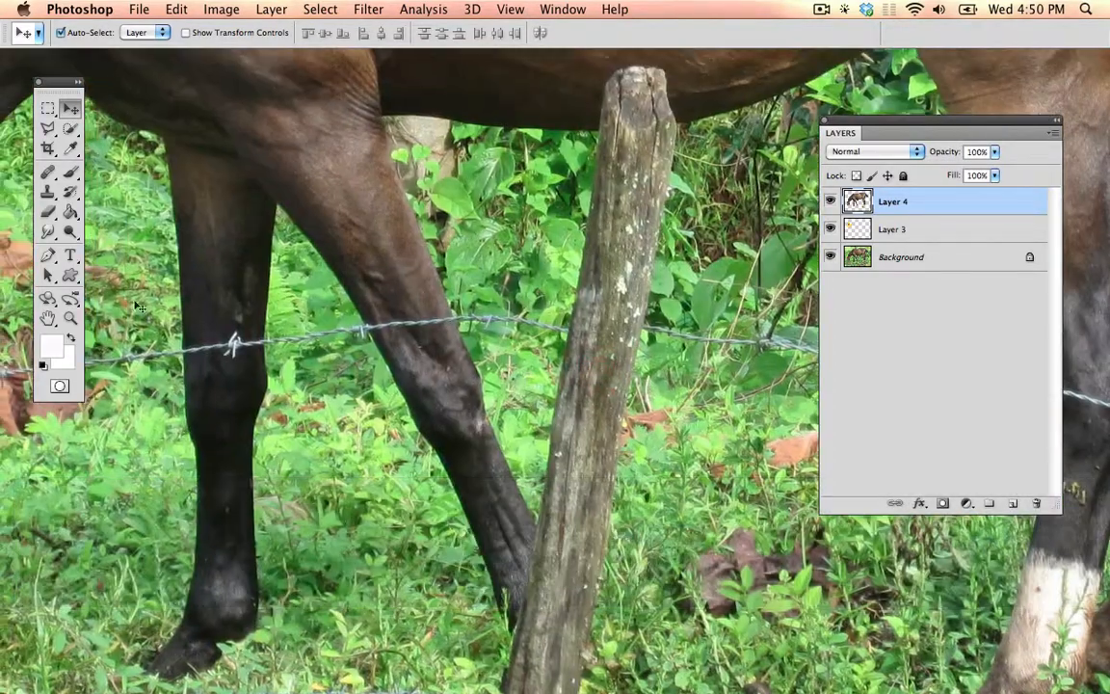
{"action": "left_click", "coordinate": [48, 193]}
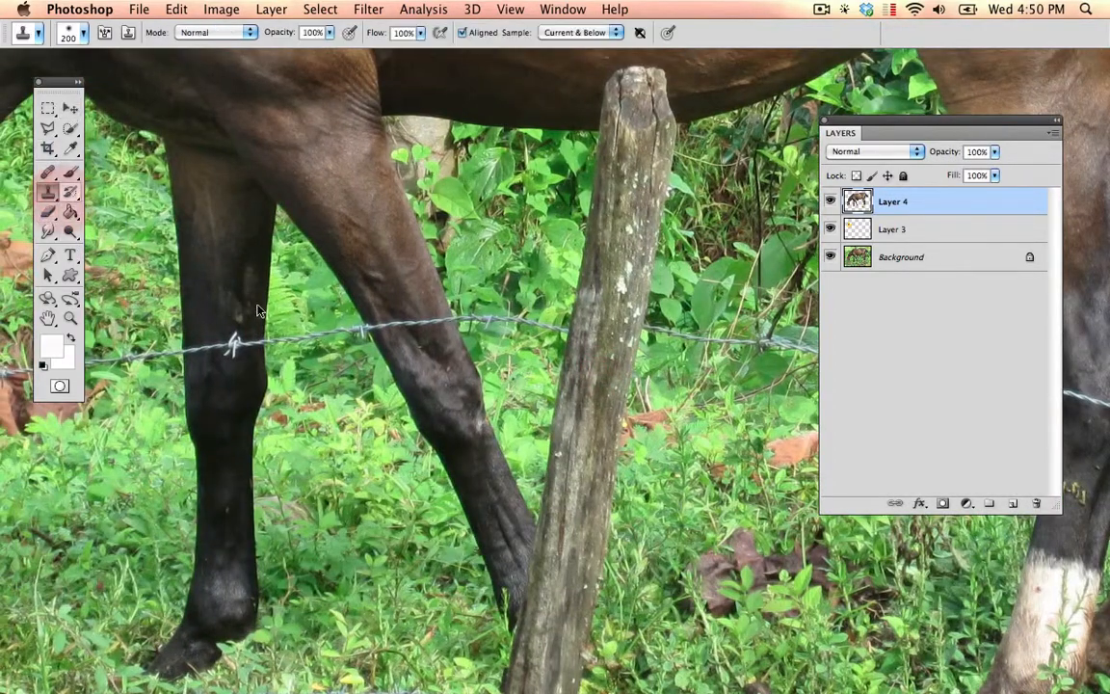
{"action": "key", "text": "bracketleft"}
{"action": "key", "text": "bracketright"}
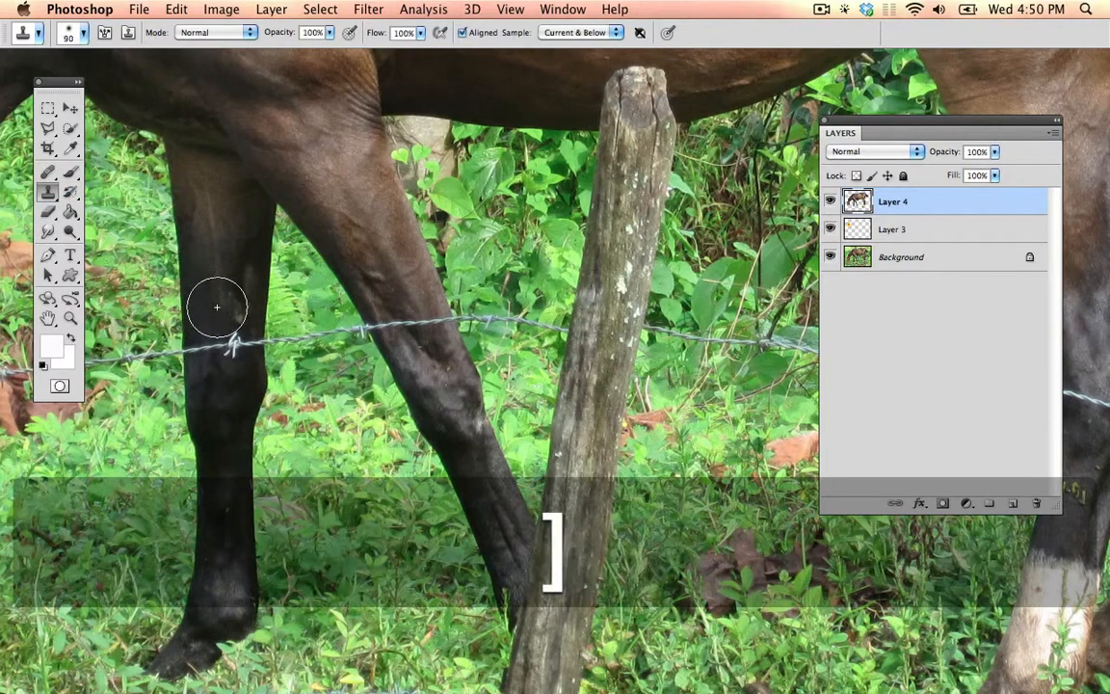
{"action": "key", "text": "alt"}
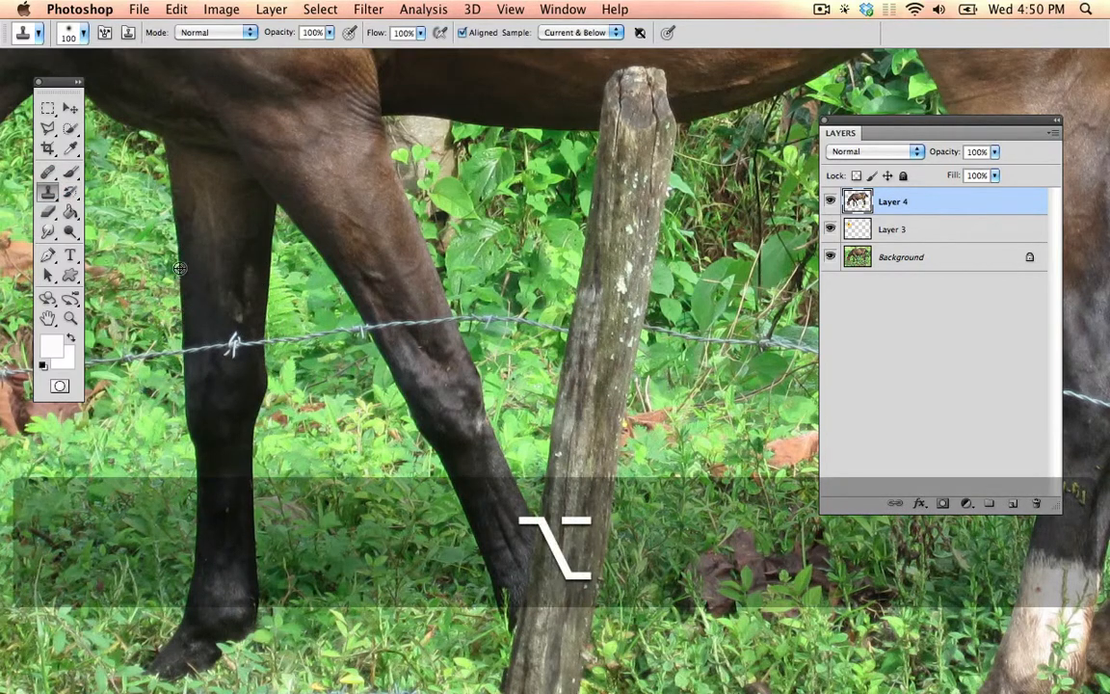
{"action": "left_click", "coordinate": [180, 267], "text": "alt"}
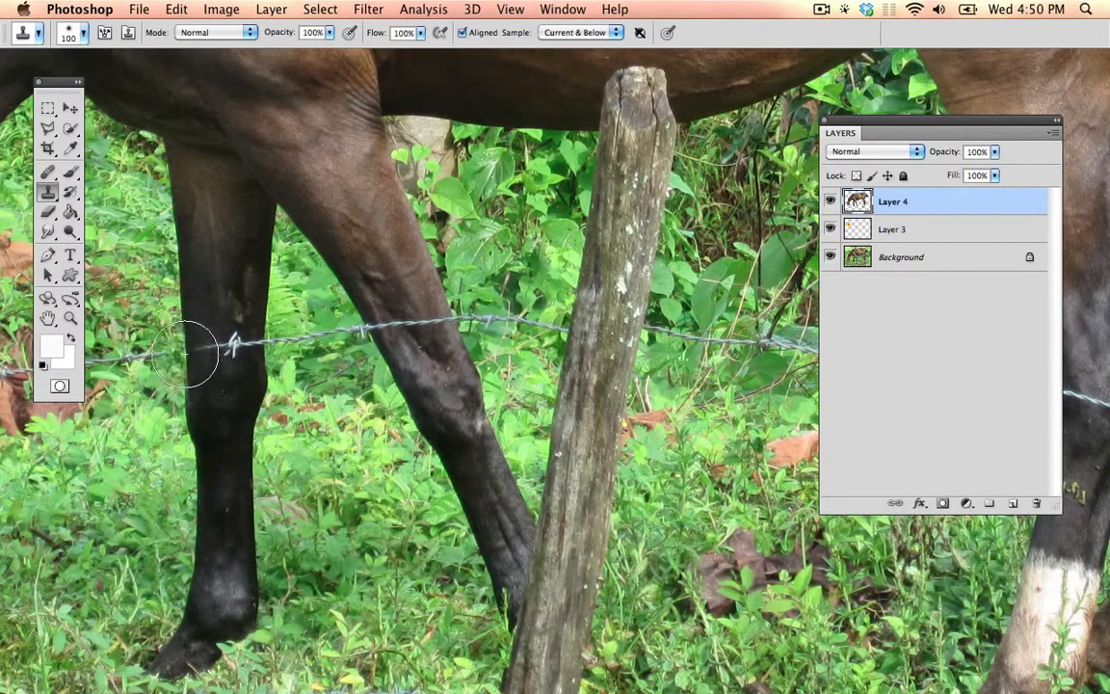
{"action": "mouse_move", "coordinate": [183, 352]}
{"action": "left_mouse_down"}
{"action": "mouse_move", "coordinate": [193, 330]}
{"action": "mouse_move", "coordinate": [204, 339]}
{"action": "left_mouse_up"}
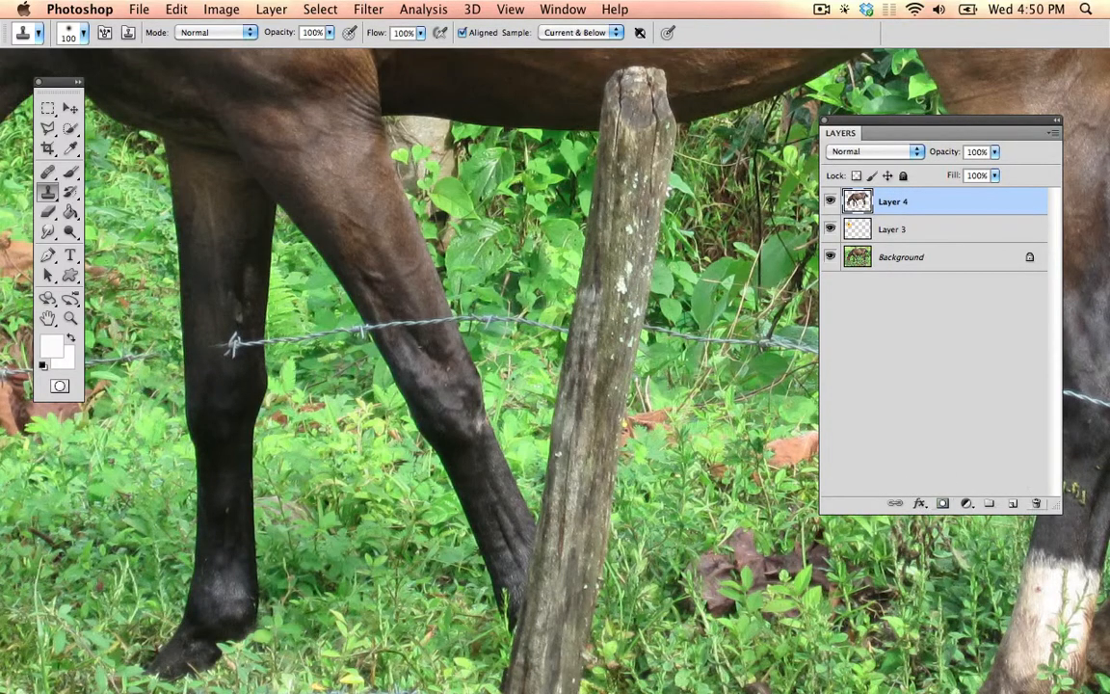
- Add a new layer above the horse and clone out the wire crossing the front leg nearest the post with a 60 px Clone Stamp
{"action": "left_click", "coordinate": [1015, 504]}
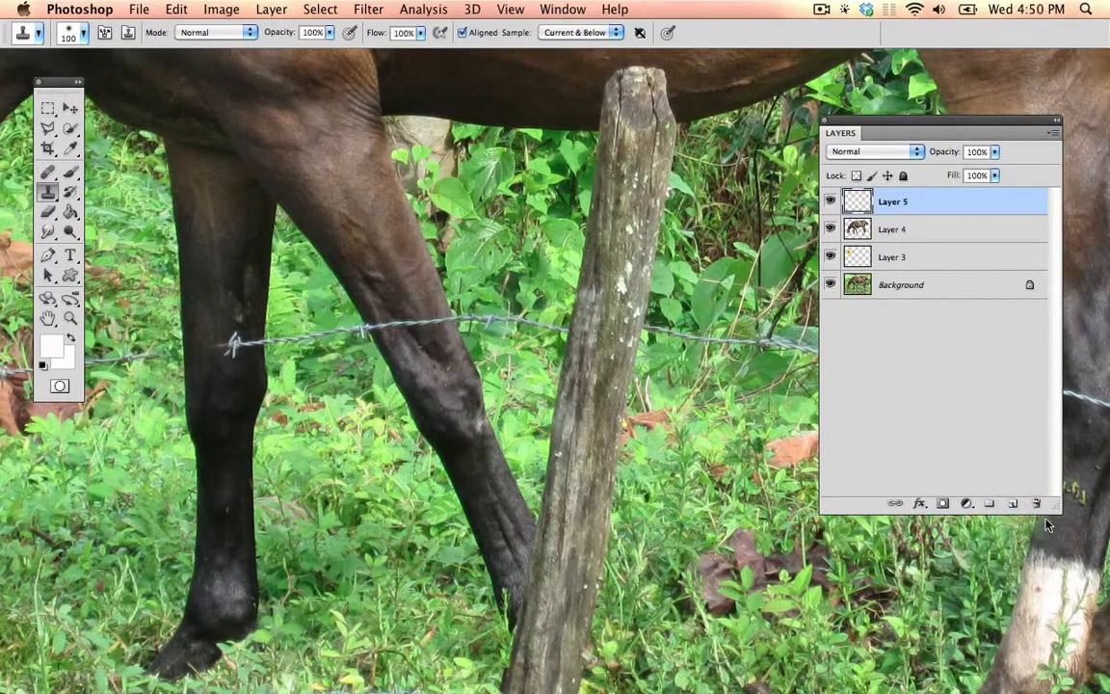
{"action": "key", "text": "bracketleft"}
{"action": "key", "text": "bracketleft"}
{"action": "key", "text": "bracketleft"}
{"action": "key", "text": "bracketleft"}
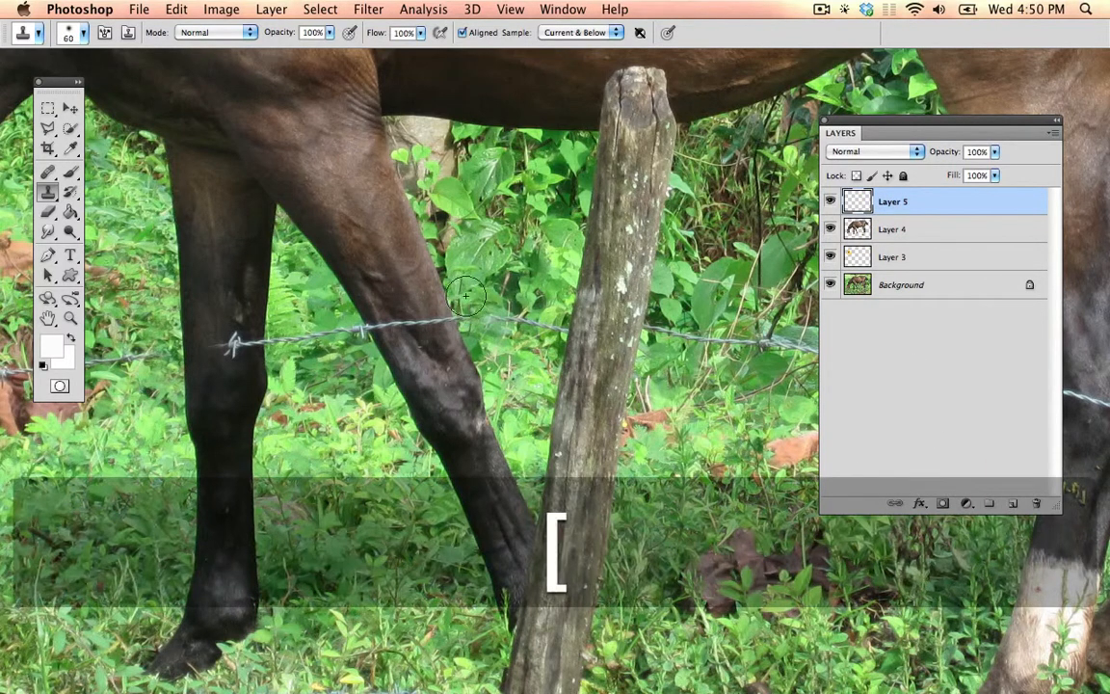
{"action": "left_click", "coordinate": [436, 273], "text": "alt"}
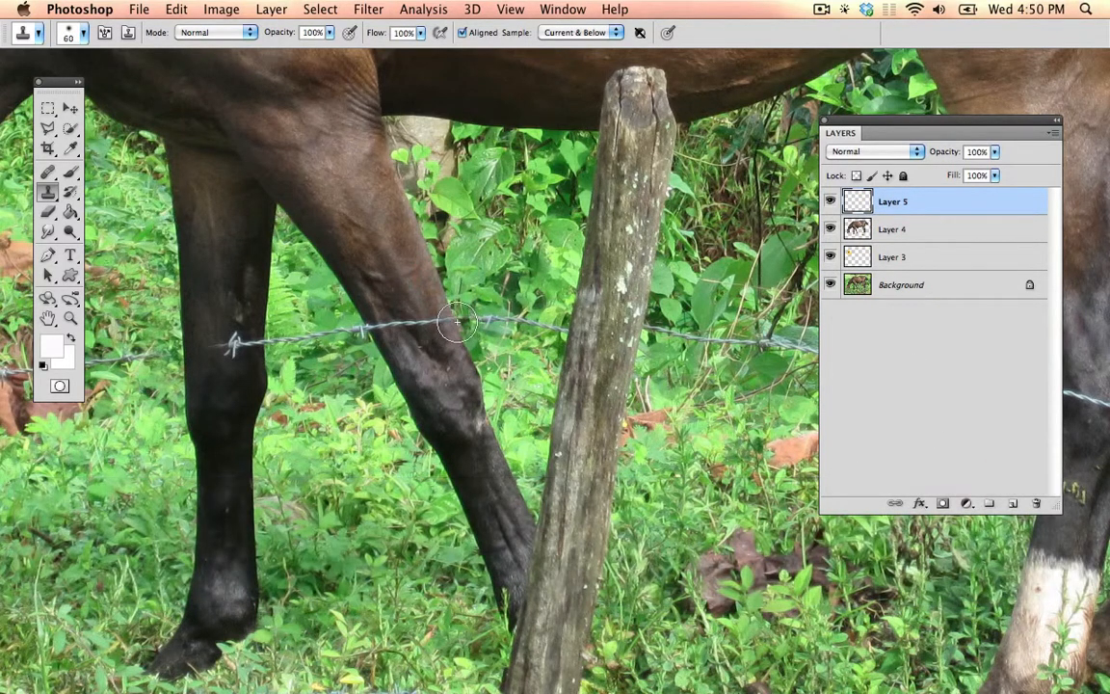
{"action": "mouse_move", "coordinate": [428, 322]}
{"action": "left_mouse_down"}
{"action": "mouse_move", "coordinate": [386, 319]}
{"action": "mouse_move", "coordinate": [387, 333]}
{"action": "left_mouse_up"}
- On Layer 5, clone out the remaining wire and barb across the left-hand front leg using nearby leg and grass samples
{"action": "left_click", "coordinate": [371, 327], "text": "alt"}
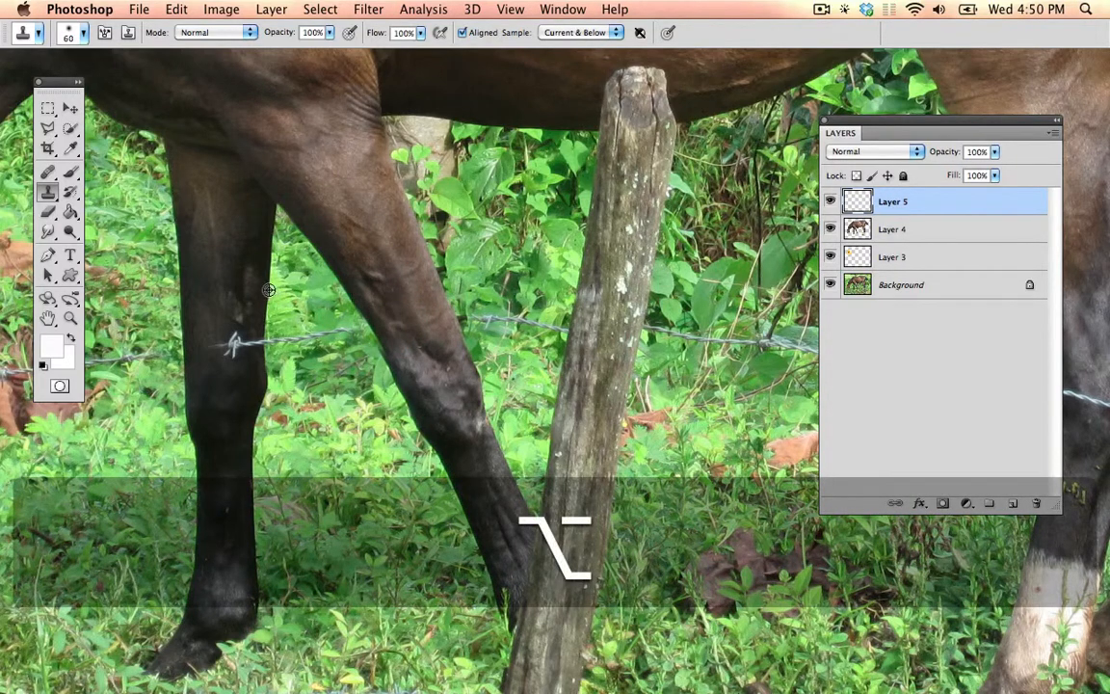
{"action": "mouse_move", "coordinate": [267, 338]}
{"action": "left_mouse_down"}
{"action": "mouse_move", "coordinate": [289, 337]}
{"action": "mouse_move", "coordinate": [232, 348]}
{"action": "left_mouse_up"}
{"action": "left_click", "coordinate": [223, 296], "text": "alt"}
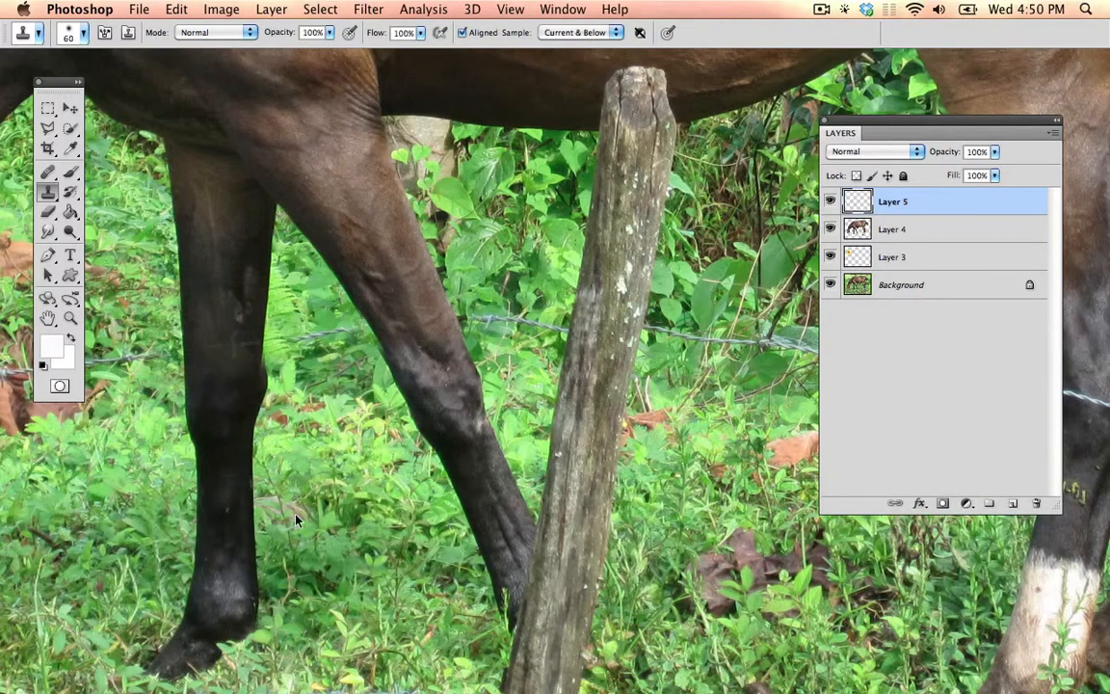
{"action": "left_click", "coordinate": [235, 355], "text": "alt"}
- Display Layer 5 alone to examine its cloned patches, and show all the layers again
{"action": "key", "text": "space"}
{"action": "left_click_drag", "start_coordinate": [274, 390], "coordinate": [122, 441]}
{"action": "left_click_drag", "start_coordinate": [454, 325], "coordinate": [137, 238]}
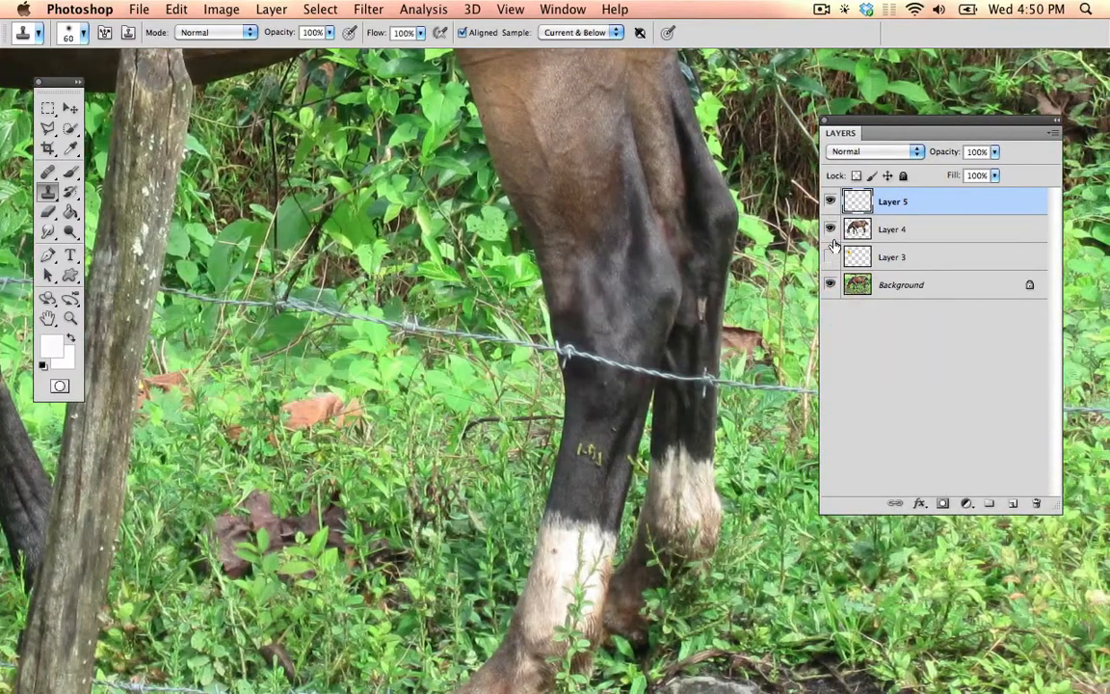
{"action": "left_click", "coordinate": [832, 285]}
{"action": "key", "text": "space"}
{"action": "mouse_move", "coordinate": [443, 329]}
{"action": "left_mouse_down"}
{"action": "mouse_move", "coordinate": [769, 320]}
{"action": "mouse_move", "coordinate": [590, 343]}
{"action": "left_mouse_up"}
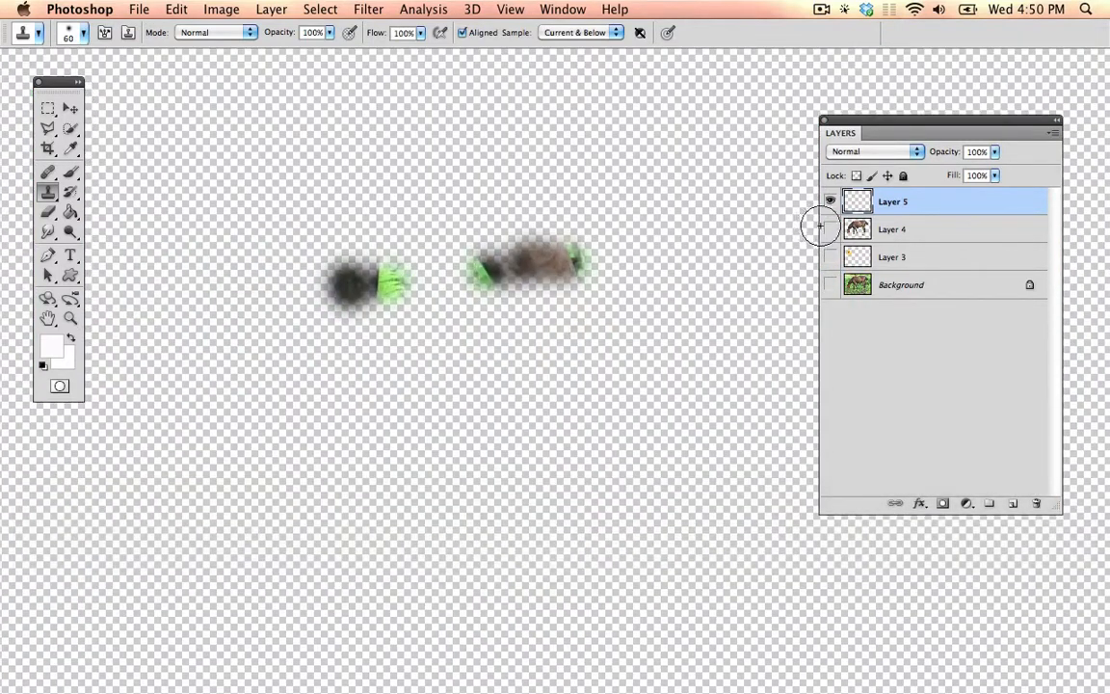
{"action": "left_click", "coordinate": [830, 285]}
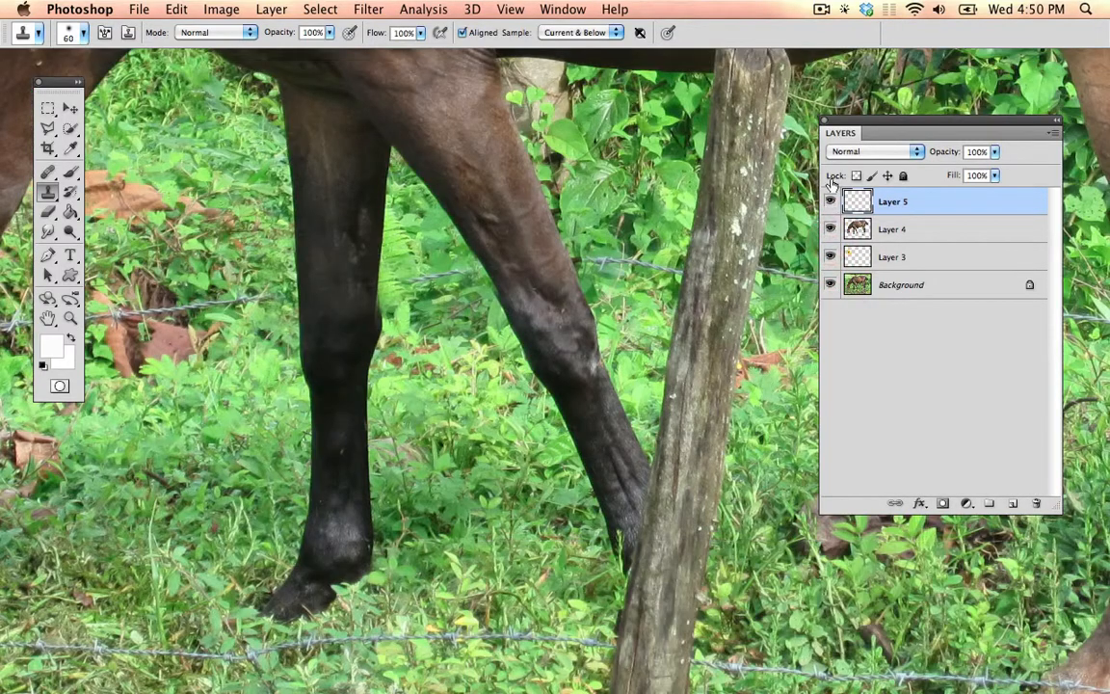
- Clone foliage from beside the post over the upper part of the nearby front leg on Layer 5, and display that layer alone
{"action": "key", "text": "space"}
{"action": "left_click_drag", "start_coordinate": [597, 241], "coordinate": [357, 238]}
{"action": "key", "text": "alt"}
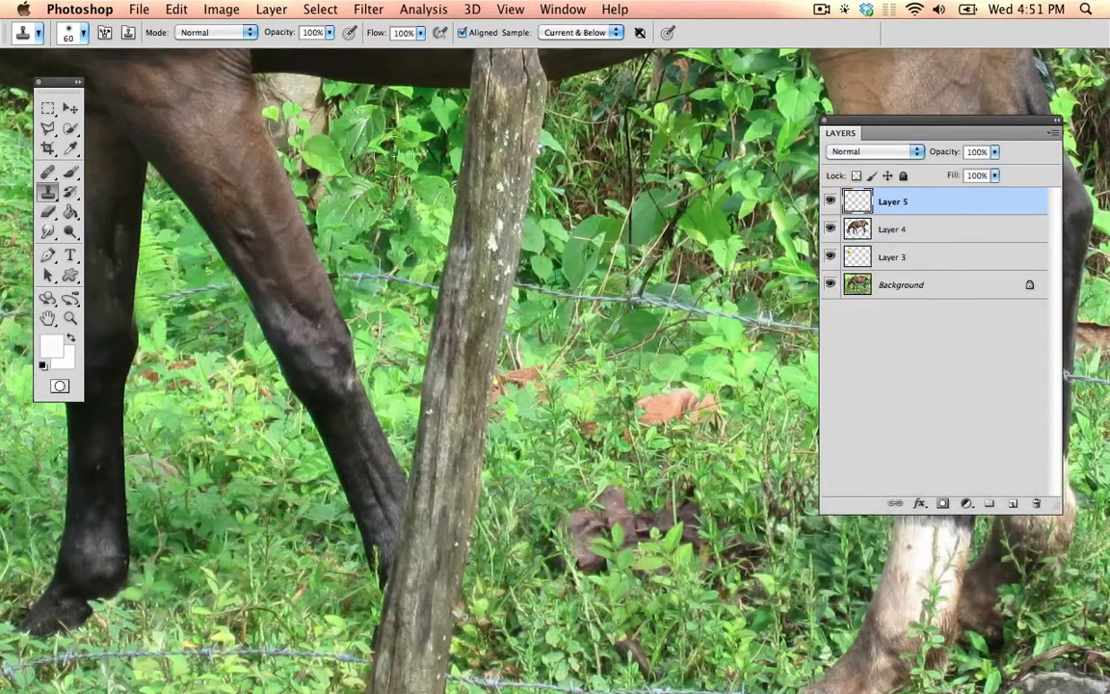
{"action": "left_click", "coordinate": [411, 151], "text": "alt"}
{"action": "mouse_move", "coordinate": [263, 154]}
{"action": "left_mouse_down"}
{"action": "mouse_move", "coordinate": [246, 178]}
{"action": "mouse_move", "coordinate": [231, 173]}
{"action": "mouse_move", "coordinate": [274, 204]}
{"action": "mouse_move", "coordinate": [293, 237]}
{"action": "left_mouse_up"}
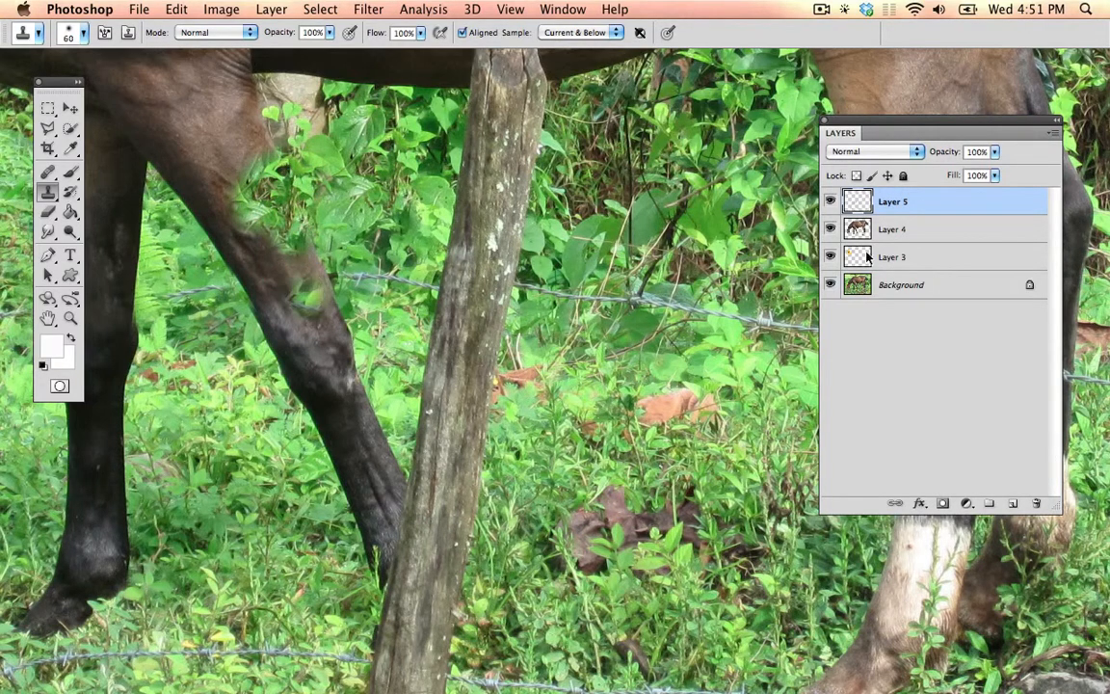
{"action": "left_click", "coordinate": [831, 285]}
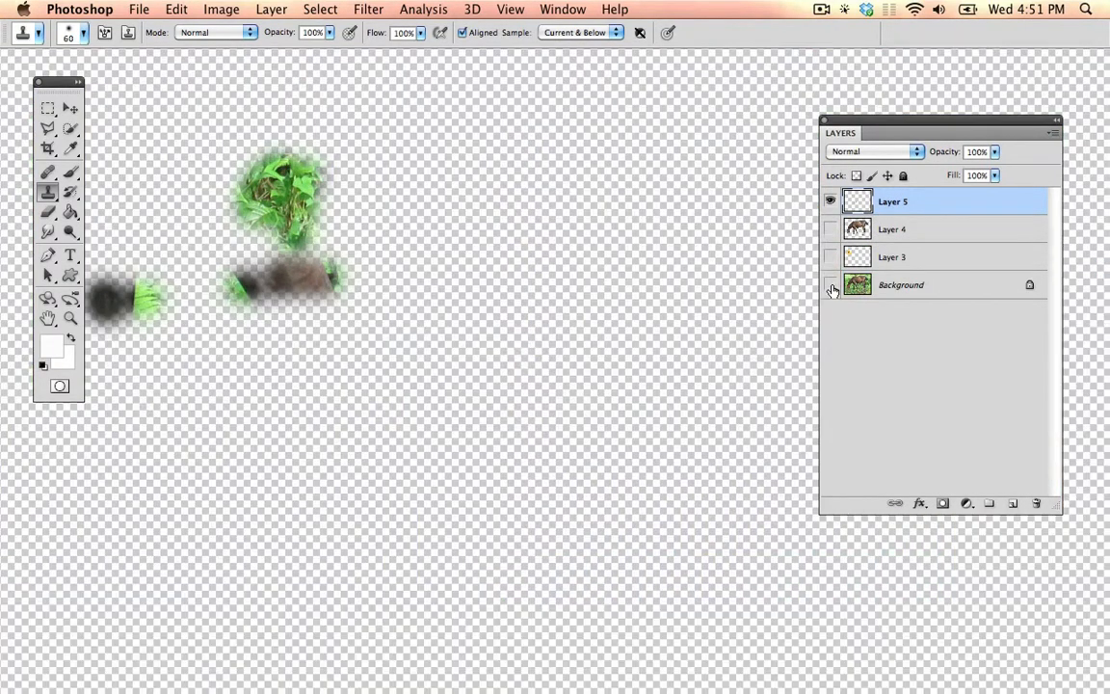
- Show all the layers again and erase the cloned foliage covering the upper part of the front leg on Layer 5
{"action": "left_click", "coordinate": [828, 221]}
{"action": "key", "text": "e"}
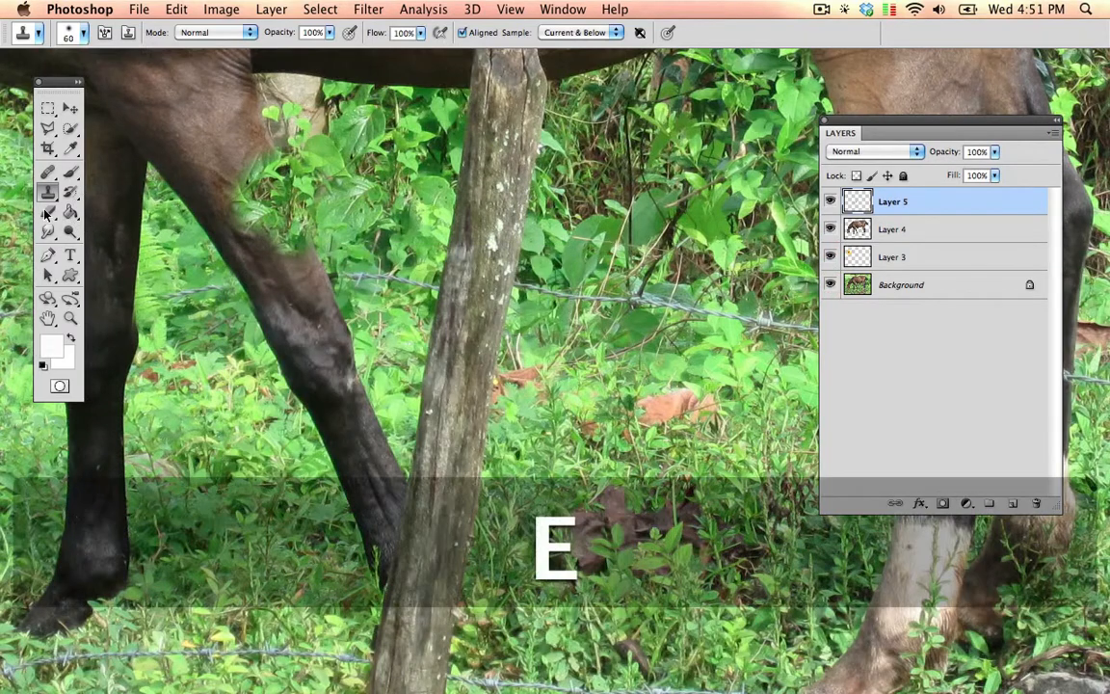
{"action": "key", "text": "bracketleft"}
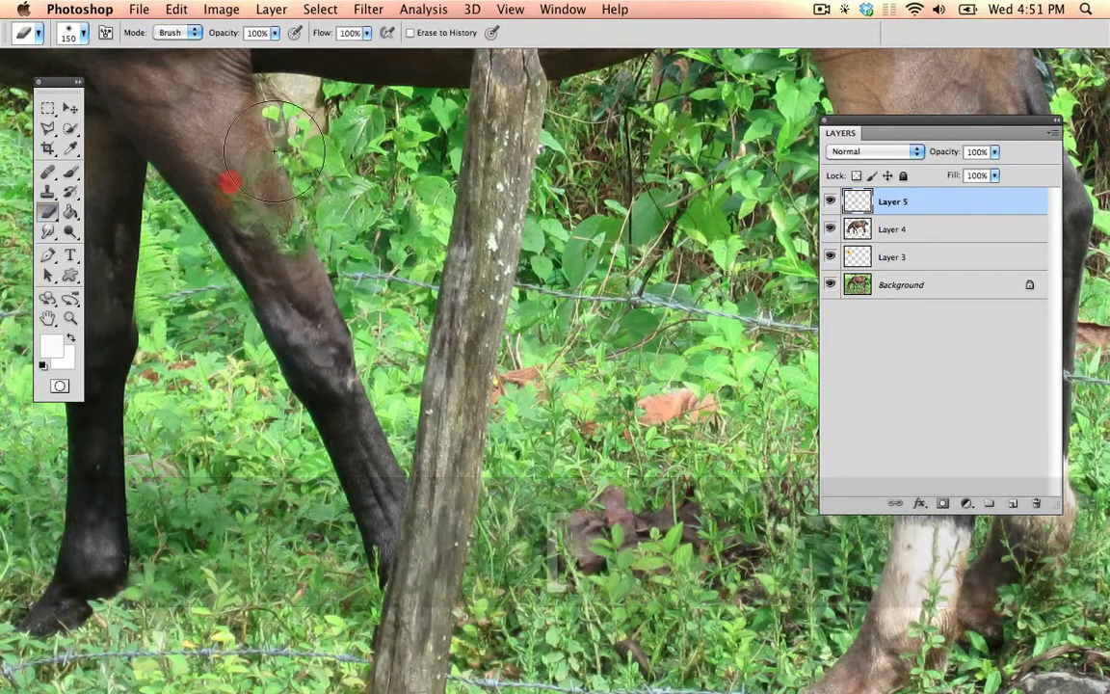
- On Layer 5, clone over the wire and barb at the front edge of the hind leg, sampling just above it
{"action": "key", "text": "s"}
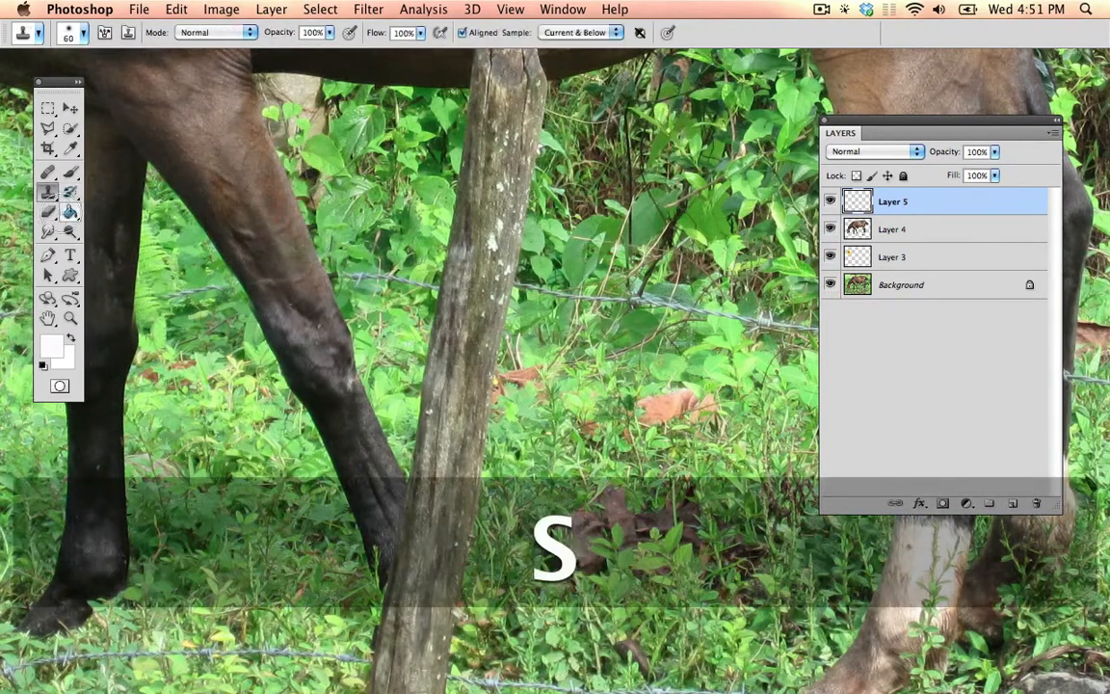
{"action": "key", "text": "space"}
{"action": "left_click_drag", "start_coordinate": [921, 294], "coordinate": [588, 331]}
{"action": "key", "text": "alt"}
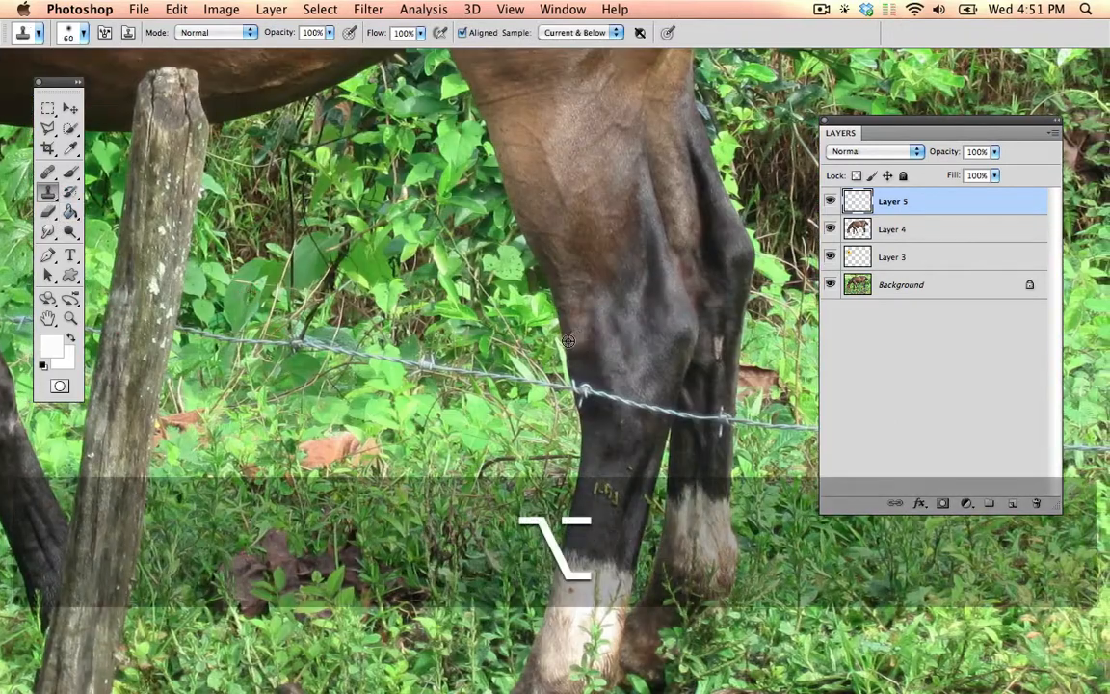
{"action": "left_click", "coordinate": [565, 341], "text": "alt"}
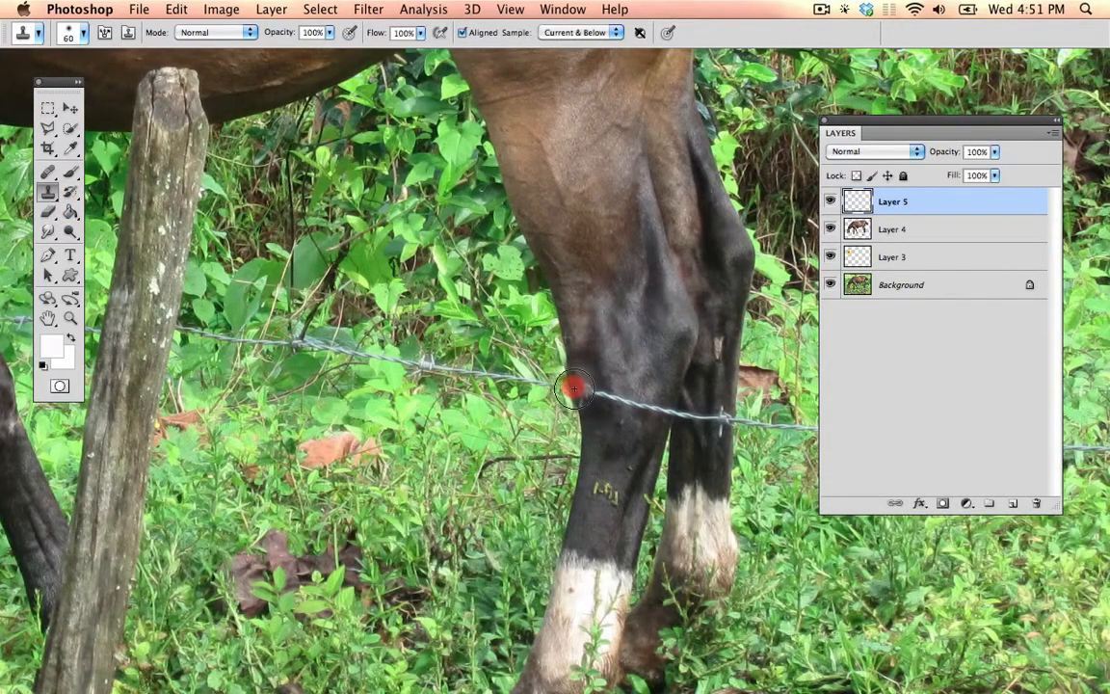
- View the whole image, examine the finished retouch in HorseyFixer_v02.psd, and return to HorseyFixer.JPG for comparison
{"action": "key", "text": "super+minus"}
{"action": "key", "text": "super+minus"}
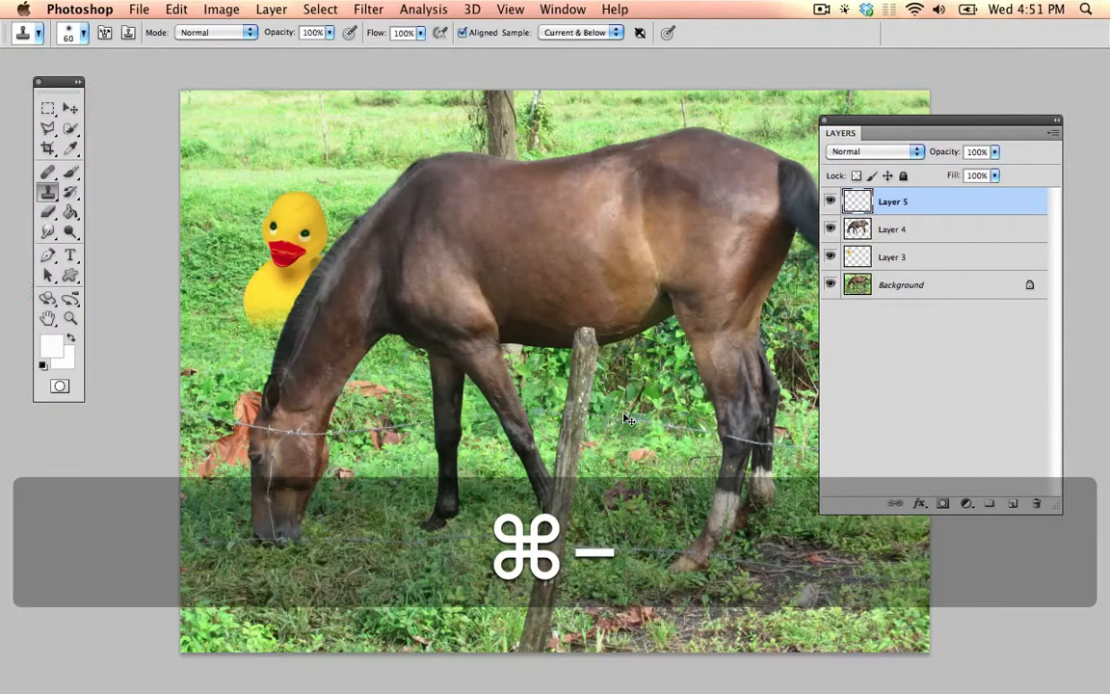
{"action": "key", "text": "super+grave"}
{"action": "key", "text": "super+grave"}
{"action": "key", "text": "super+grave"}
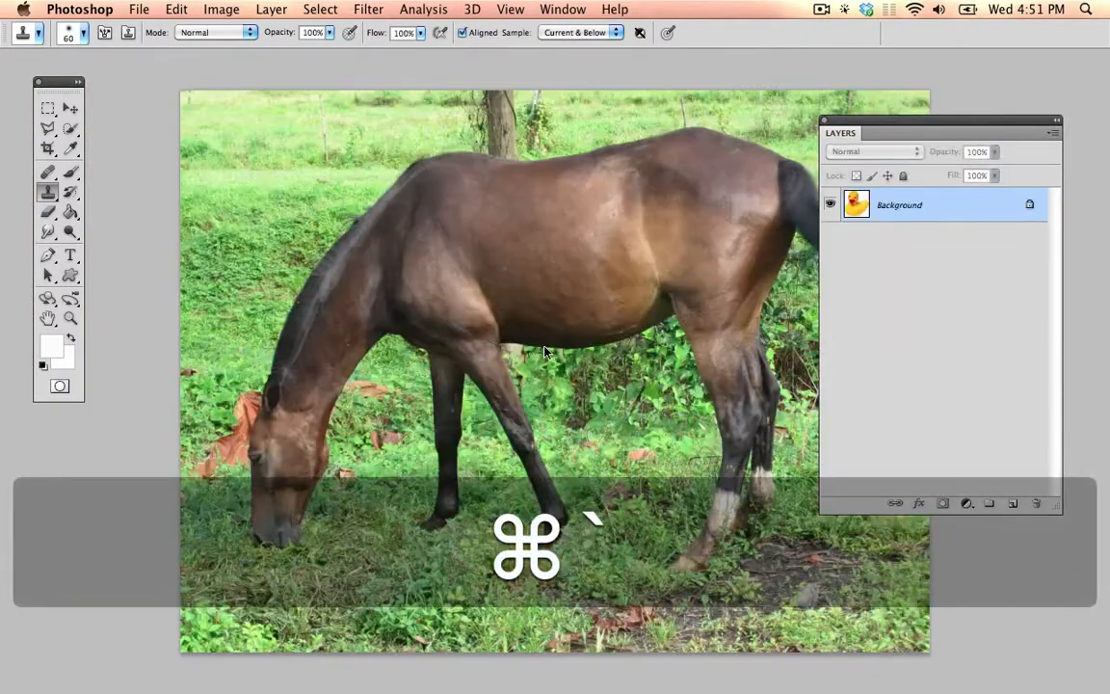
{"action": "key", "text": "space"}
{"action": "left_click_drag", "start_coordinate": [661, 341], "coordinate": [578, 282]}
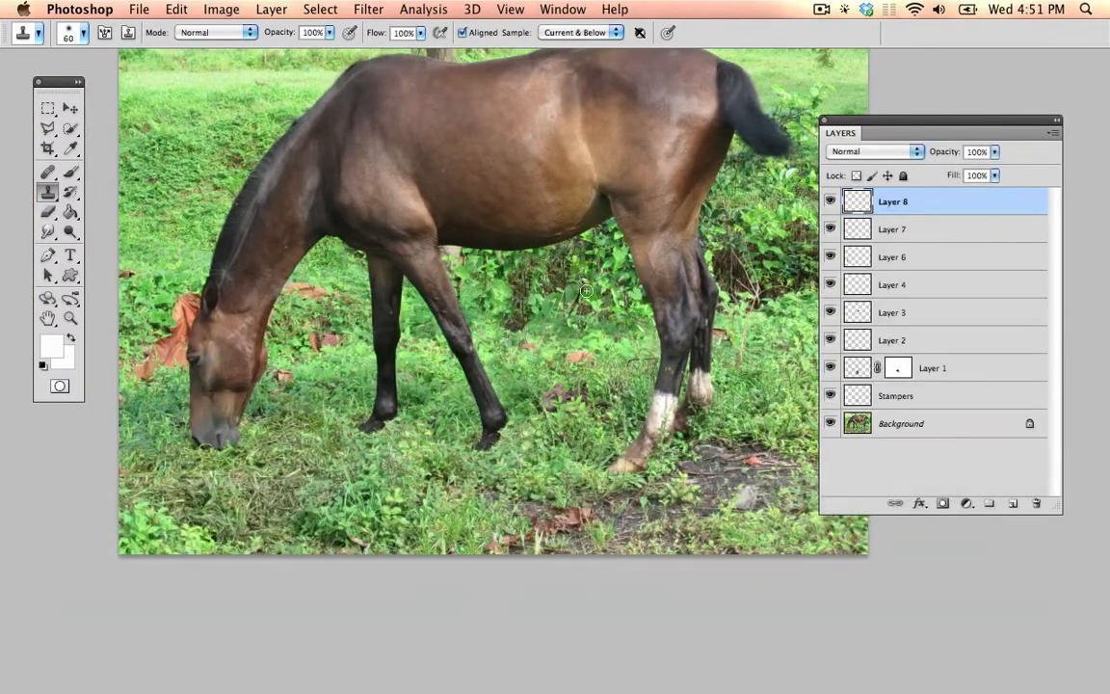
{"action": "key", "text": "space"}
{"action": "left_click_drag", "start_coordinate": [552, 223], "coordinate": [547, 279]}
{"action": "key", "text": "super+grave"}
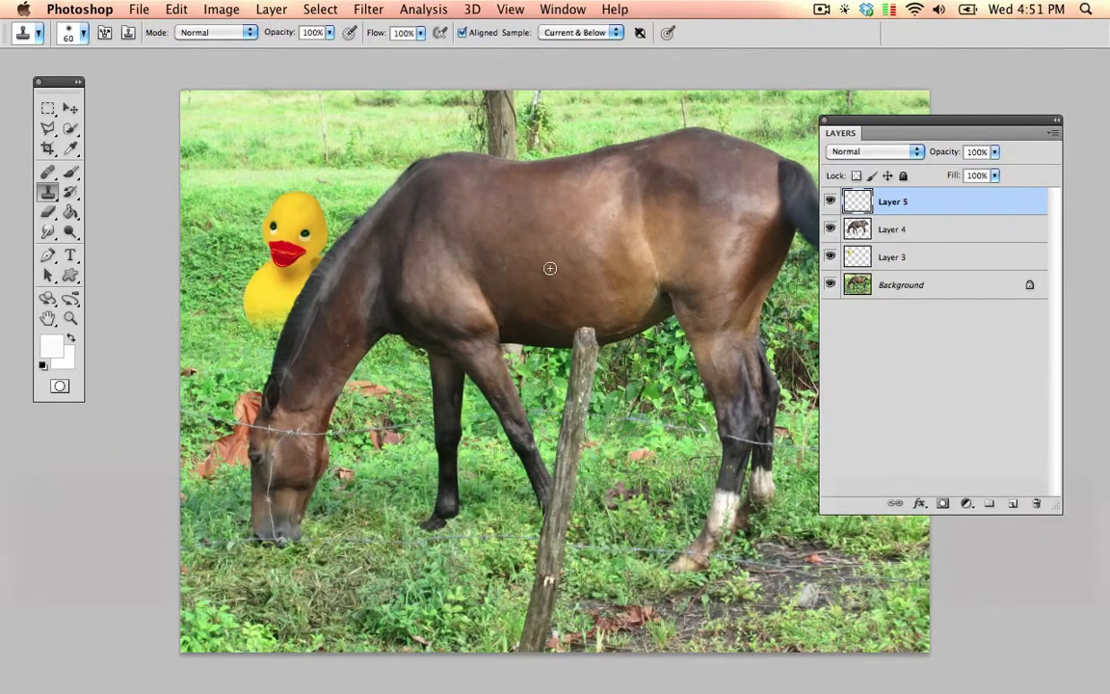
- Return to the standard windowed screen mode with the Move tool active and bring HorseyFixer_v02.psd to the front
{"action": "key", "text": "f"}
{"action": "key", "text": "f"}
{"action": "key", "text": "v"}
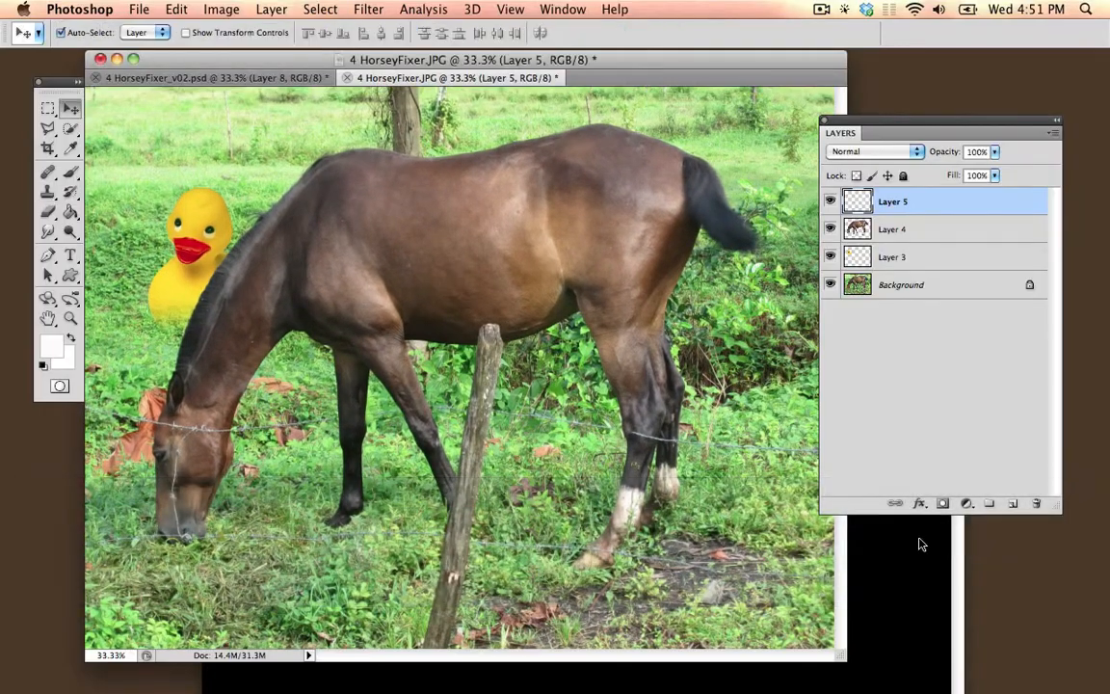
{"action": "key", "text": "super+grave"}
{"action": "left_click_drag", "start_coordinate": [596, 314], "coordinate": [554, 359]}
{"action": "key", "text": "super+z"}
{"action": "key", "text": "super+grave"}
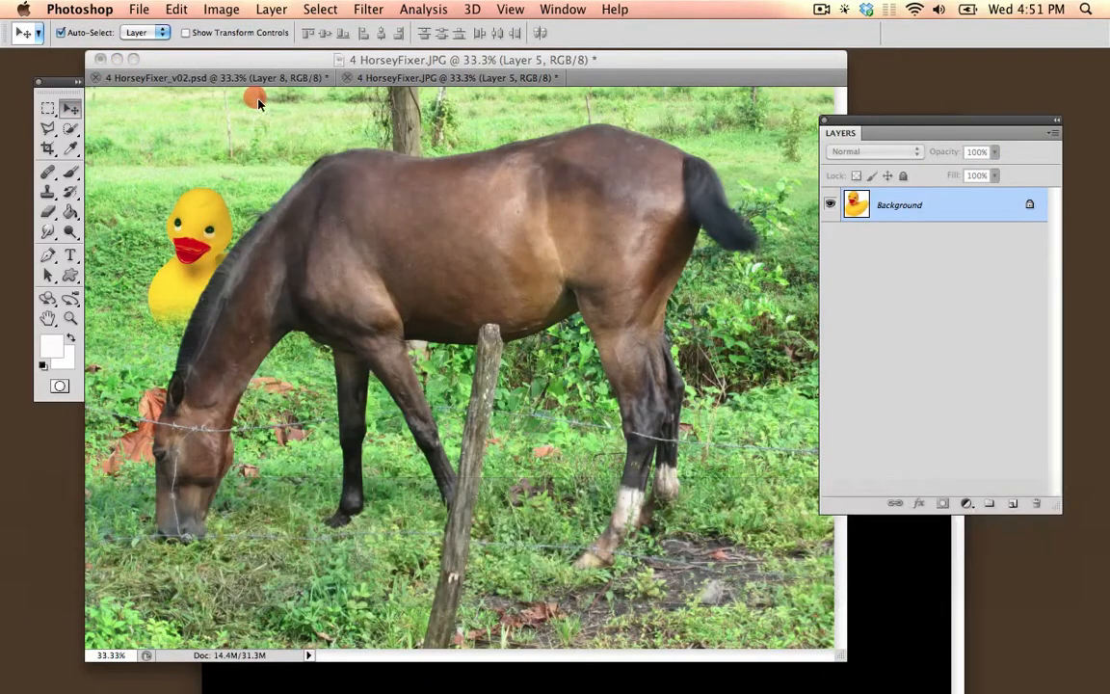
{"action": "key", "text": "super+grave"}
{"action": "key", "text": "super+grave"}
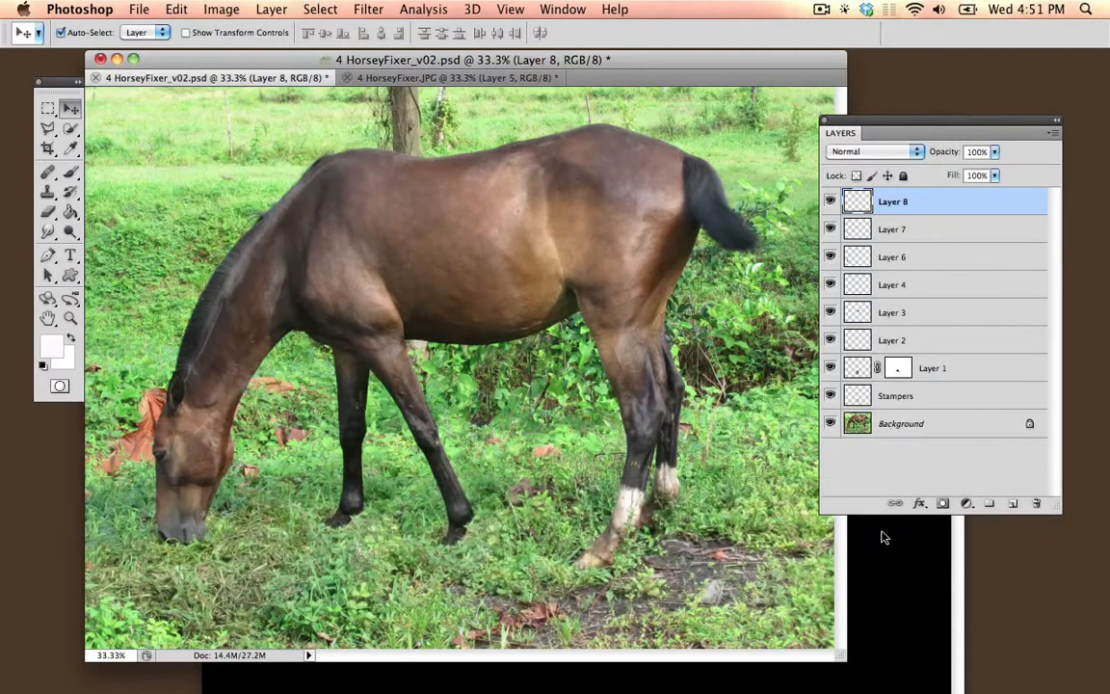
- Bring the duck from its own image into HorseyFixer_v02.psd and enlarge it over the horse's head, neck and shoulder
{"action": "left_click", "coordinate": [882, 534]}
{"action": "left_click_drag", "start_coordinate": [536, 304], "coordinate": [152, 279]}
{"action": "left_click_drag", "start_coordinate": [207, 337], "coordinate": [311, 291]}
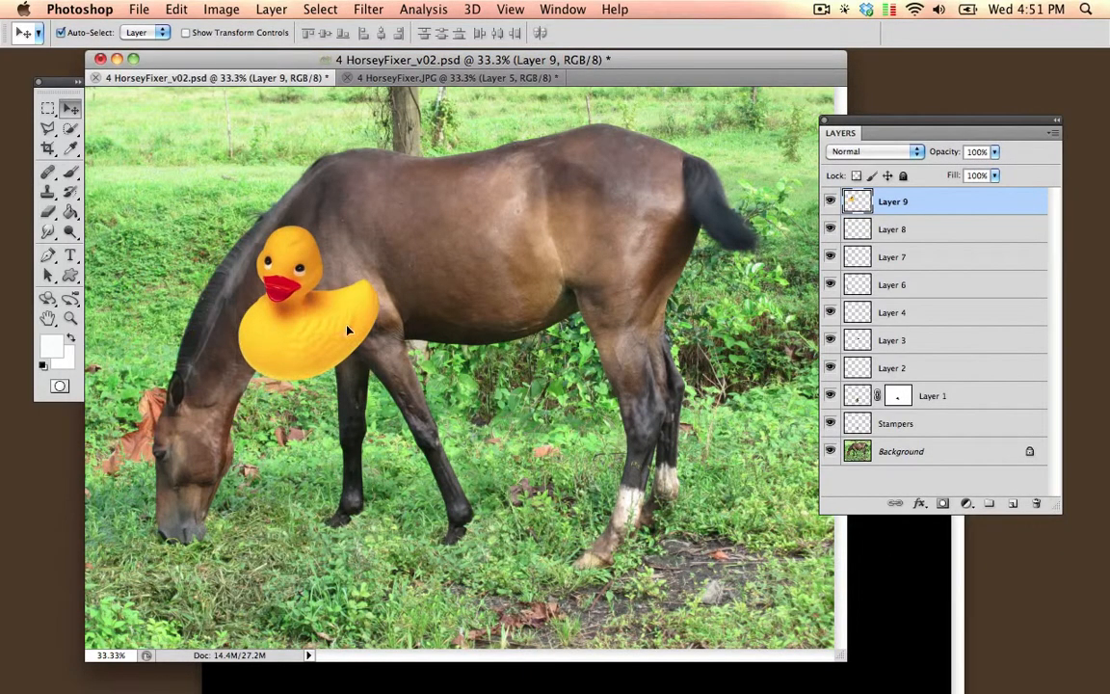
{"action": "key", "text": "super+t"}
{"action": "left_click_drag", "start_coordinate": [381, 232], "coordinate": [494, 143]}
{"action": "key", "text": "Return"}
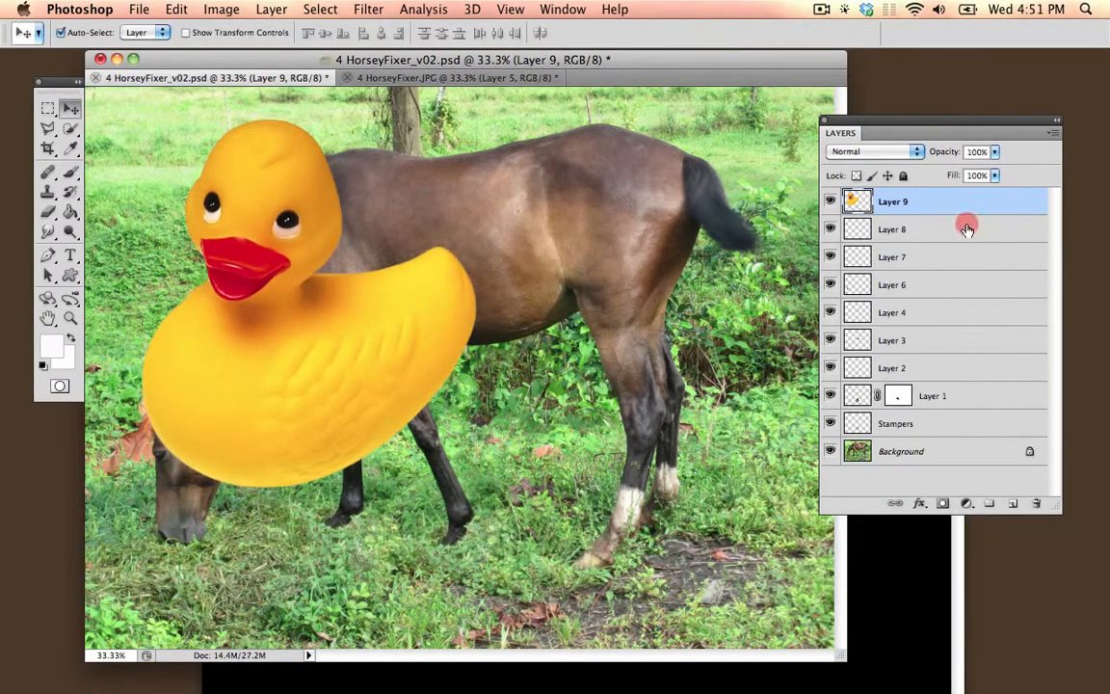
- Merge all the layers from Layer 8 down to Background into one, and hide the duck on Layer 9
{"action": "left_click", "coordinate": [967, 228]}
{"action": "left_click", "coordinate": [963, 455], "text": "shift"}
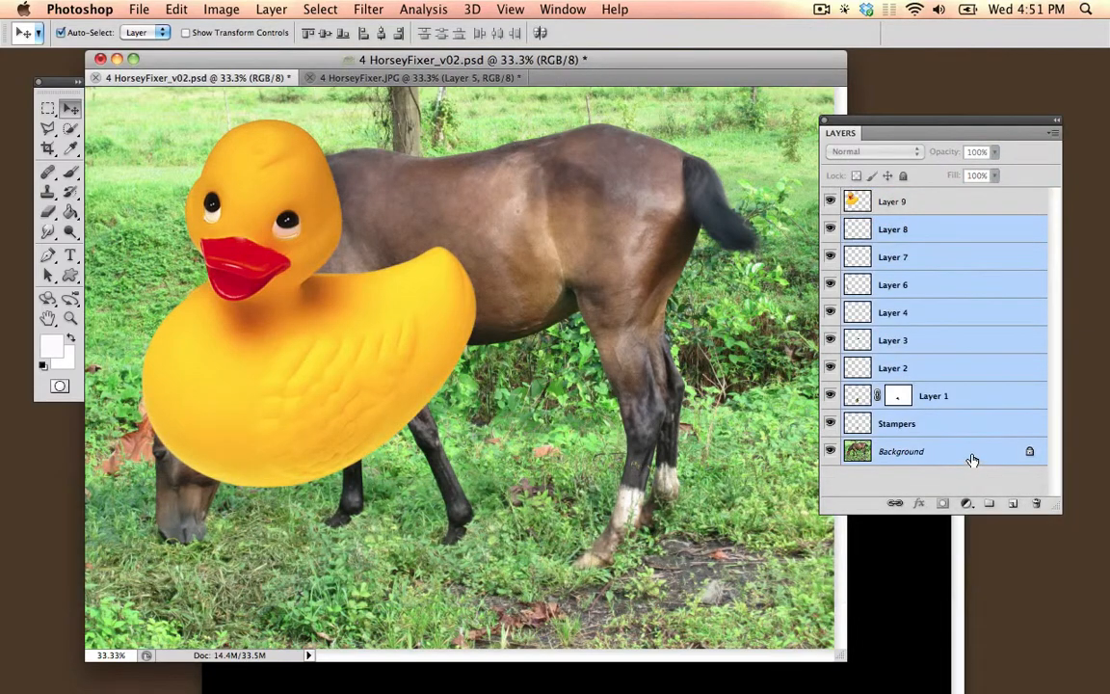
{"action": "right_click", "coordinate": [966, 457]}
{"action": "left_click", "coordinate": [917, 559]}
{"action": "left_click", "coordinate": [832, 202]}
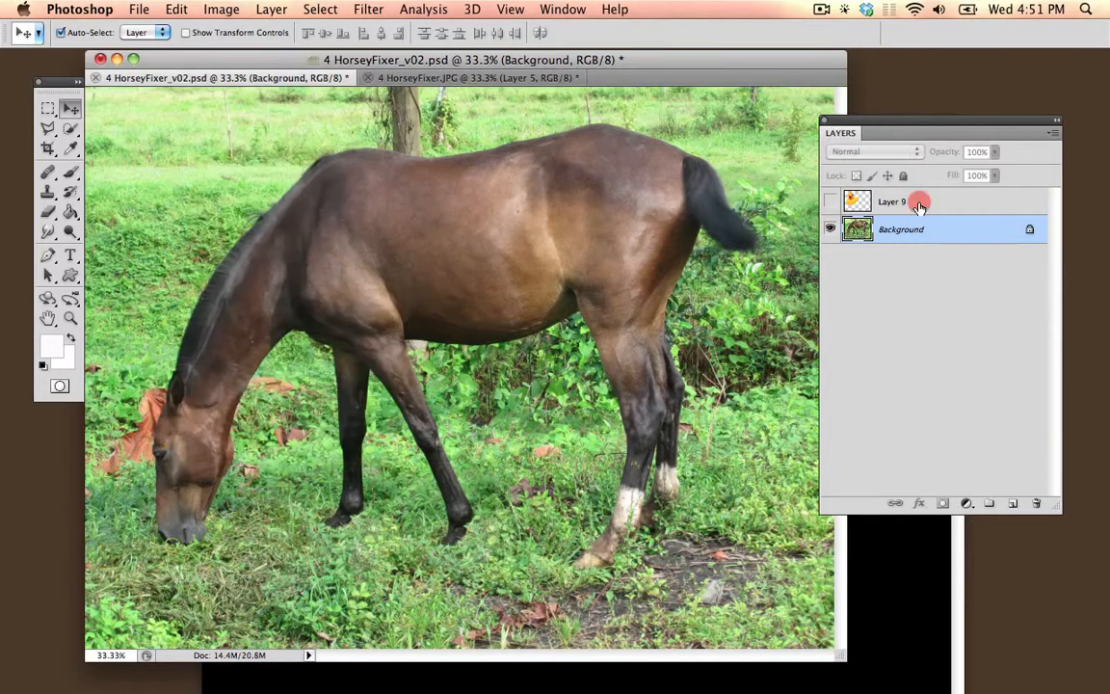
- Select the horse on the Background with the Quick Selection tool and copy it onto its own new layer
{"action": "left_click", "coordinate": [922, 201]}
{"action": "left_click", "coordinate": [907, 230]}
{"action": "left_click", "coordinate": [70, 128]}
{"action": "mouse_move", "coordinate": [186, 493]}
{"action": "left_mouse_down"}
{"action": "mouse_move", "coordinate": [198, 404]}
{"action": "mouse_move", "coordinate": [317, 251]}
{"action": "mouse_move", "coordinate": [413, 218]}
{"action": "mouse_move", "coordinate": [632, 228]}
{"action": "mouse_move", "coordinate": [648, 298]}
{"action": "mouse_move", "coordinate": [639, 403]}
{"action": "left_mouse_up"}
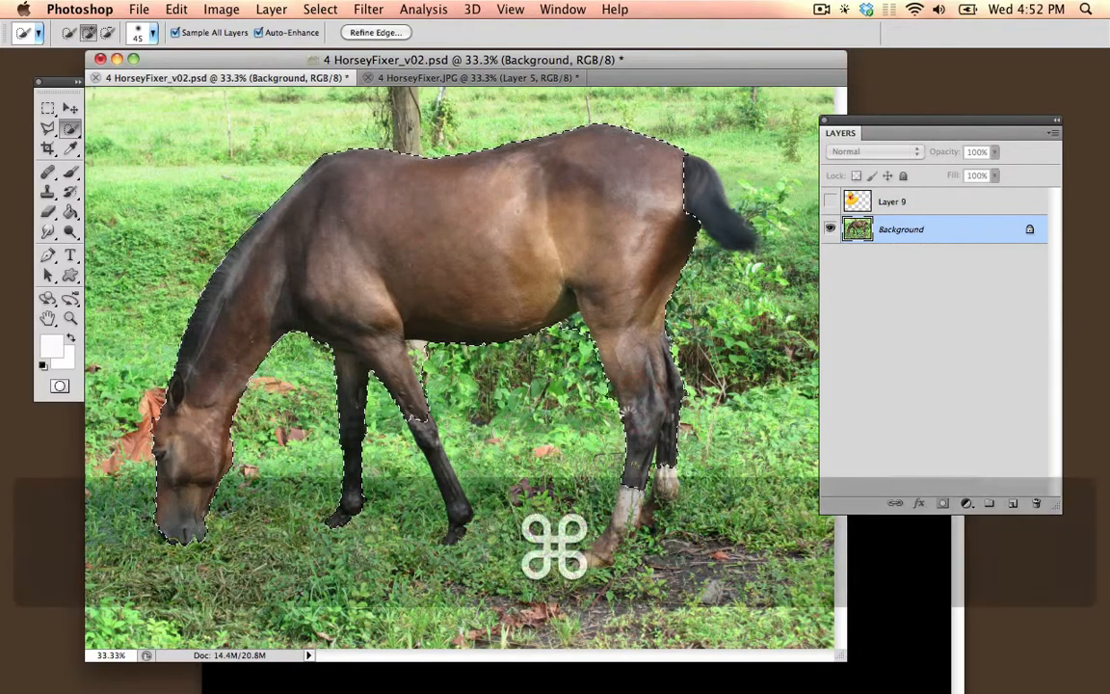
{"action": "key", "text": "super+c"}
{"action": "key", "text": "super+v"}
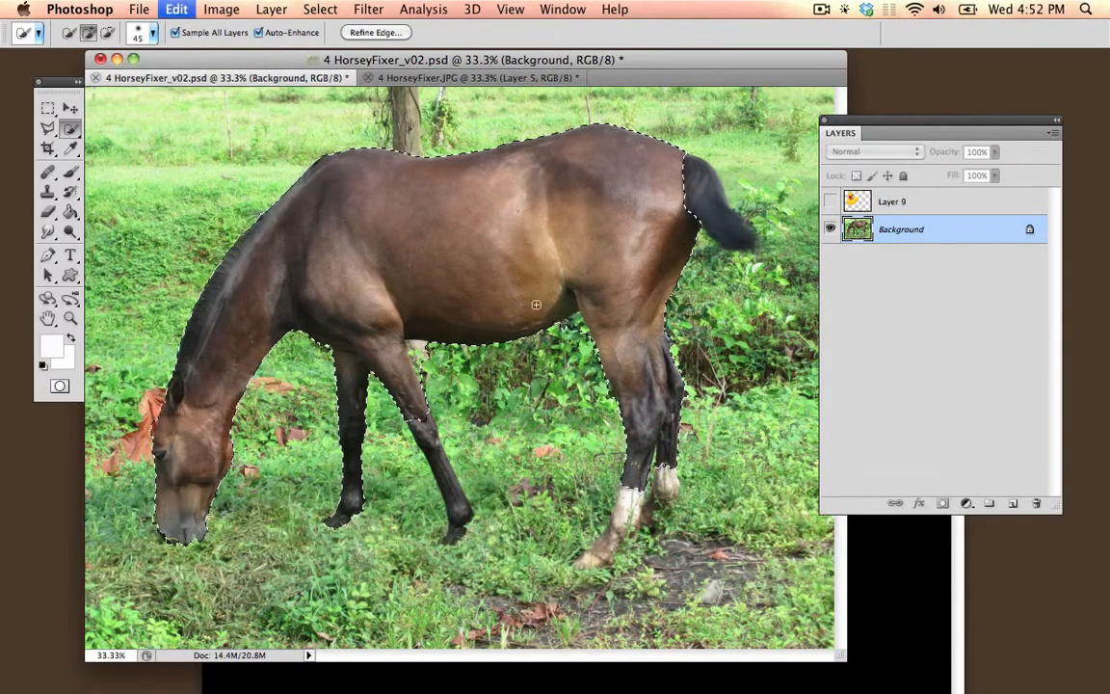
{"action": "left_click", "coordinate": [830, 257]}
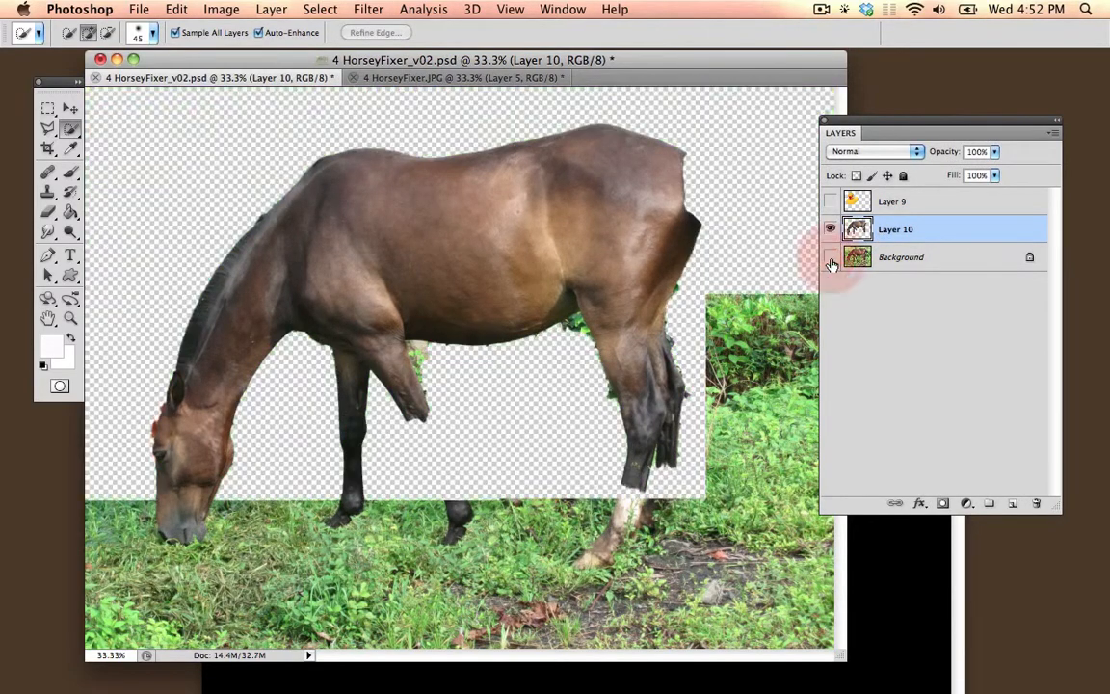
{"action": "left_click", "coordinate": [830, 257]}
- Place the horse cut-out above the redisplayed duck layer, and shift the duck so its face shows beside the horse's neck
{"action": "left_click_drag", "start_coordinate": [949, 227], "coordinate": [931, 204]}
{"action": "left_click", "coordinate": [830, 229]}
{"action": "left_click", "coordinate": [904, 229]}
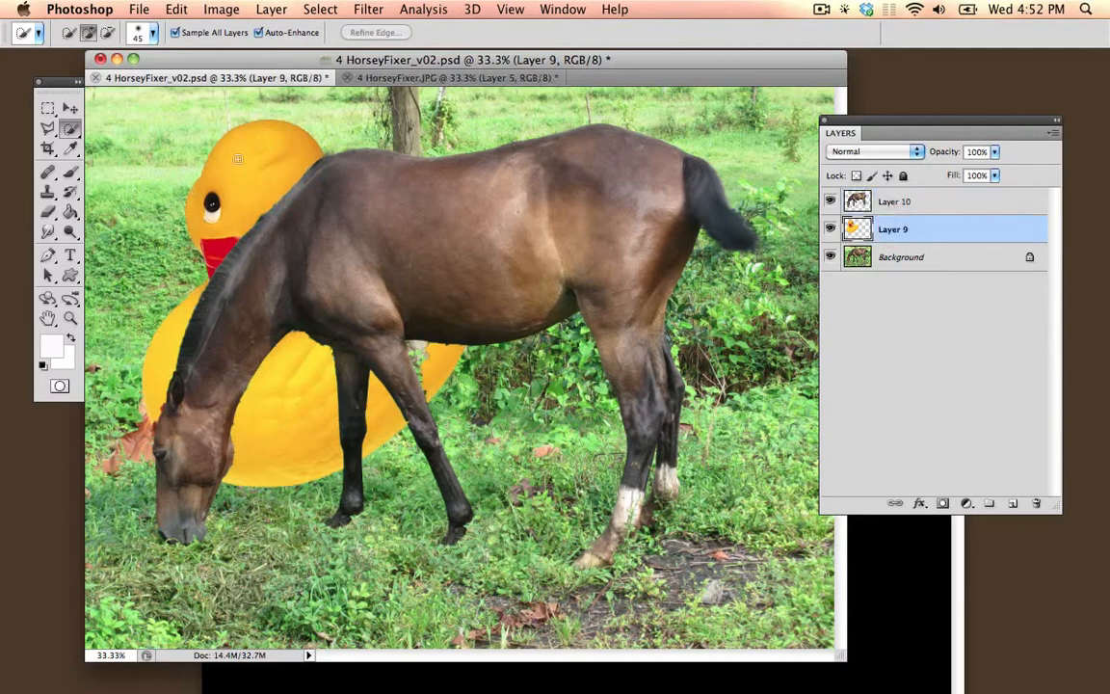
{"action": "left_click", "coordinate": [67, 111]}
{"action": "mouse_move", "coordinate": [230, 166]}
{"action": "left_mouse_down"}
{"action": "mouse_move", "coordinate": [179, 114]}
{"action": "mouse_move", "coordinate": [192, 199]}
{"action": "left_mouse_up"}
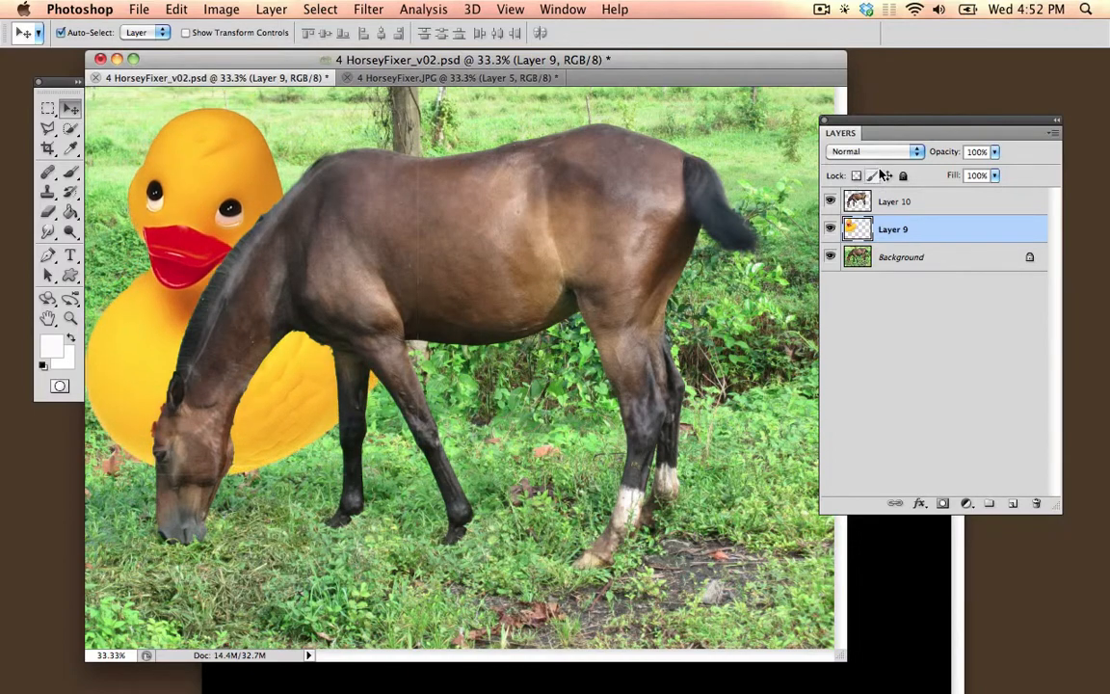
- Apply Levels to the duck on Layer 9 with the Red channel midtone input set to 0.42
{"action": "left_click", "coordinate": [220, 9]}
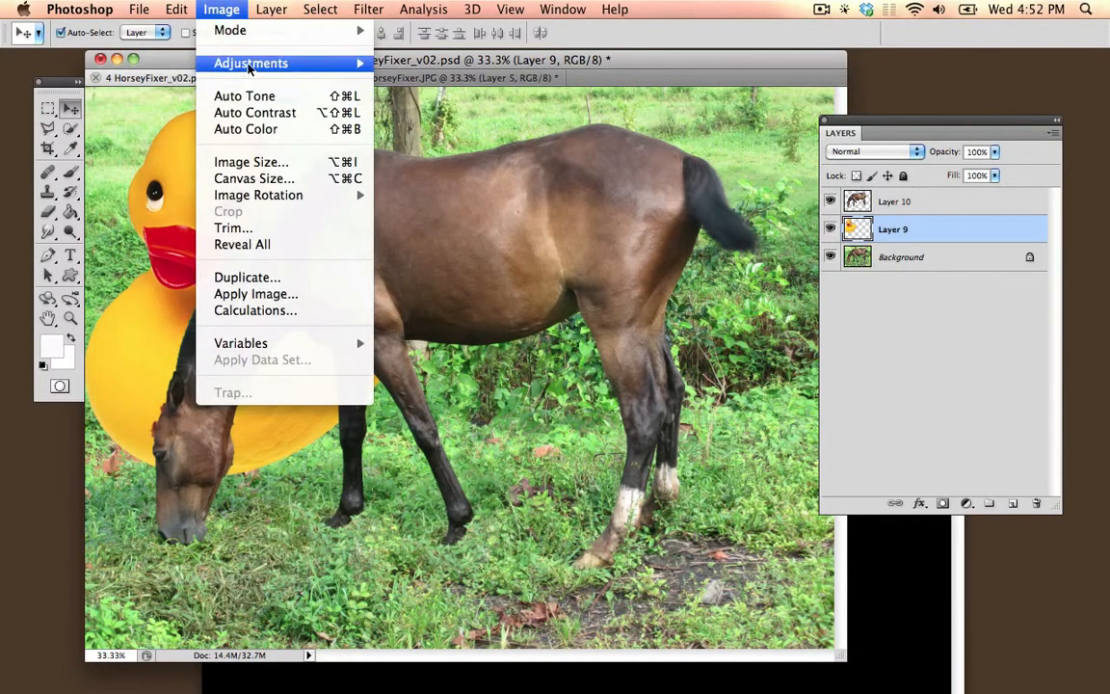
{"action": "mouse_move", "coordinate": [251, 63]}
{"action": "left_click", "coordinate": [444, 84]}
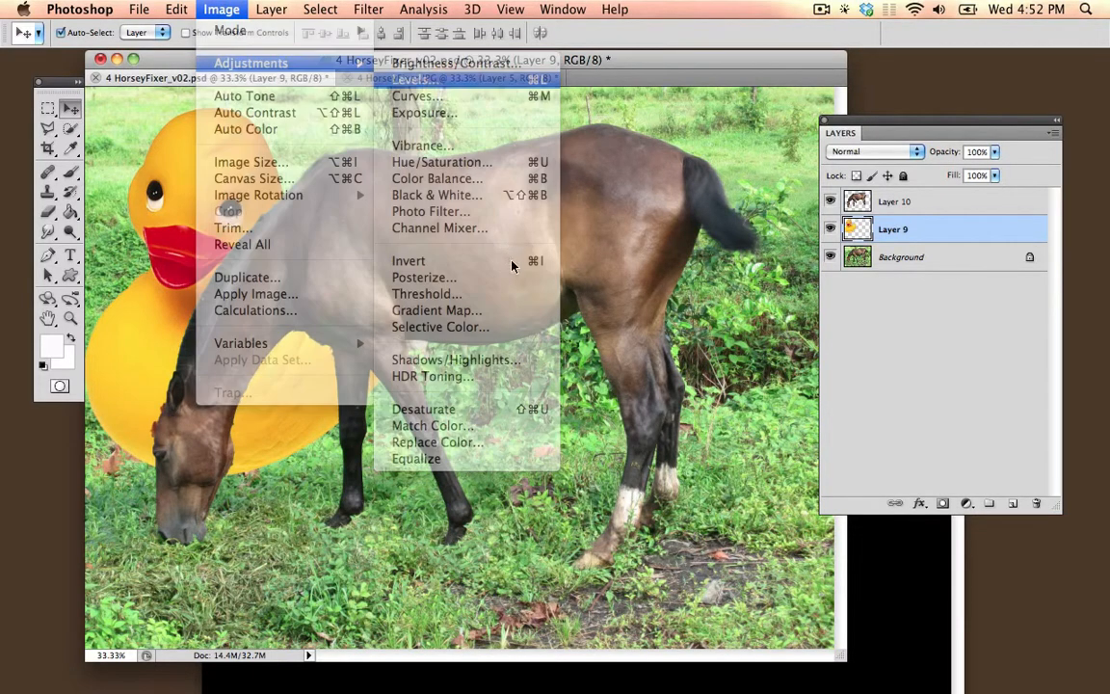
{"action": "left_click_drag", "start_coordinate": [823, 430], "coordinate": [877, 431]}
{"action": "left_click", "coordinate": [790, 300]}
{"action": "left_click", "coordinate": [782, 314]}
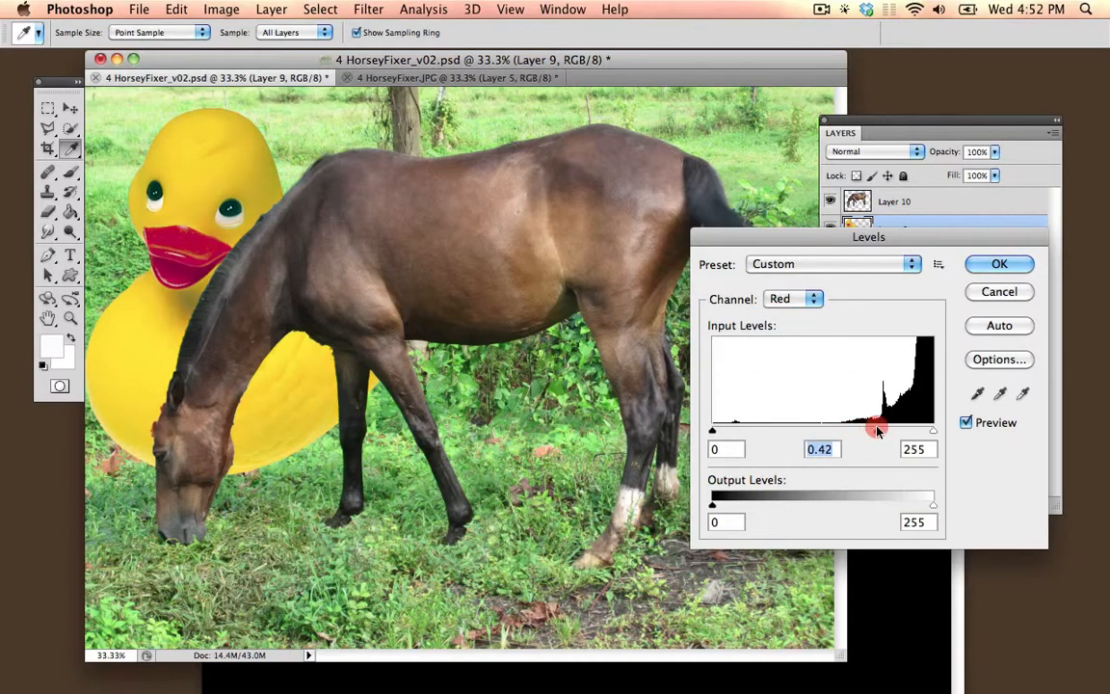
{"action": "left_click", "coordinate": [999, 266]}
{"action": "key", "text": "v"}
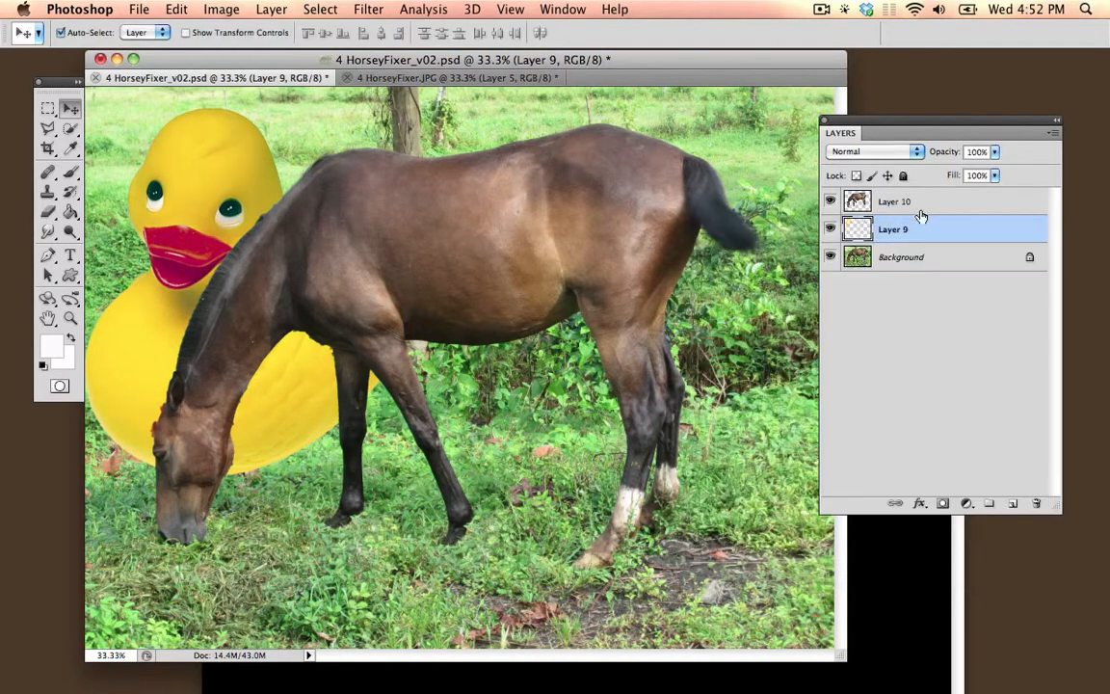
- Duplicate the horse cut-out on Layer 10
{"action": "left_click", "coordinate": [937, 217]}
{"action": "double_click", "coordinate": [936, 213]}
{"action": "double_click", "coordinate": [945, 209]}
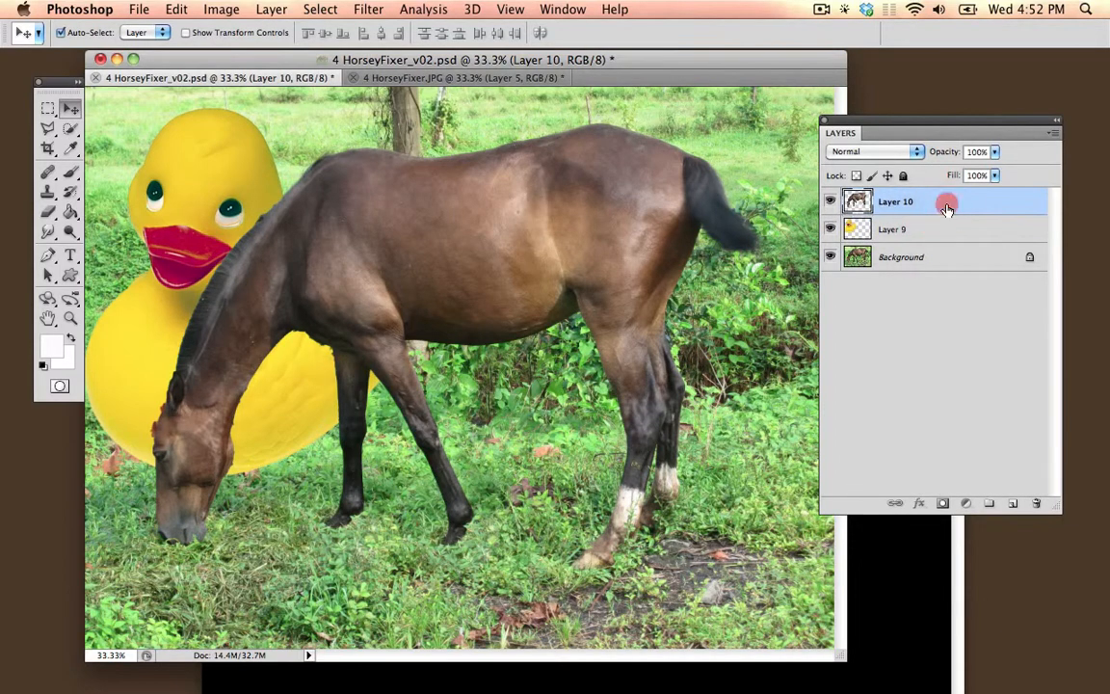
{"action": "key", "text": "Escape"}
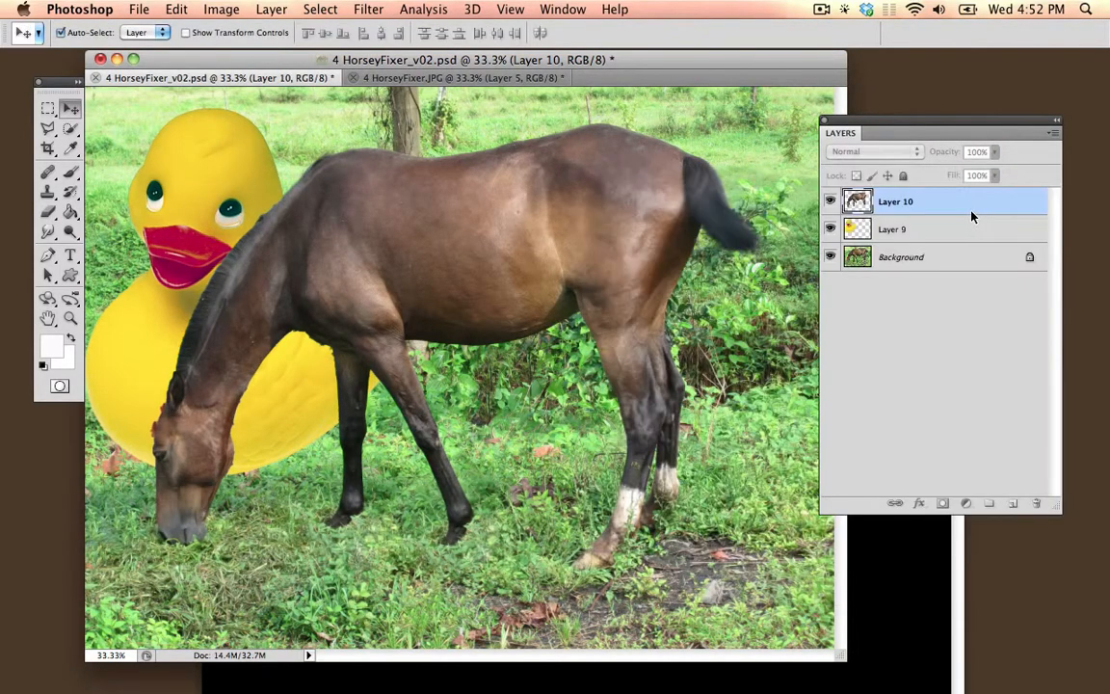
{"action": "left_click_drag", "start_coordinate": [971, 210], "coordinate": [1012, 501]}
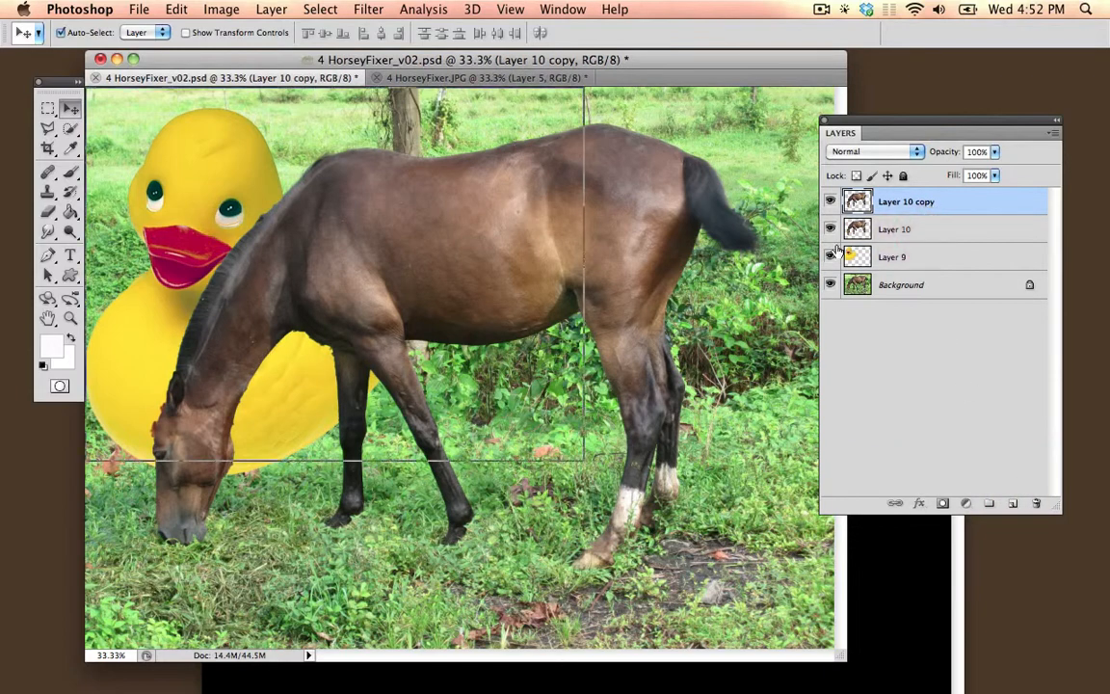
- Turn the lower horse cut-out, Layer 10, into a white silhouette with Levels by setting the RGB highlight input to 2
{"action": "left_click", "coordinate": [988, 236]}
{"action": "left_click", "coordinate": [222, 10]}
{"action": "mouse_move", "coordinate": [225, 60]}
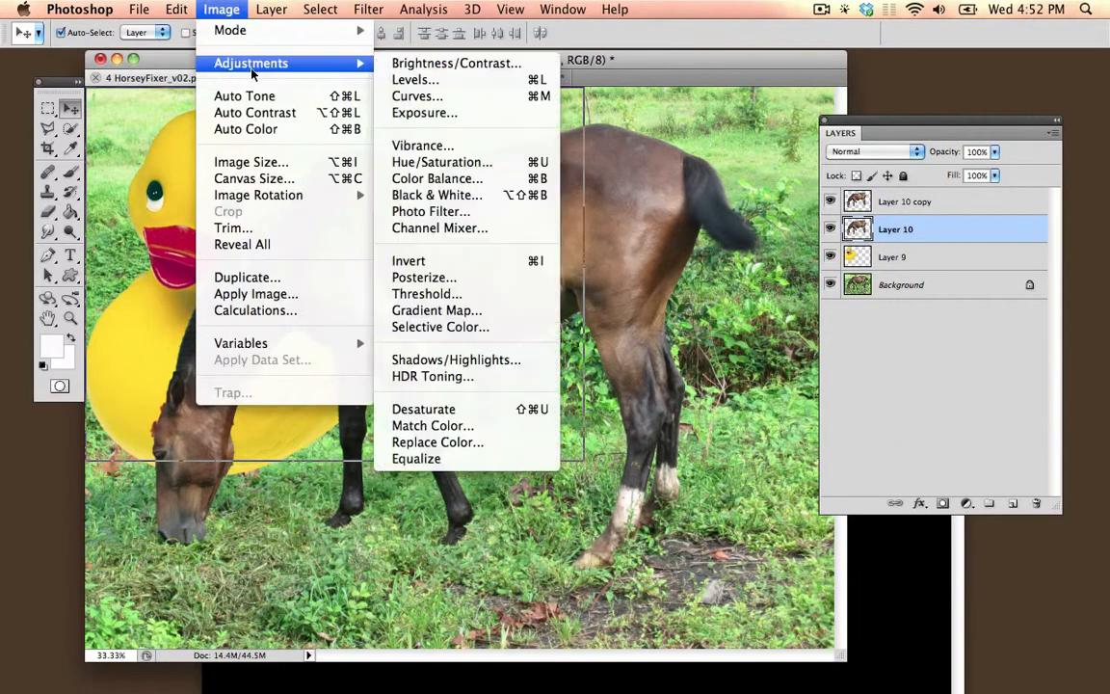
{"action": "left_click", "coordinate": [466, 88]}
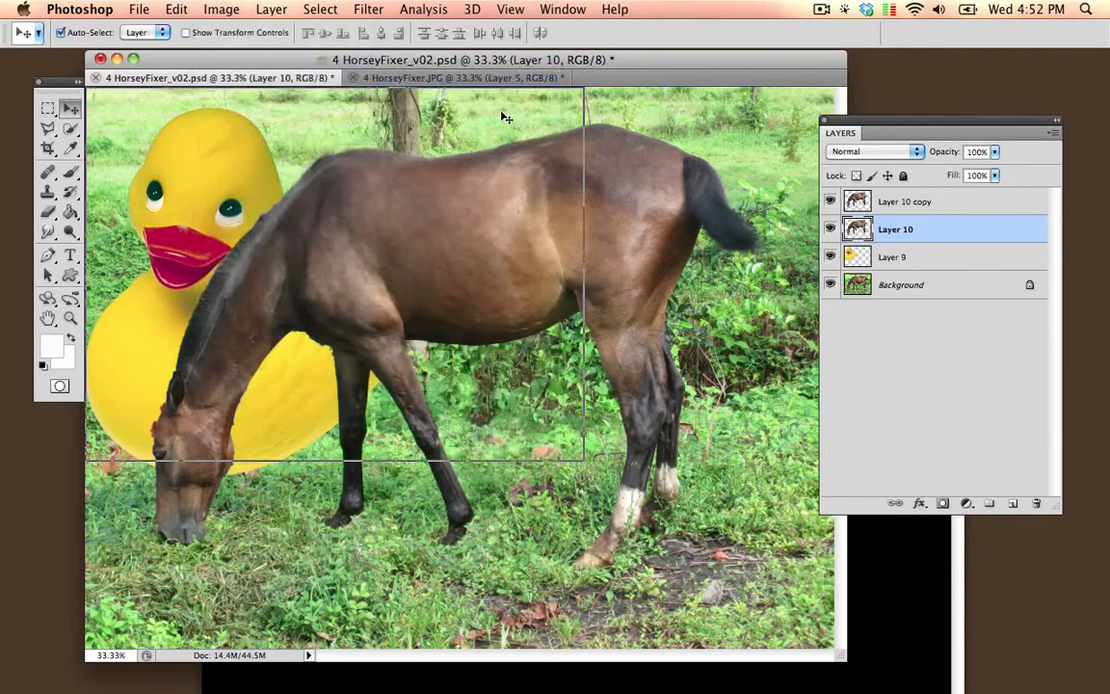
{"action": "left_click_drag", "start_coordinate": [933, 430], "coordinate": [764, 435]}
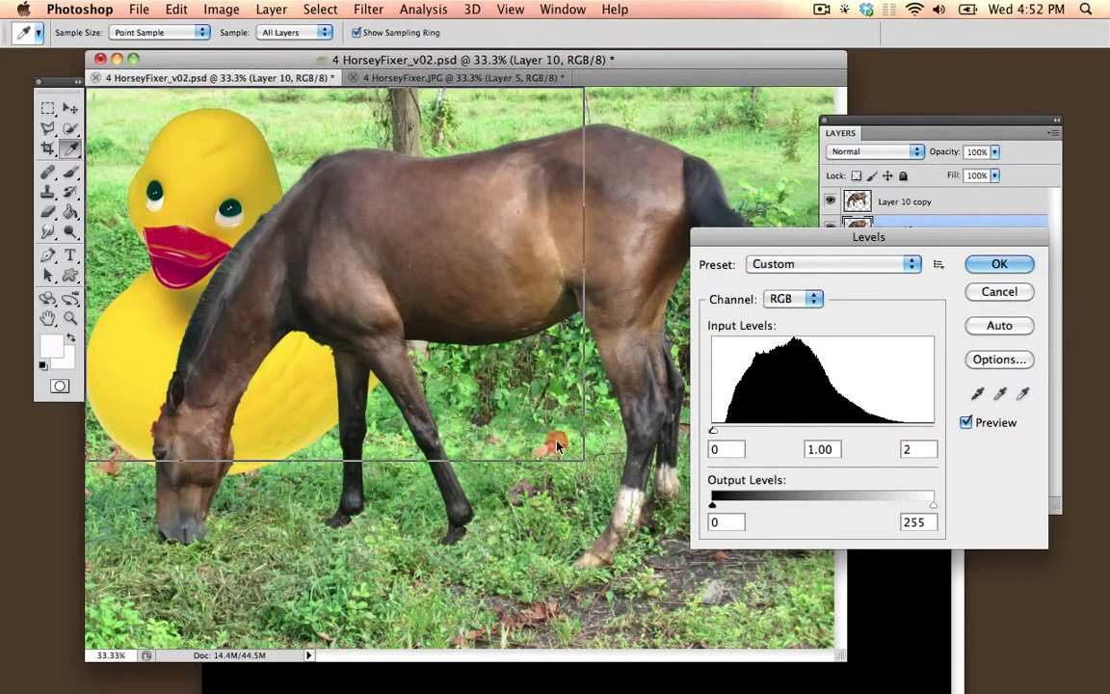
{"action": "left_click", "coordinate": [999, 264]}
{"action": "key", "text": "v"}
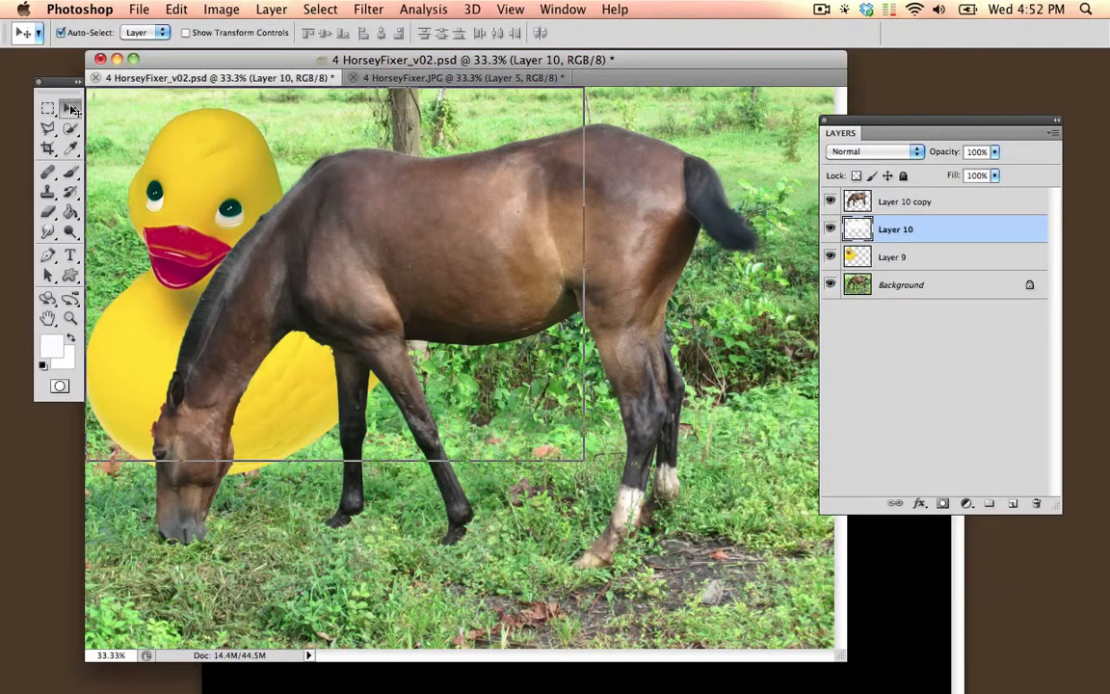
- Offset the white silhouette on Layer 10 downward behind the horse and invert it to black
{"action": "key", "text": "super+t"}
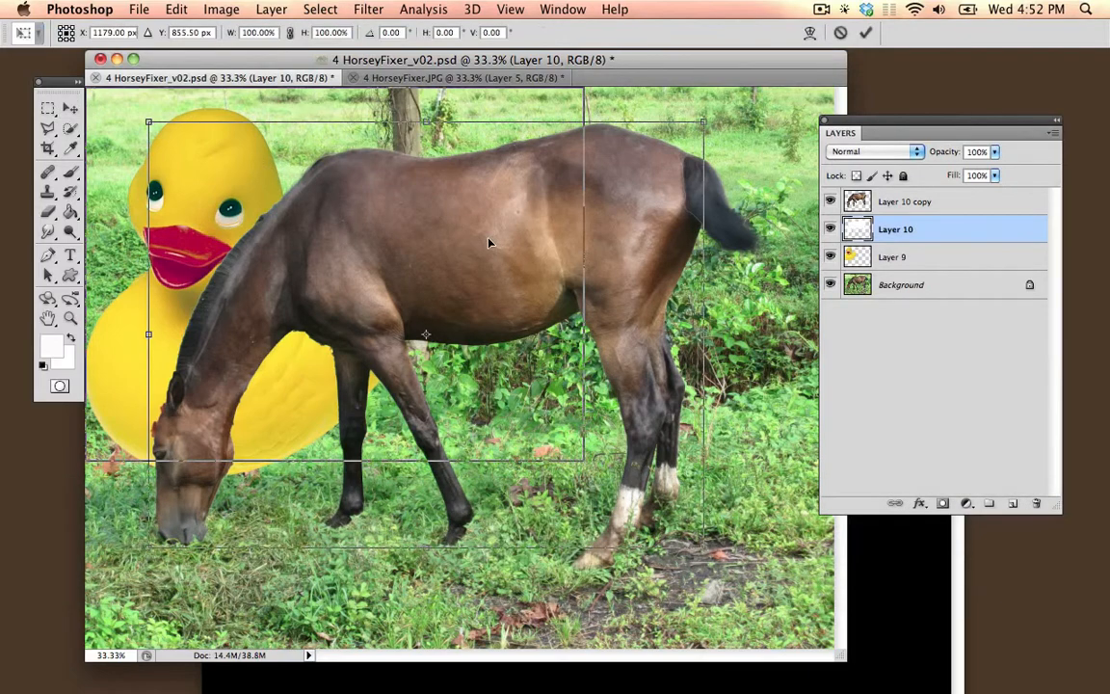
{"action": "left_click_drag", "start_coordinate": [489, 286], "coordinate": [488, 285]}
{"action": "key", "text": "Return"}
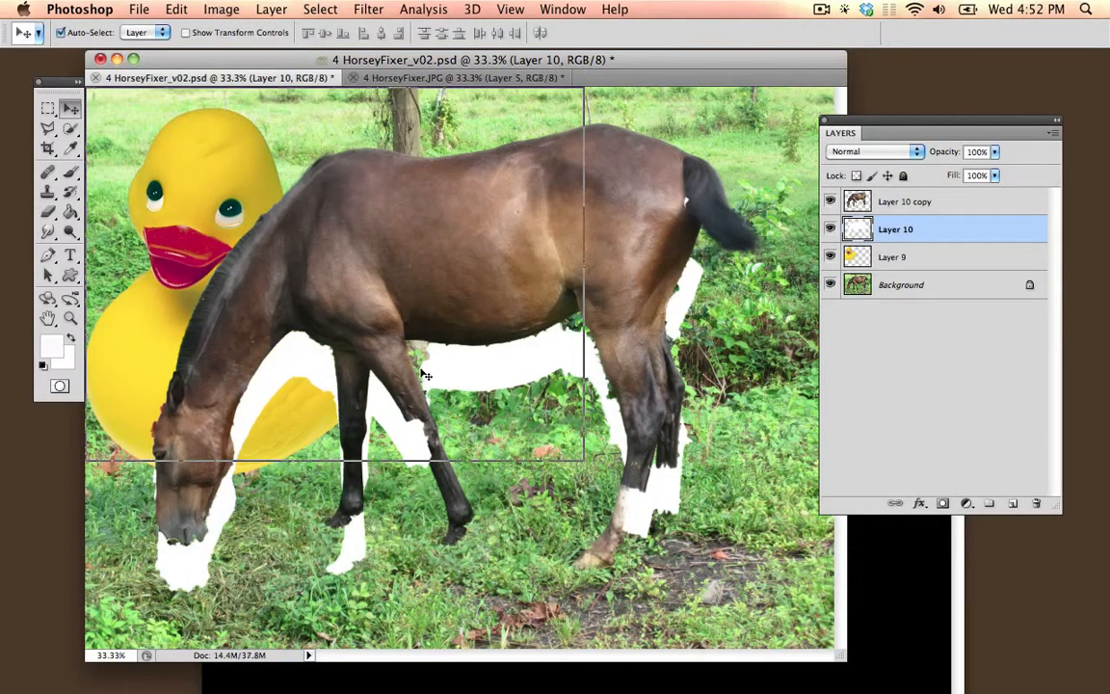
{"action": "key", "text": "super+i"}
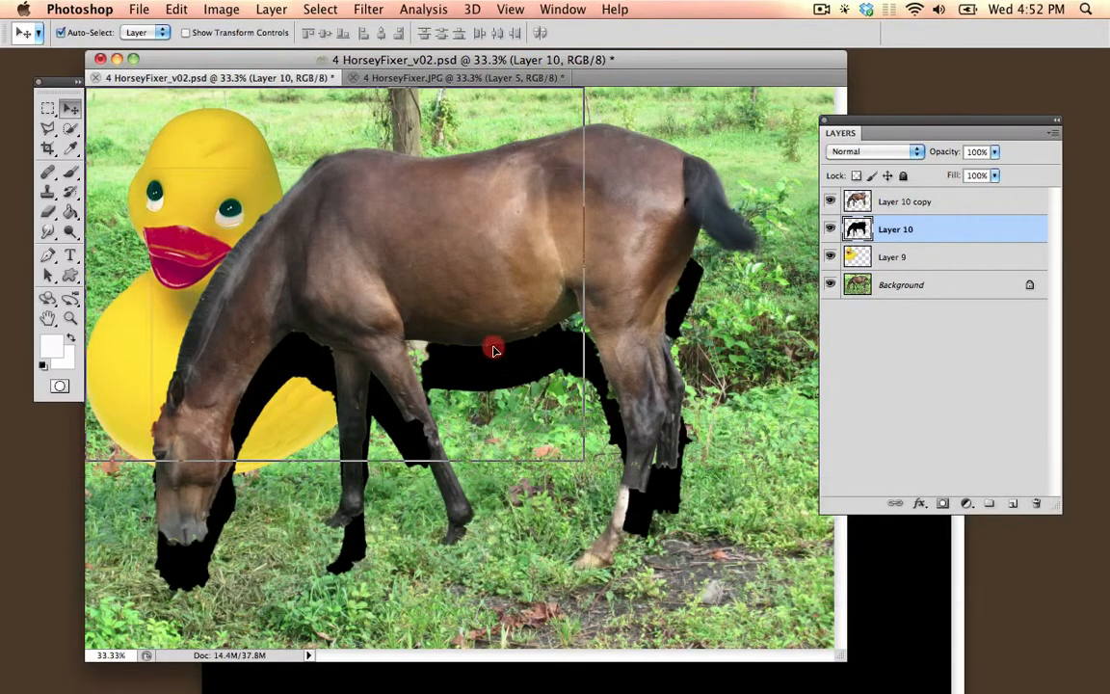
- Apply a Gaussian Blur with a radius of 29.0 pixels to the black silhouette on Layer 10
{"action": "left_click", "coordinate": [424, 8]}
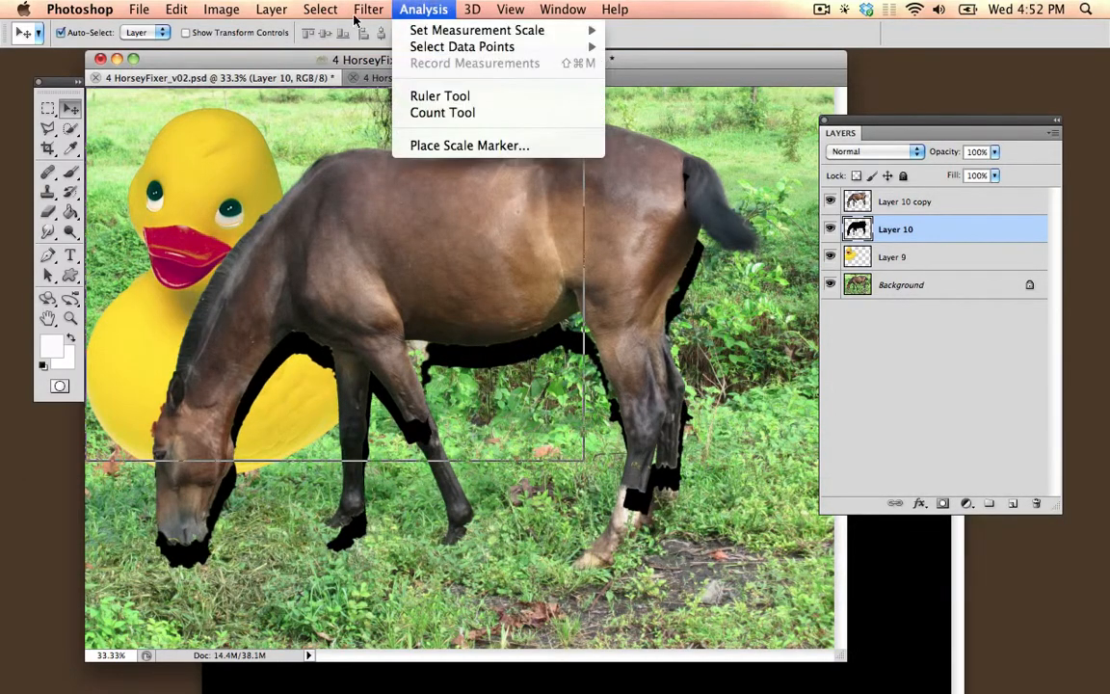
{"action": "mouse_move", "coordinate": [365, 11]}
{"action": "mouse_move", "coordinate": [436, 178]}
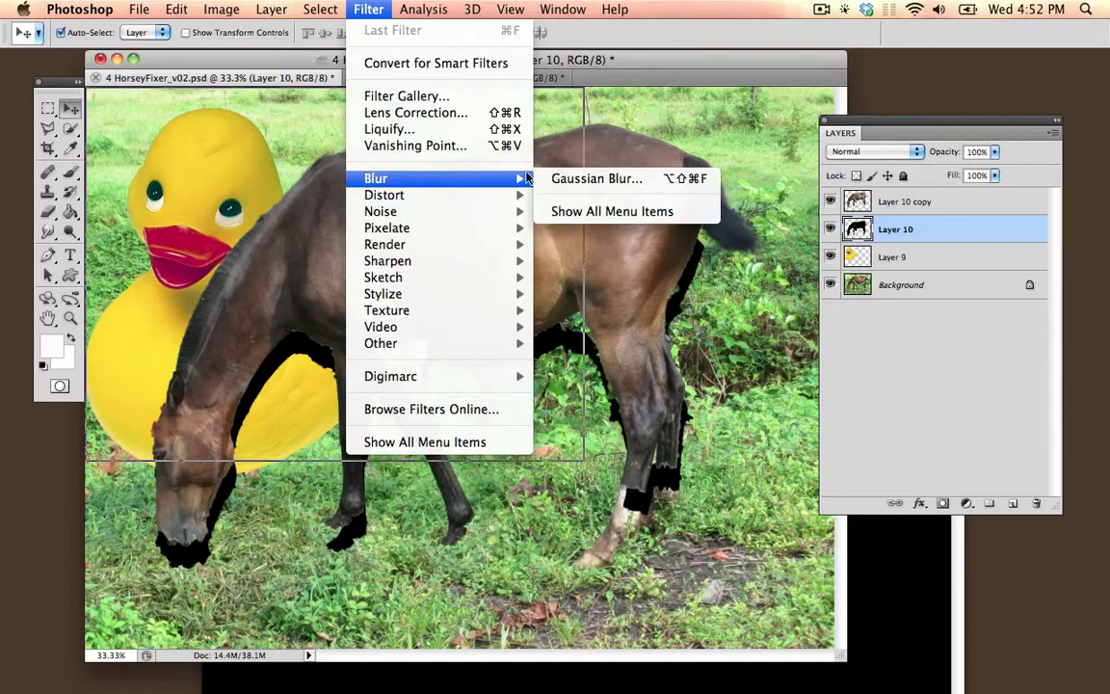
{"action": "left_click", "coordinate": [574, 182]}
{"action": "left_click_drag", "start_coordinate": [787, 527], "coordinate": [863, 522]}
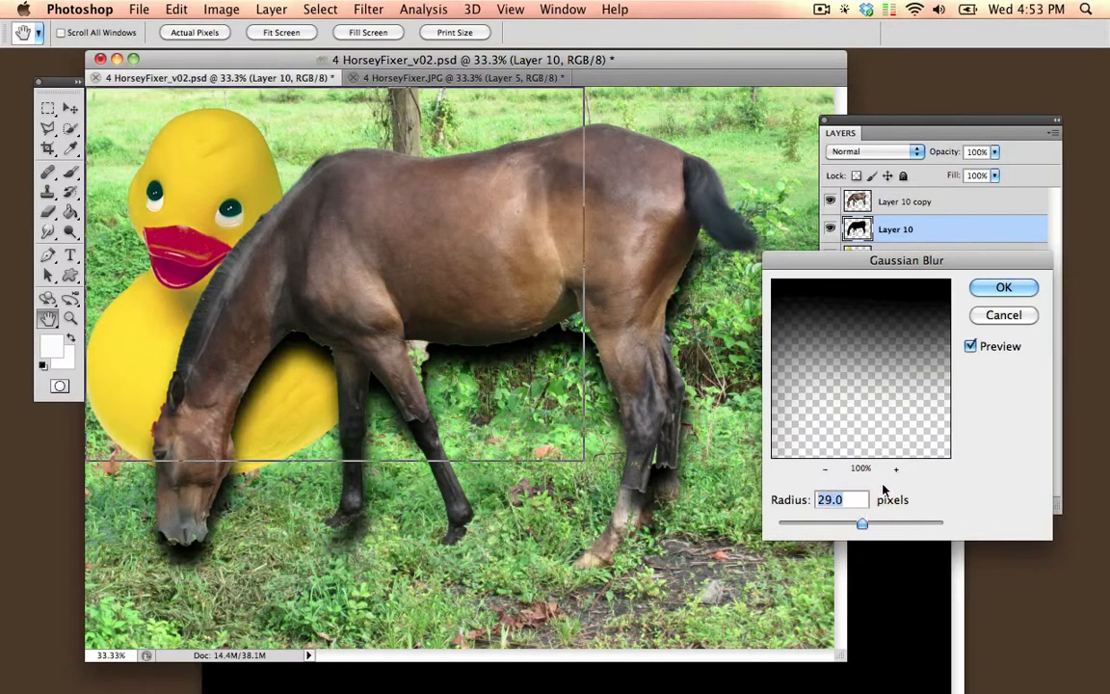
{"action": "key", "text": "Return"}
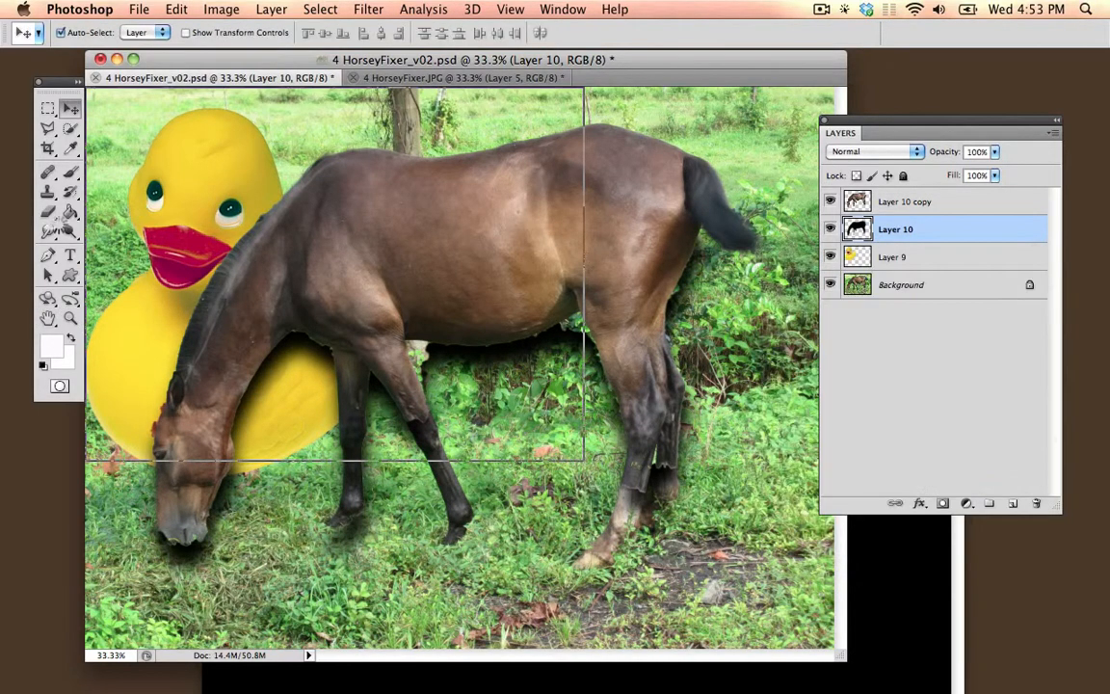
- Erase the blurred shadow around the horse's muzzle, legs and belly, keeping it over the duck, and set Layer 10's opacity to 60%
{"action": "left_click", "coordinate": [48, 210]}
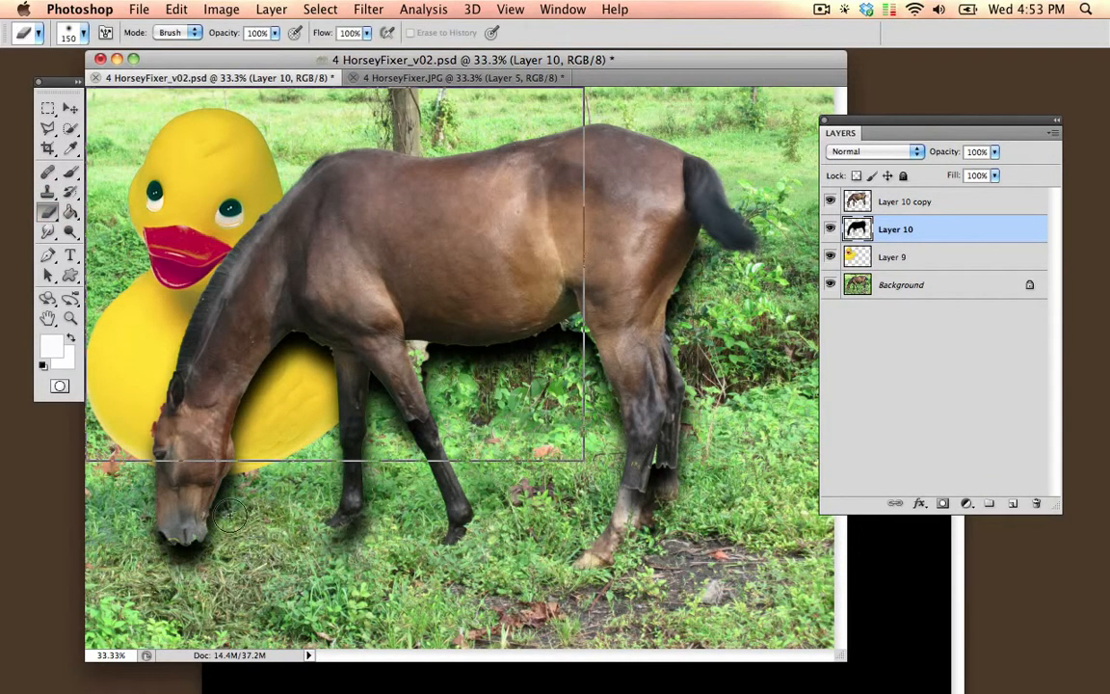
{"action": "mouse_move", "coordinate": [230, 515]}
{"action": "left_mouse_down"}
{"action": "mouse_move", "coordinate": [178, 495]}
{"action": "mouse_move", "coordinate": [238, 485]}
{"action": "mouse_move", "coordinate": [193, 563]}
{"action": "mouse_move", "coordinate": [255, 557]}
{"action": "left_mouse_up"}
{"action": "mouse_move", "coordinate": [402, 416]}
{"action": "left_mouse_down"}
{"action": "mouse_move", "coordinate": [419, 367]}
{"action": "mouse_move", "coordinate": [364, 421]}
{"action": "mouse_move", "coordinate": [357, 513]}
{"action": "mouse_move", "coordinate": [432, 494]}
{"action": "mouse_move", "coordinate": [395, 373]}
{"action": "mouse_move", "coordinate": [560, 339]}
{"action": "mouse_move", "coordinate": [650, 459]}
{"action": "mouse_move", "coordinate": [682, 240]}
{"action": "mouse_move", "coordinate": [633, 542]}
{"action": "mouse_move", "coordinate": [579, 453]}
{"action": "mouse_move", "coordinate": [625, 271]}
{"action": "mouse_move", "coordinate": [664, 216]}
{"action": "mouse_move", "coordinate": [665, 370]}
{"action": "mouse_move", "coordinate": [528, 318]}
{"action": "left_mouse_up"}
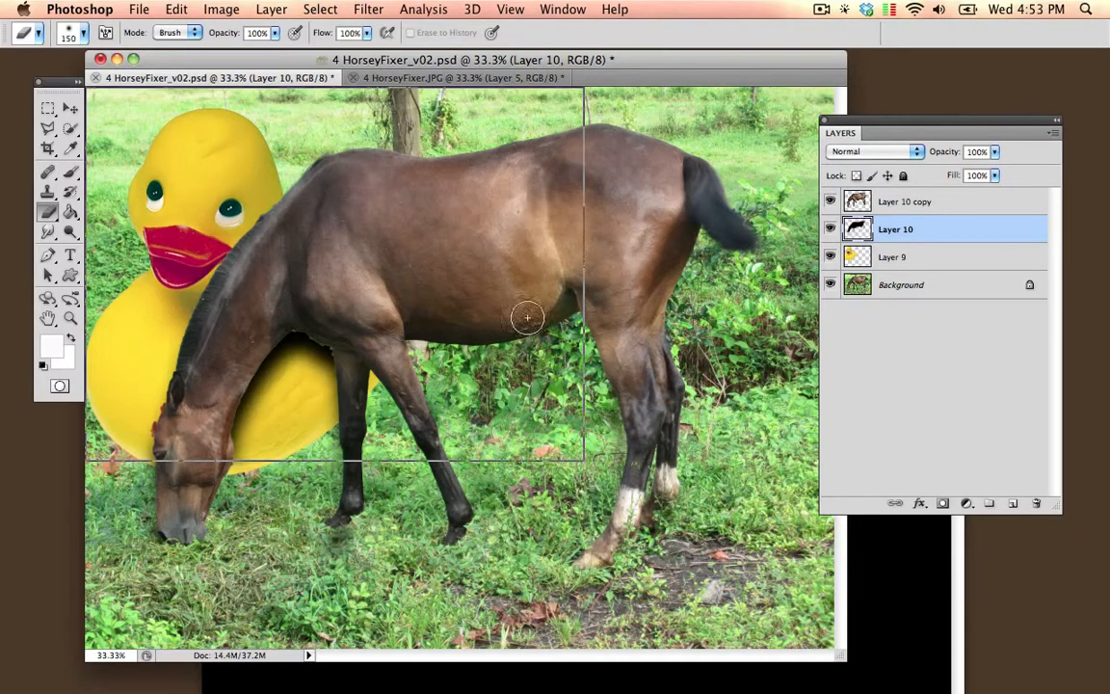
{"action": "left_click", "coordinate": [995, 152]}
{"action": "left_click_drag", "start_coordinate": [992, 175], "coordinate": [964, 177]}
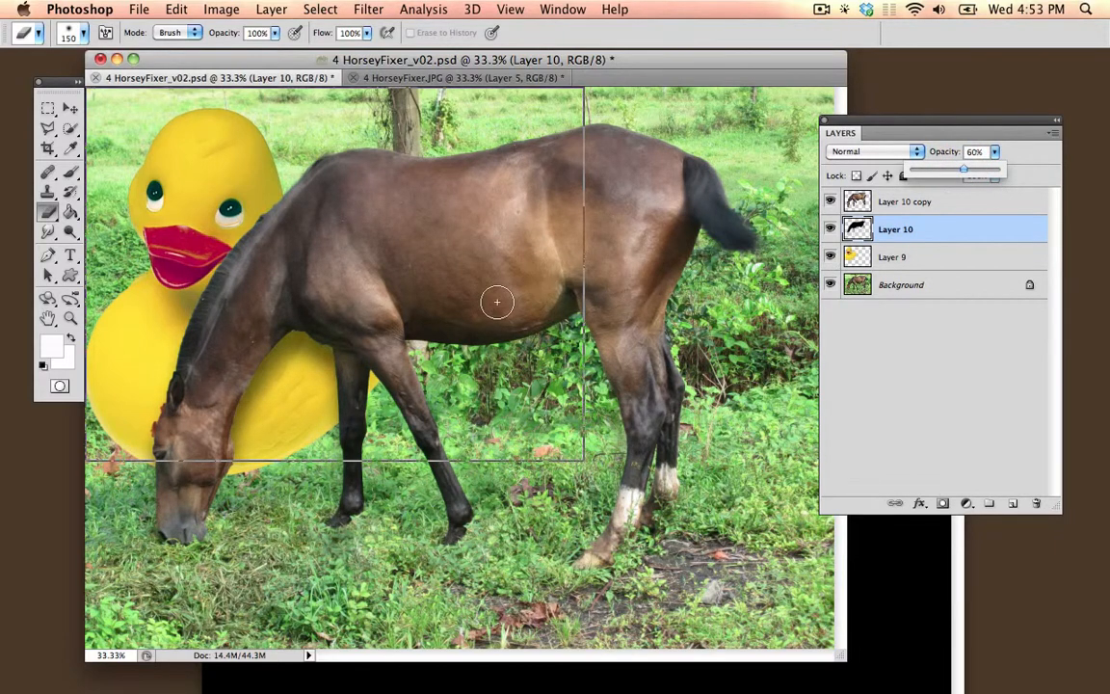
- Compare the composite with the earlier version in the 4 HorseyFixer.JPG document
{"action": "left_click_drag", "start_coordinate": [613, 58], "coordinate": [603, 59]}
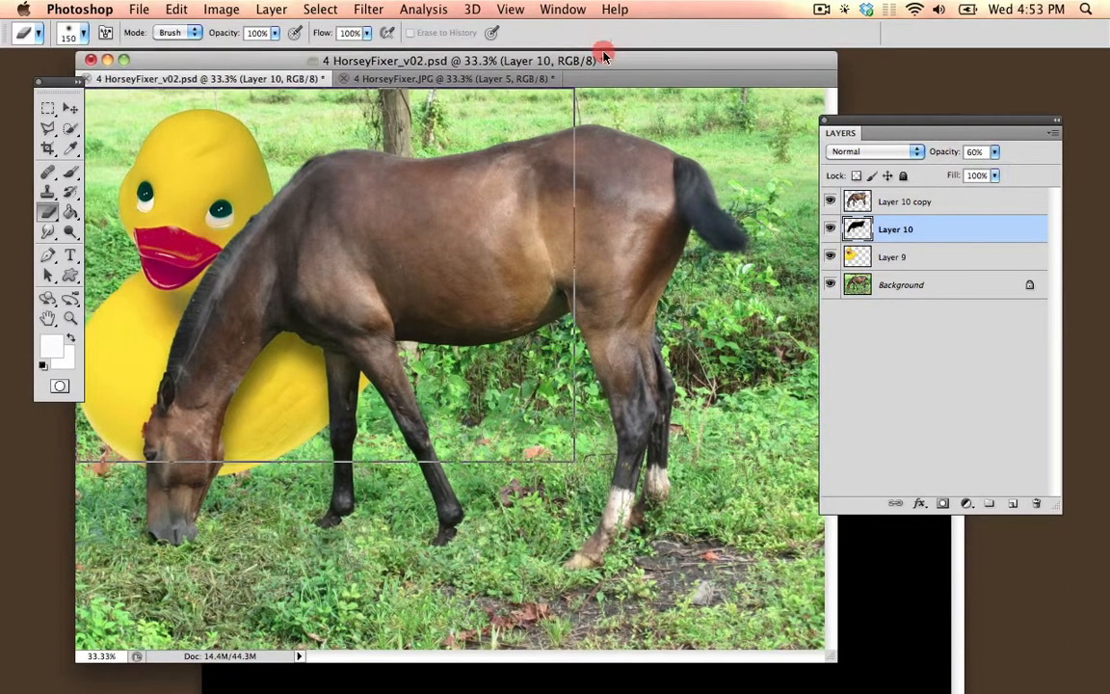
{"action": "left_click", "coordinate": [424, 78]}
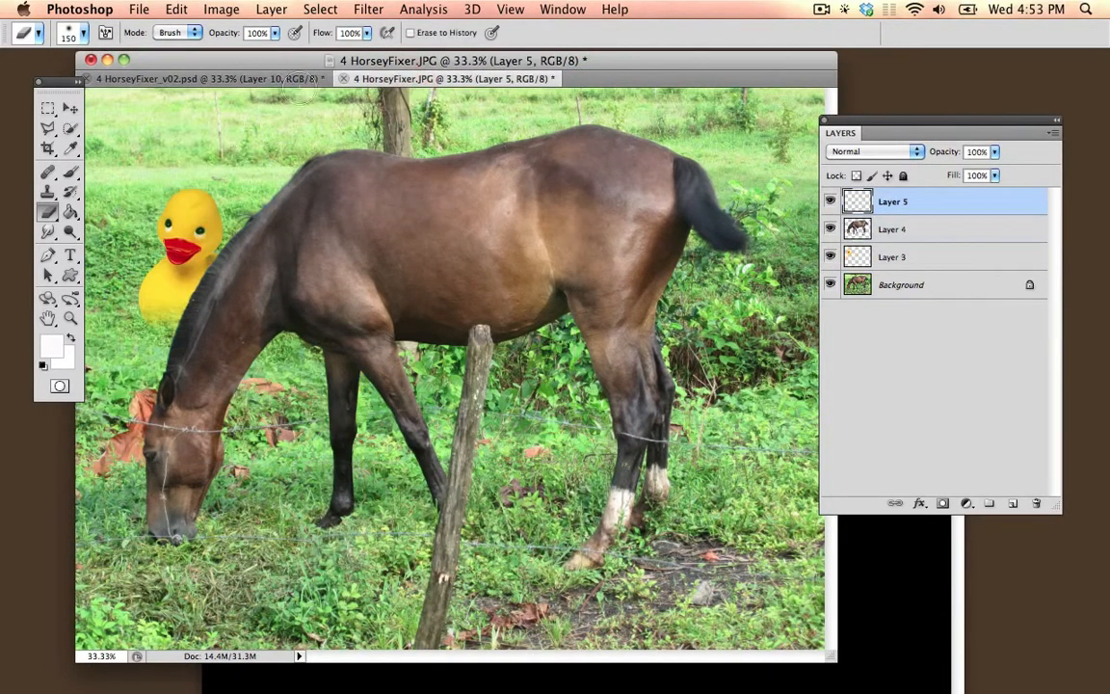
{"action": "left_click", "coordinate": [256, 77]}
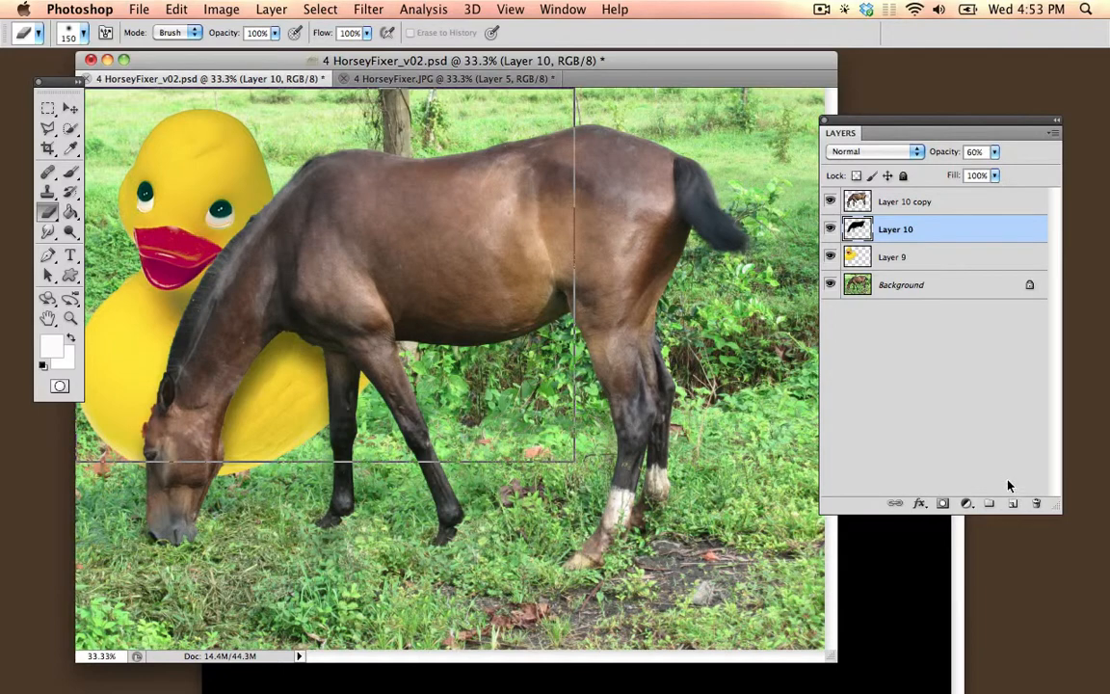
- Add a Levels adjustment layer above Layer 10 copy with RGB shadow input 14 and midtone input 0.38
{"action": "left_click", "coordinate": [944, 202]}
{"action": "left_click", "coordinate": [967, 503]}
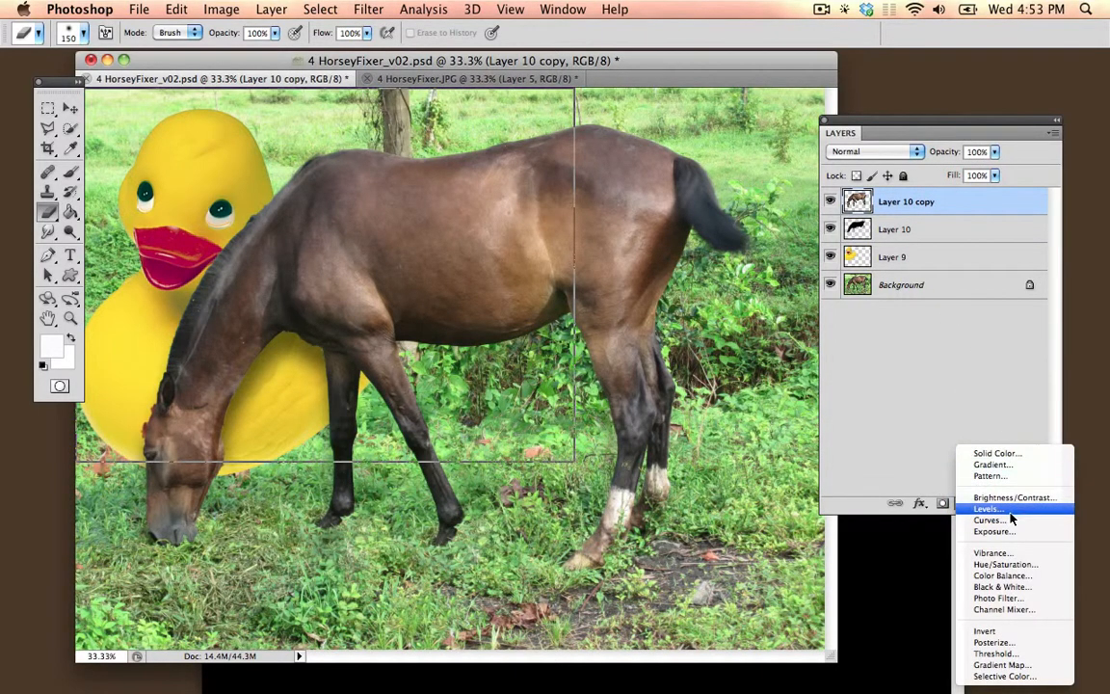
{"action": "left_click", "coordinate": [925, 464]}
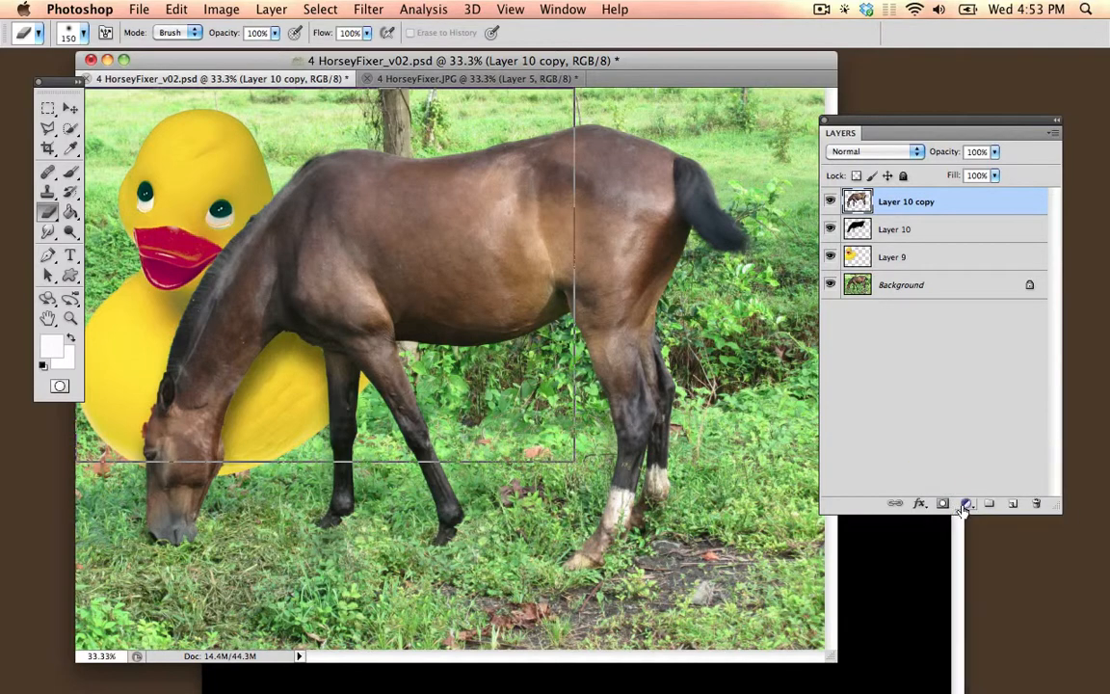
{"action": "left_click", "coordinate": [966, 503]}
{"action": "left_click", "coordinate": [971, 511]}
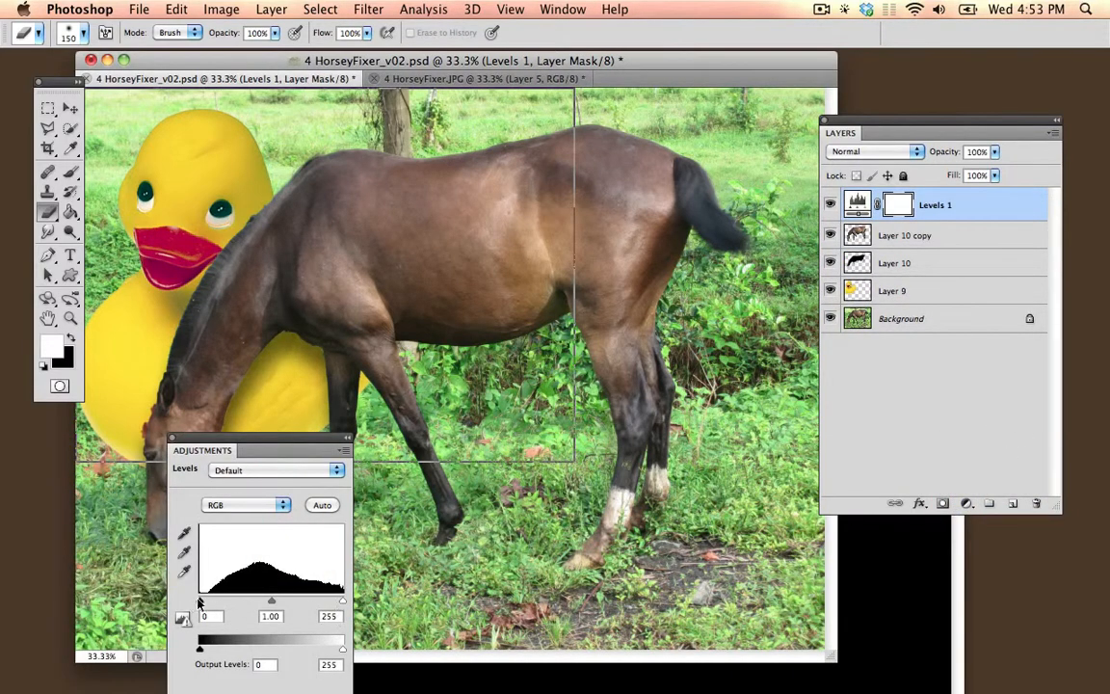
{"action": "left_click_drag", "start_coordinate": [200, 603], "coordinate": [309, 604]}
- Set the Red channel midtone input of the Levels adjustment layer to 1.39
{"action": "left_click", "coordinate": [265, 508]}
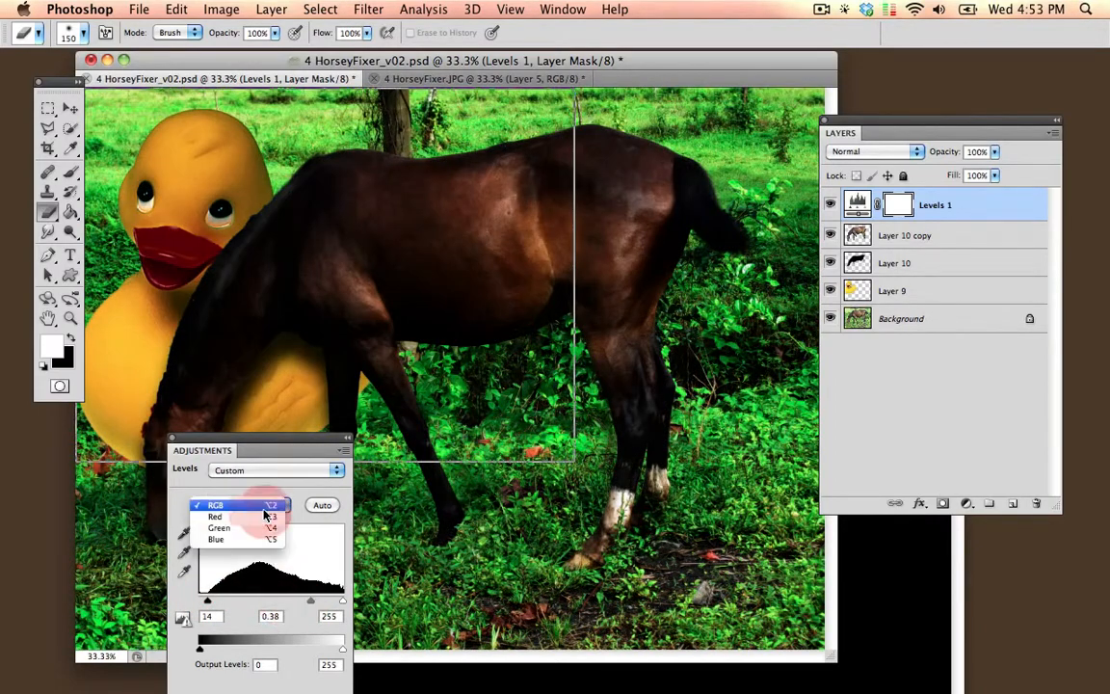
{"action": "left_click", "coordinate": [265, 511]}
{"action": "left_click", "coordinate": [264, 509]}
{"action": "left_click", "coordinate": [265, 539]}
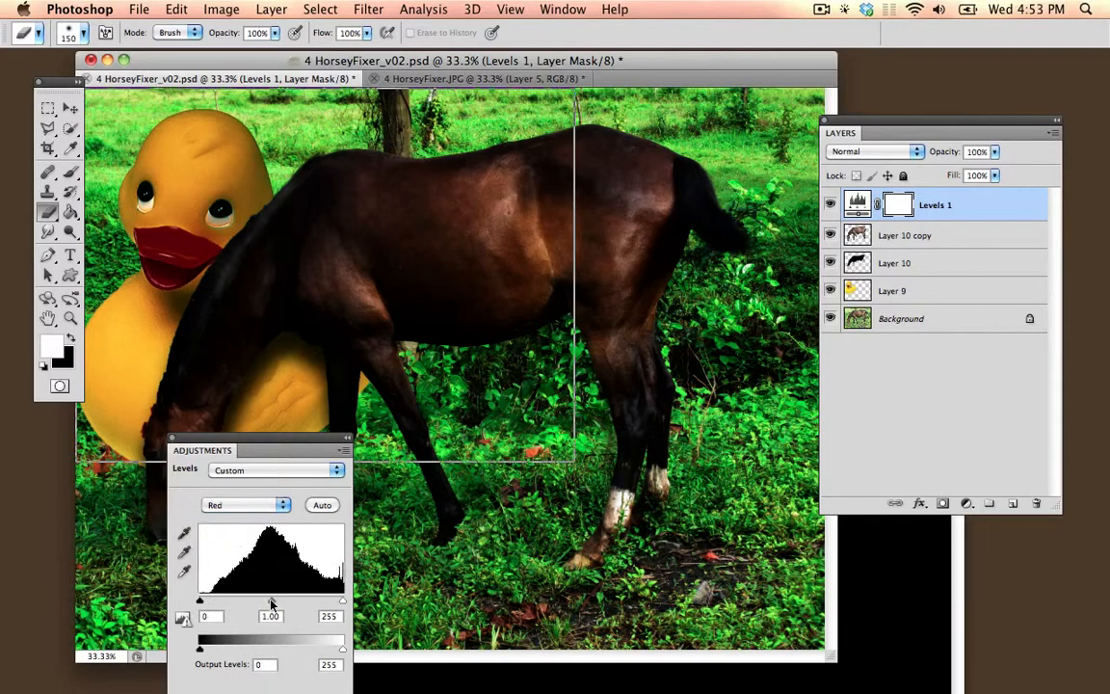
{"action": "mouse_move", "coordinate": [272, 603]}
{"action": "left_mouse_down"}
{"action": "mouse_move", "coordinate": [304, 602]}
{"action": "mouse_move", "coordinate": [255, 599]}
{"action": "left_mouse_up"}
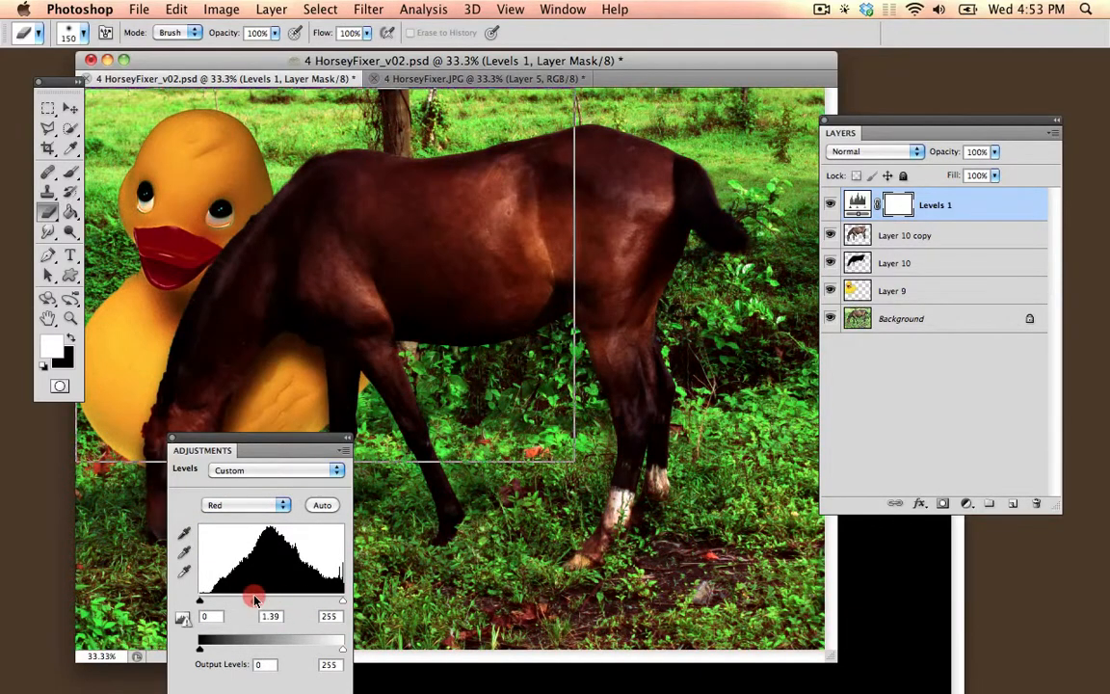
{"action": "left_click", "coordinate": [174, 440]}
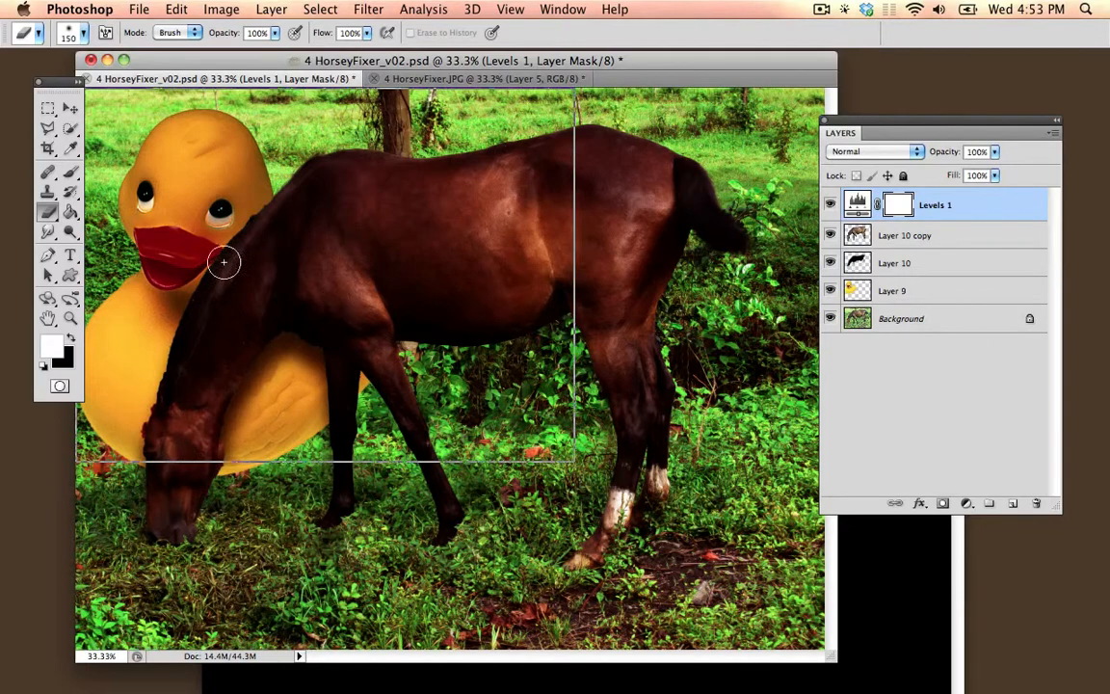
{"action": "left_click", "coordinate": [47, 148]}
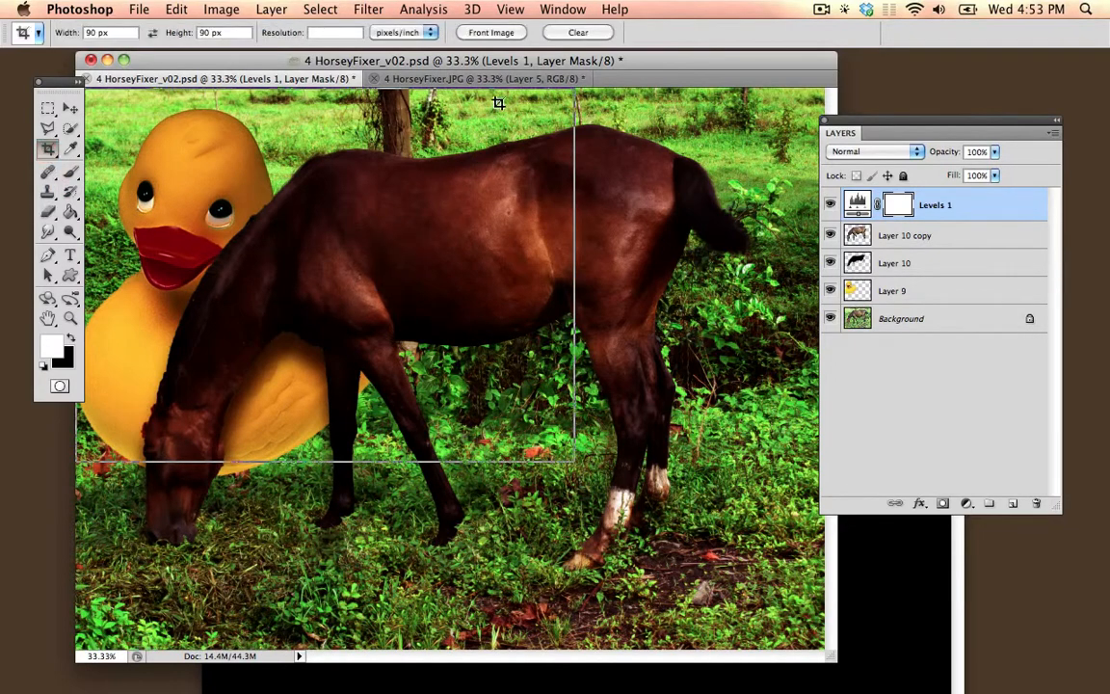
{"action": "left_click_drag", "start_coordinate": [502, 97], "coordinate": [125, 476]}
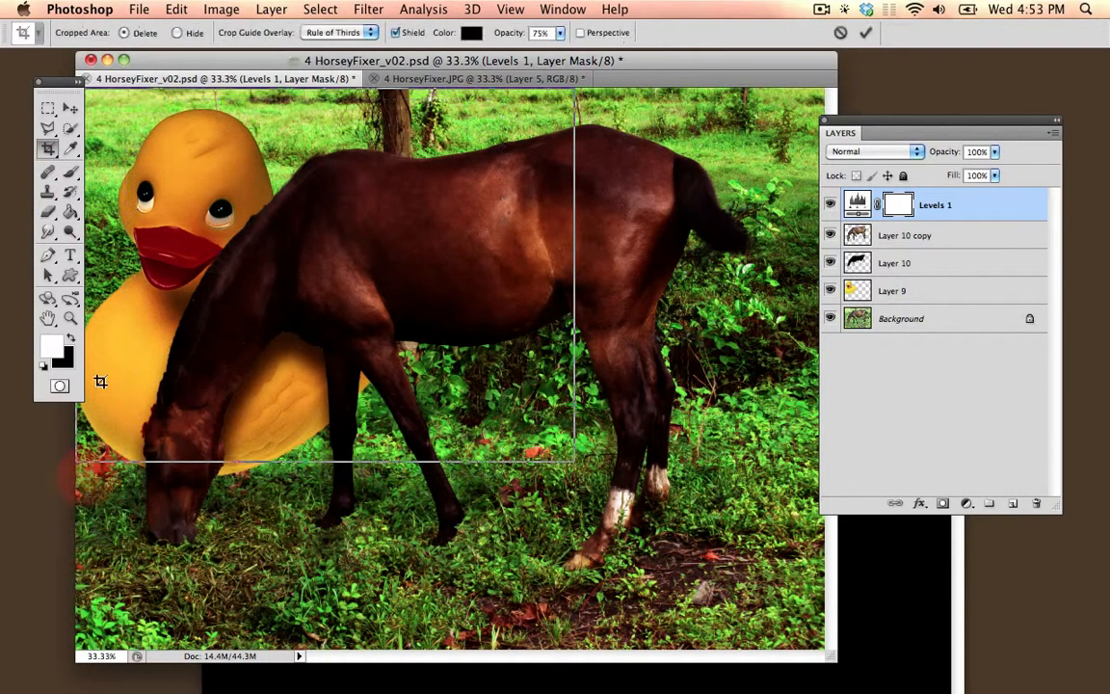
{"action": "key", "text": "Escape"}
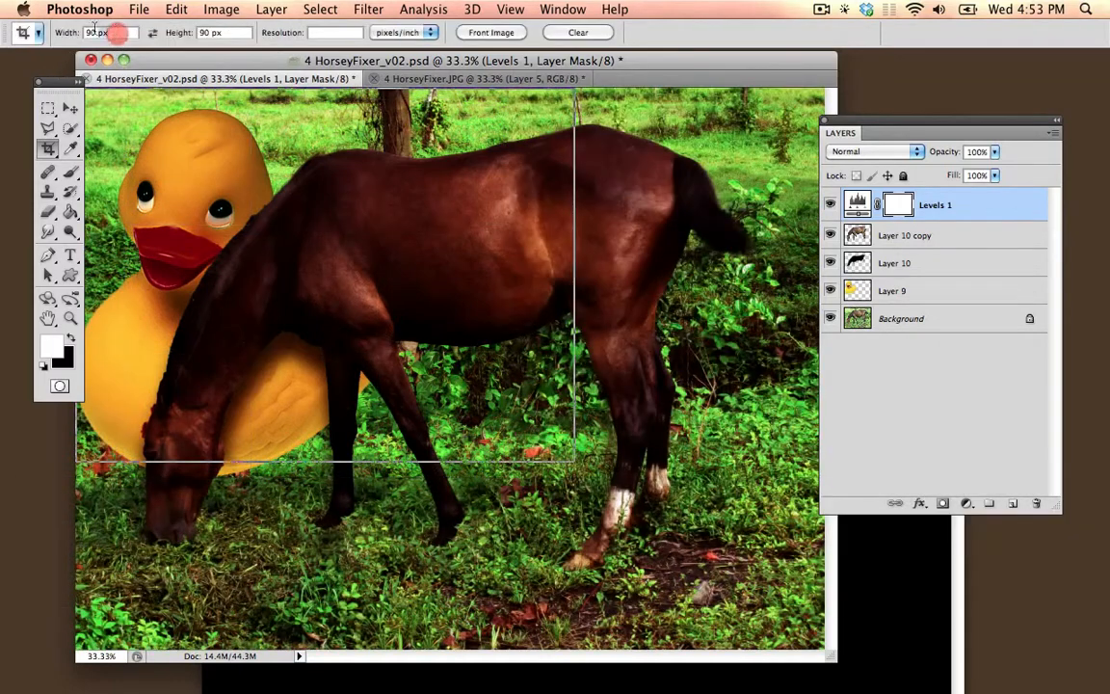
- Clear the Crop tool's fixed width and height and crop the image to the duck and the front part of the horse
{"action": "left_click_drag", "start_coordinate": [114, 32], "coordinate": [28, 33]}
{"action": "key", "text": "BackSpace"}
{"action": "key", "text": "Tab"}
{"action": "key", "text": "BackSpace"}
{"action": "key", "text": "Tab"}
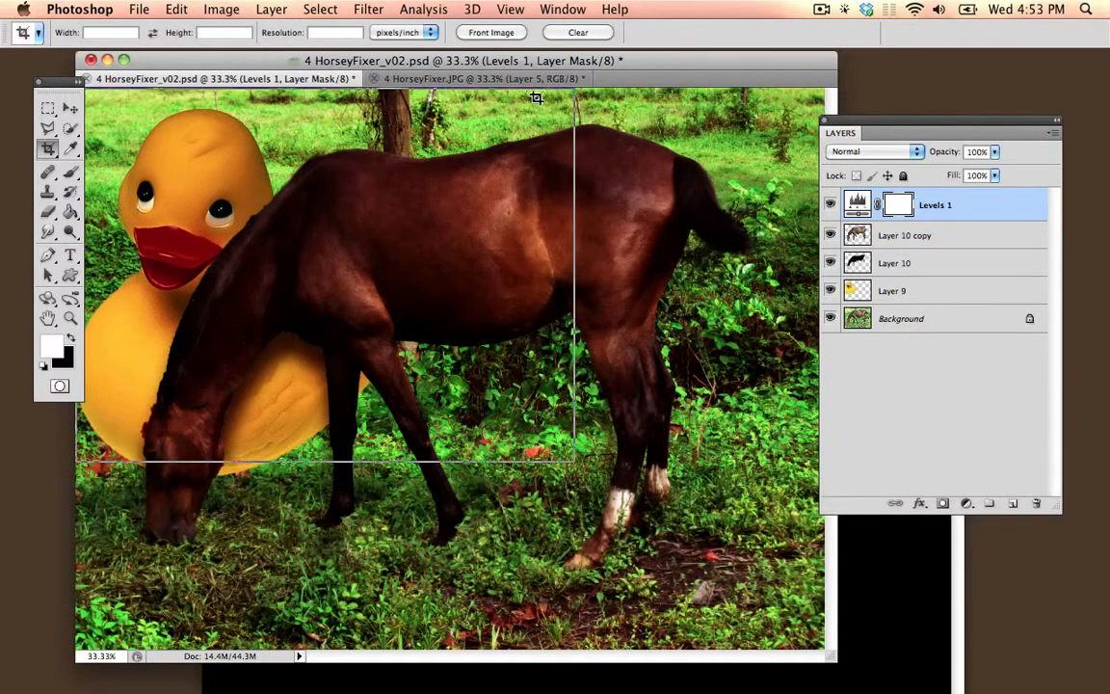
{"action": "left_click_drag", "start_coordinate": [537, 97], "coordinate": [67, 451]}
{"action": "key", "text": "Return"}
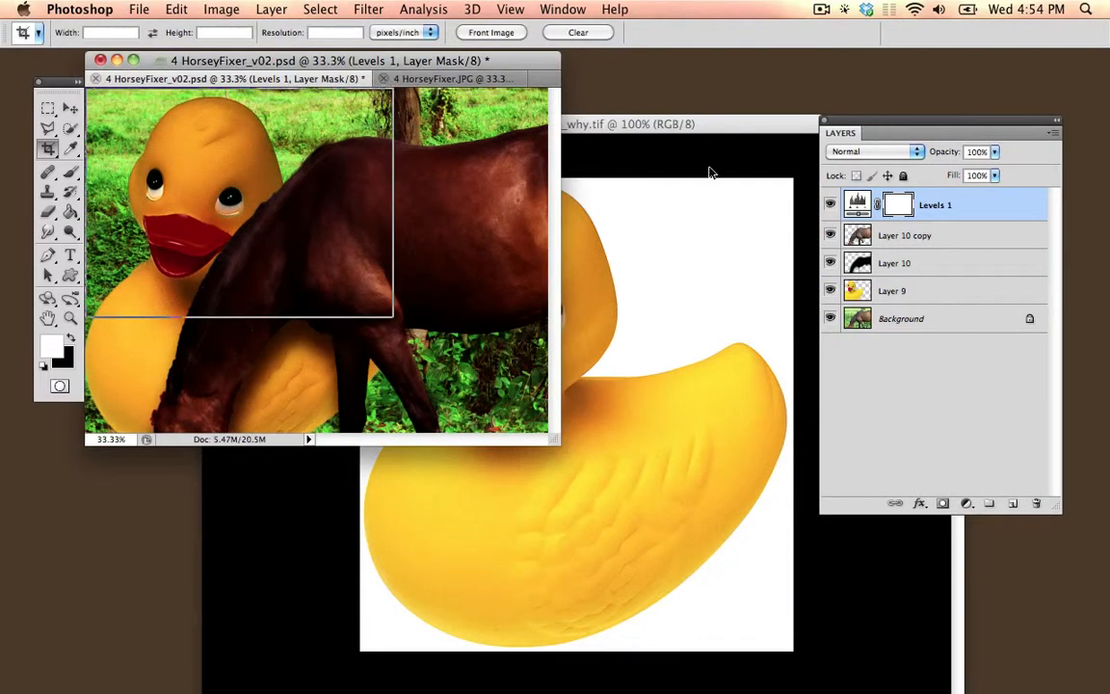
- Hide all the layers from Levels 1 down to Background and show them again
{"action": "left_click_drag", "start_coordinate": [826, 207], "coordinate": [863, 372]}
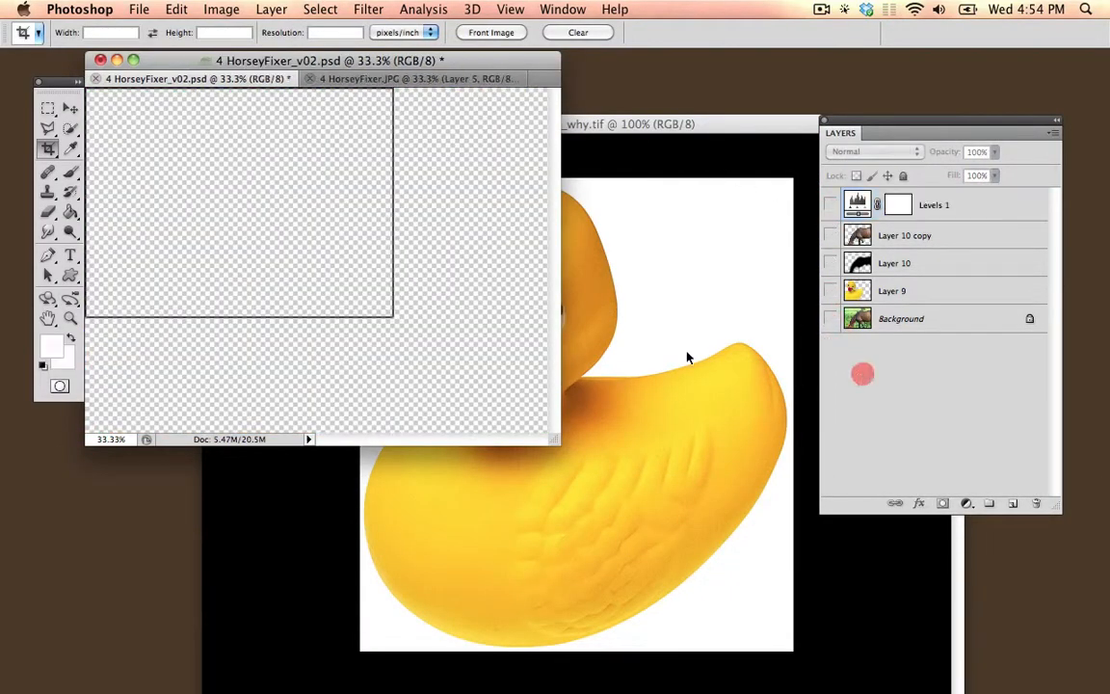
{"action": "key", "text": "v"}
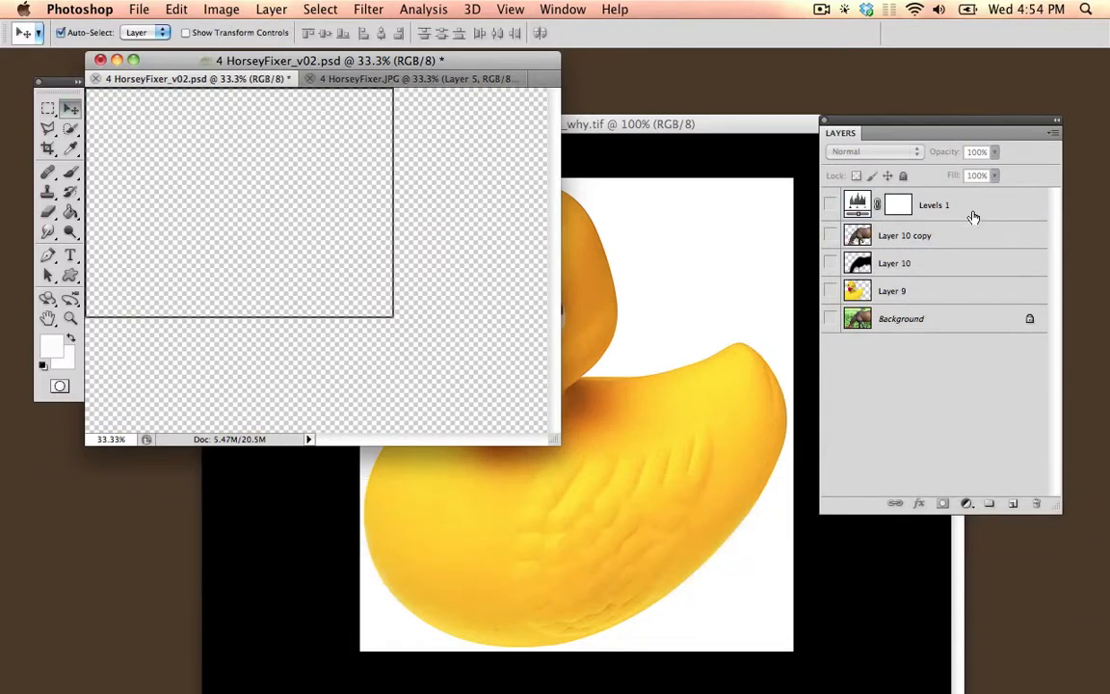
{"action": "left_click_drag", "start_coordinate": [835, 211], "coordinate": [833, 332]}
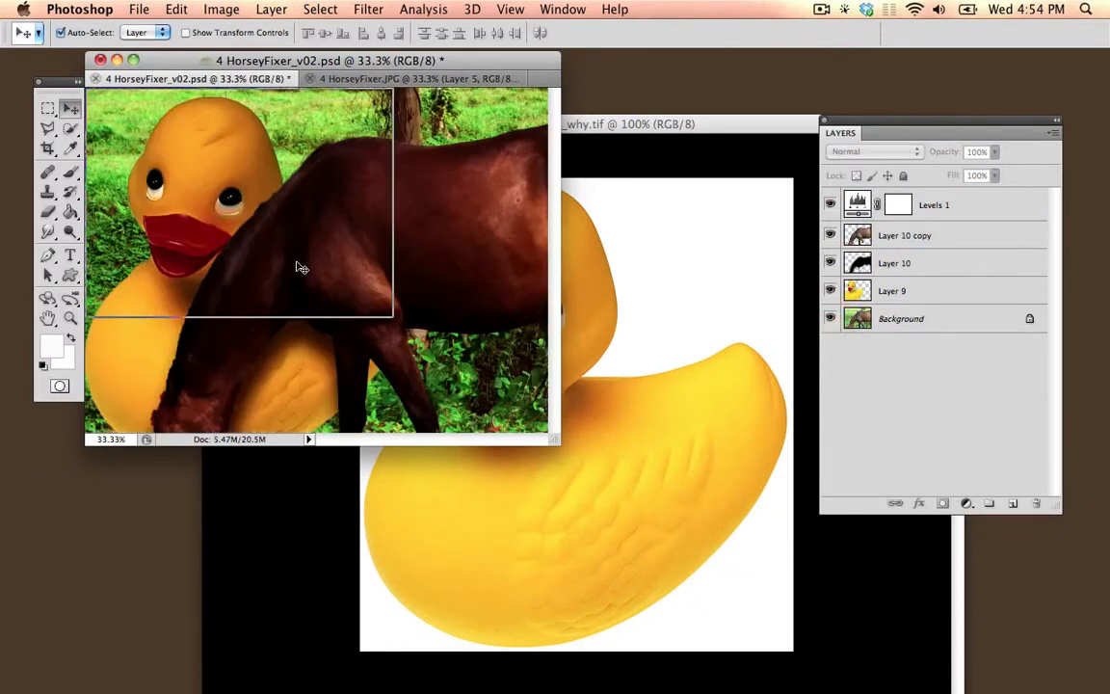
{"action": "left_click_drag", "start_coordinate": [342, 61], "coordinate": [412, 71]}
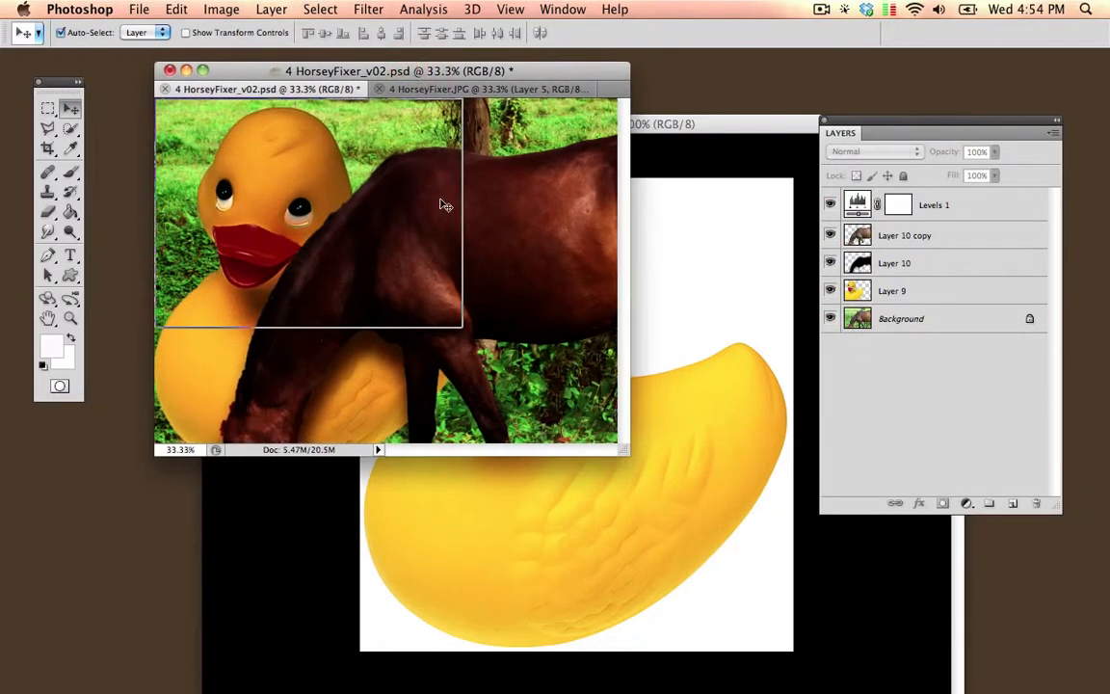
- Set up saving 4 HorseyFixer_v02 as a TIFF copy without layers, and cancel the save
{"action": "left_click", "coordinate": [133, 11]}
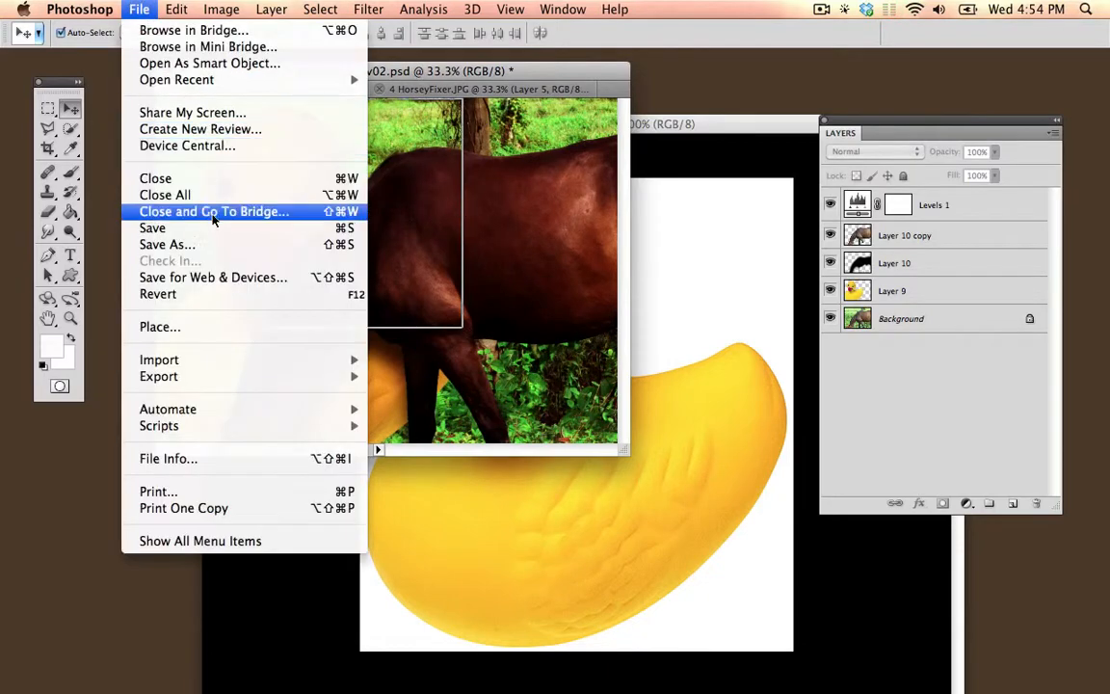
{"action": "left_click", "coordinate": [216, 244]}
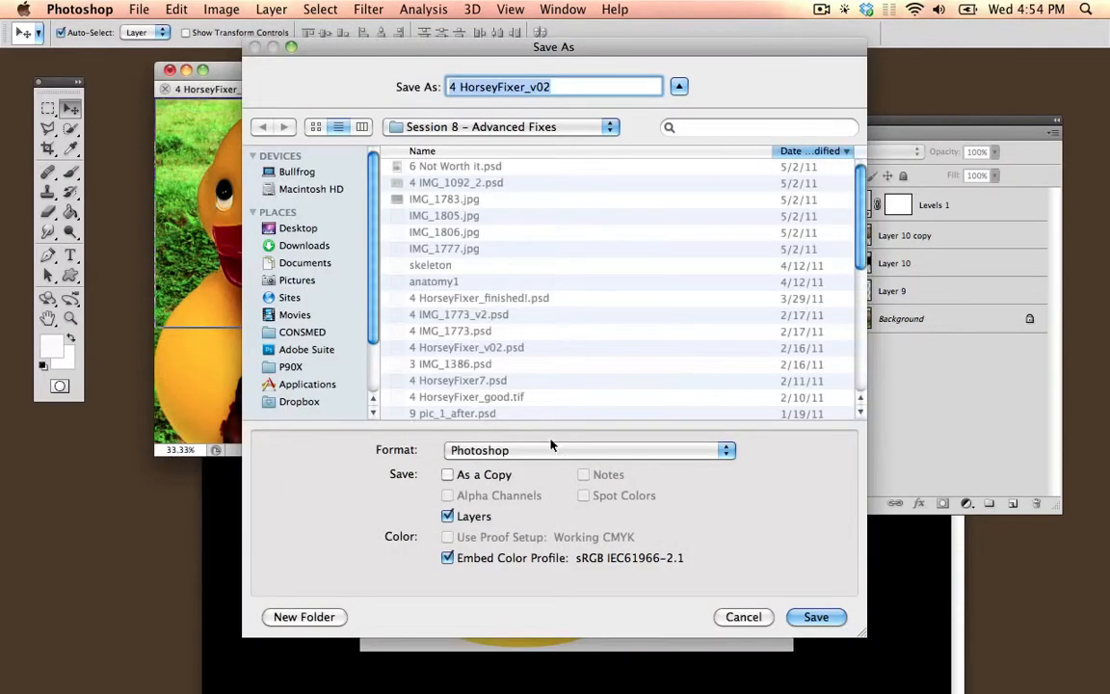
{"action": "left_click", "coordinate": [581, 449]}
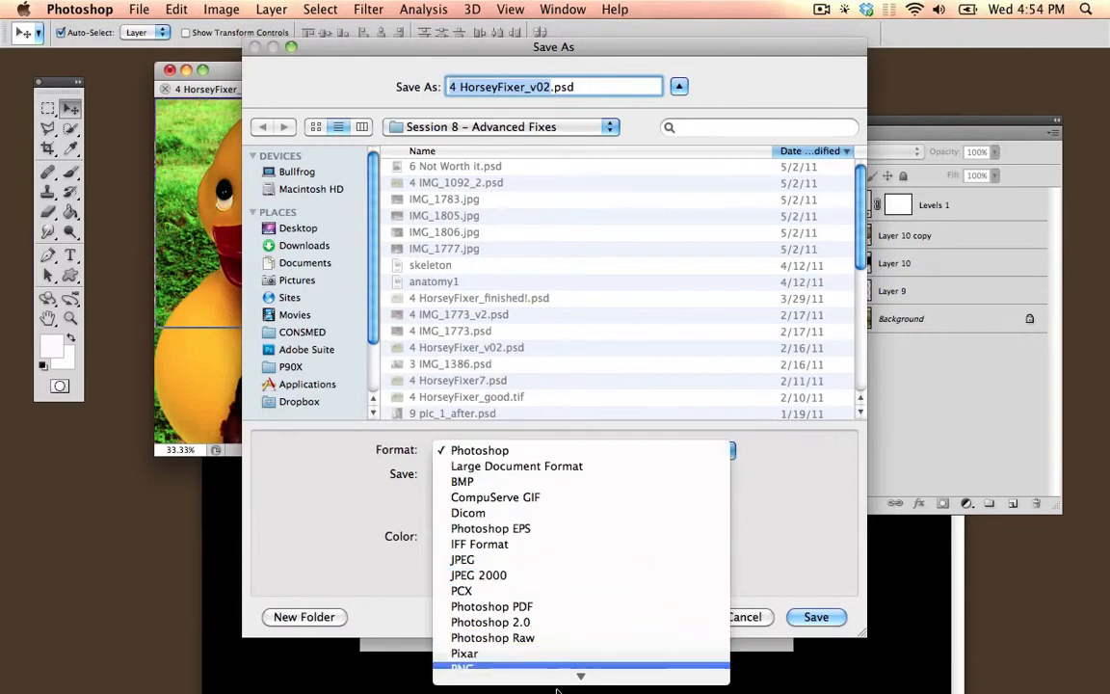
{"action": "left_click", "coordinate": [540, 638]}
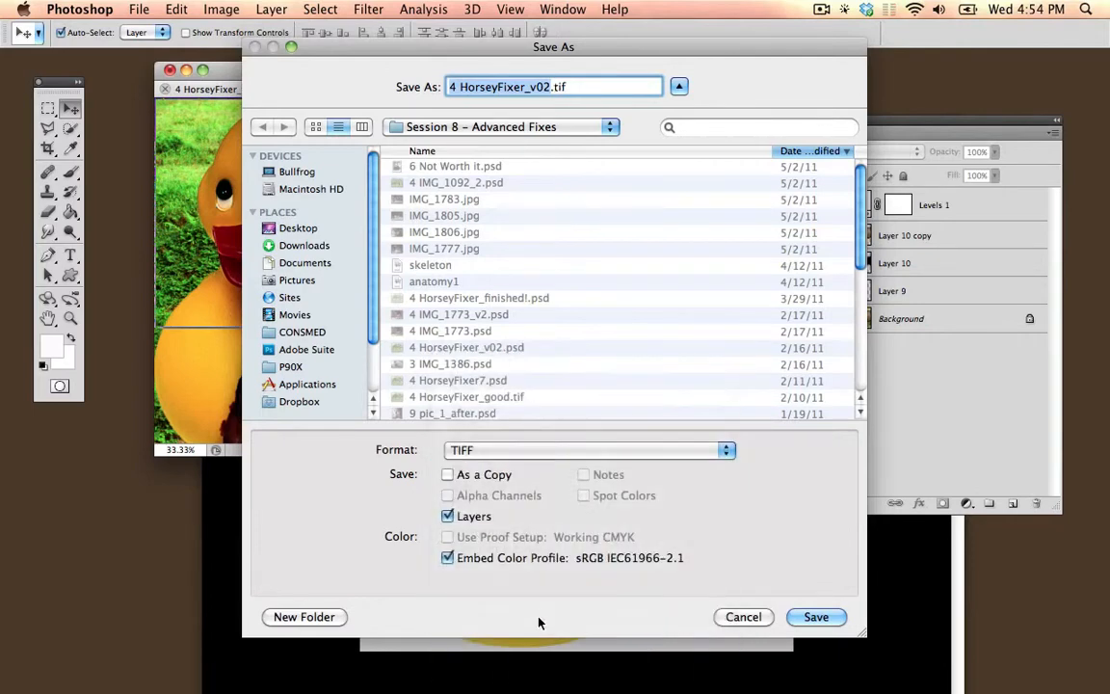
{"action": "left_click", "coordinate": [451, 517]}
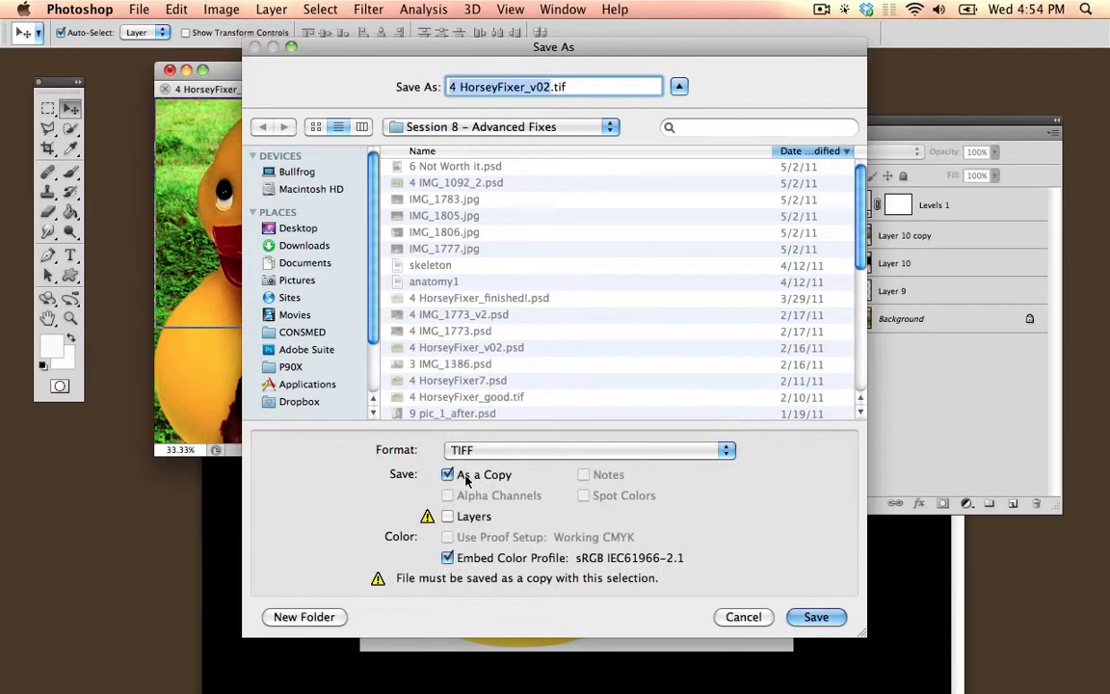
{"action": "left_click", "coordinate": [764, 621]}
{"action": "left_click", "coordinate": [821, 9]}
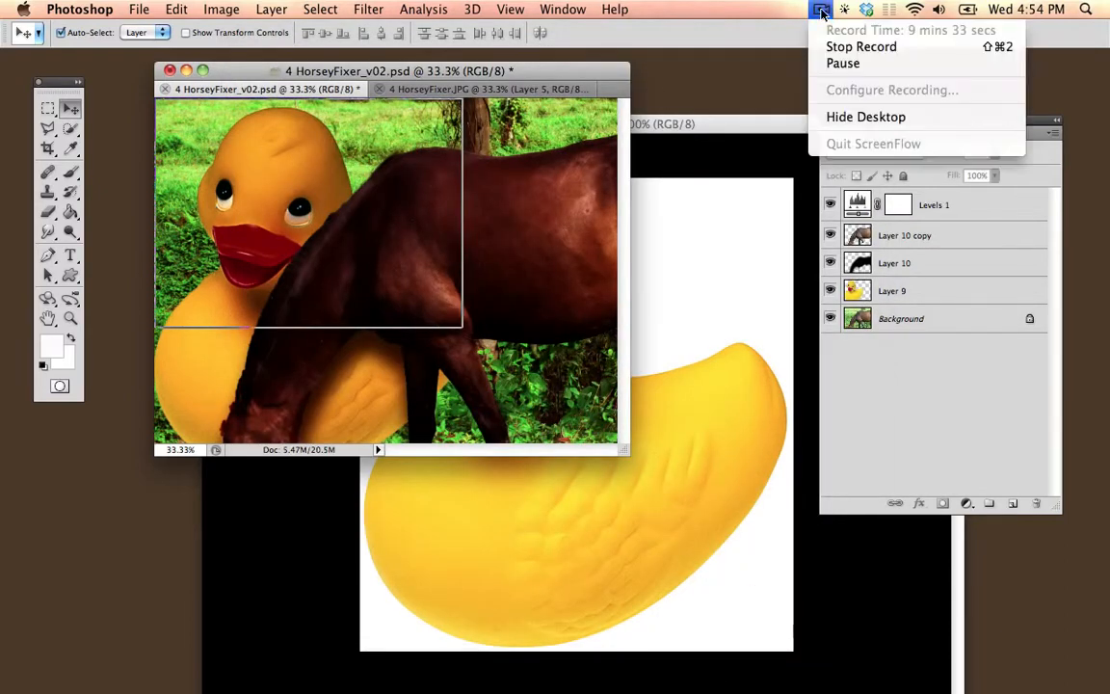
{"action": "left_click", "coordinate": [848, 114]}
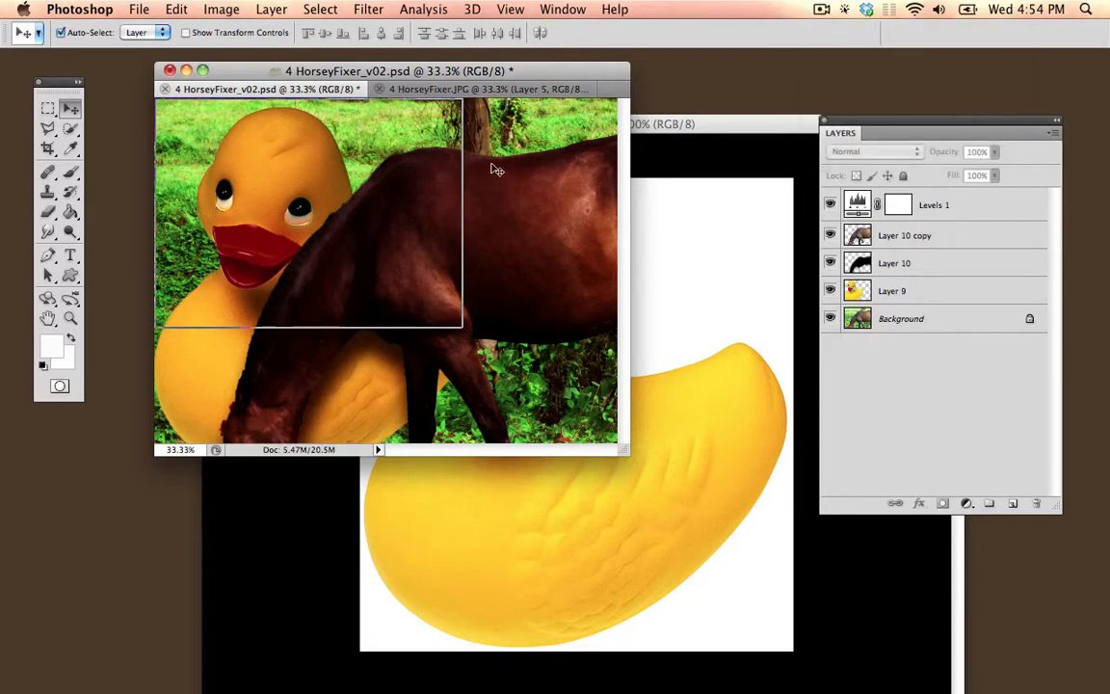